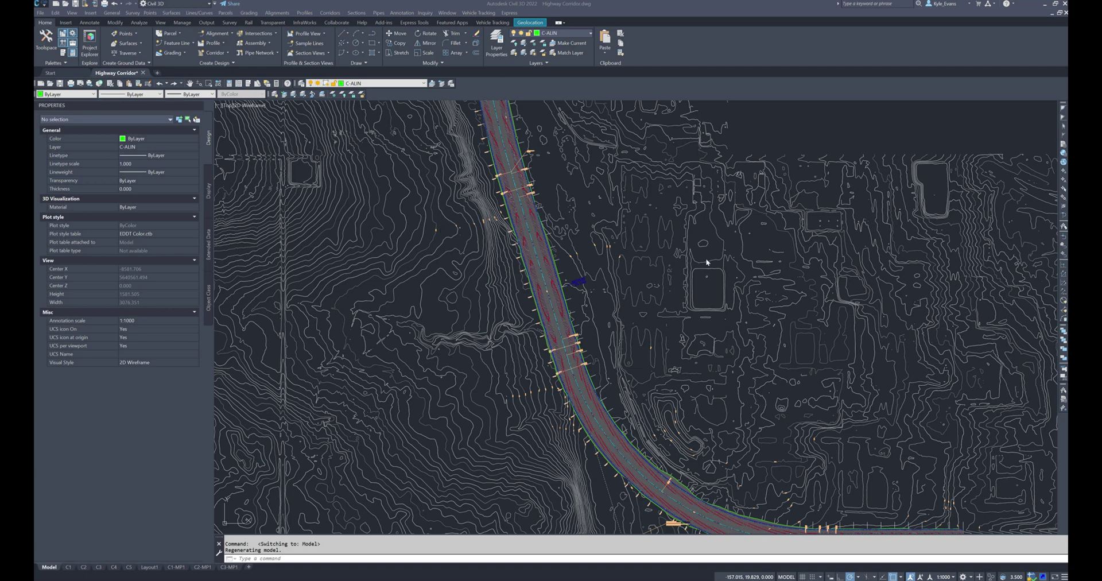
# Open the parameters in the properties of the Stoney Trail SW NB 2 corridor
pyautogui.scroll(12, 555, 310)
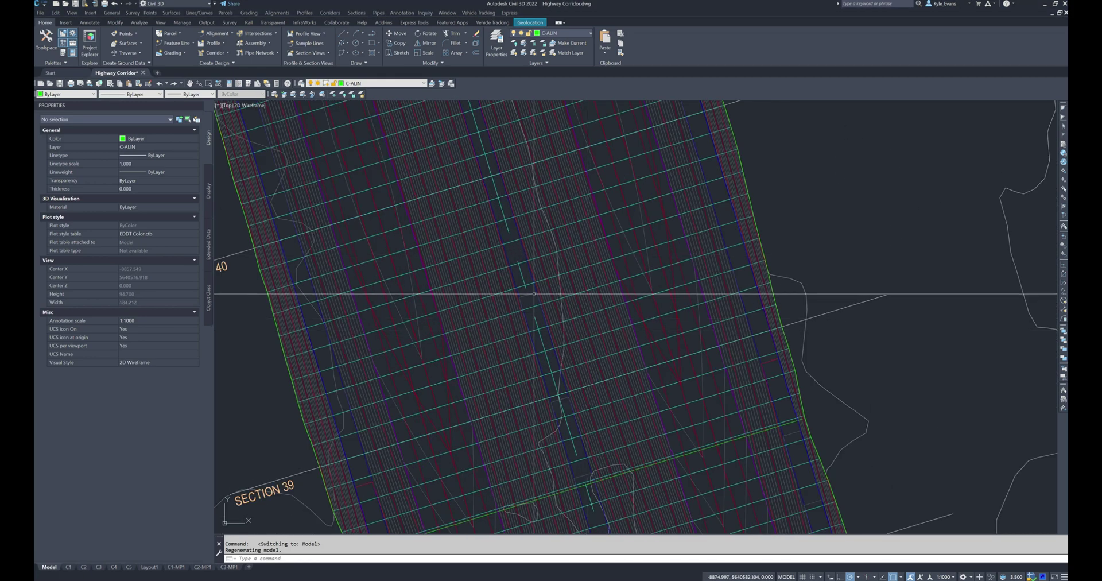
pyautogui.click(525, 303)
pyautogui.moveTo(445, 324)
pyautogui.press('Escape')
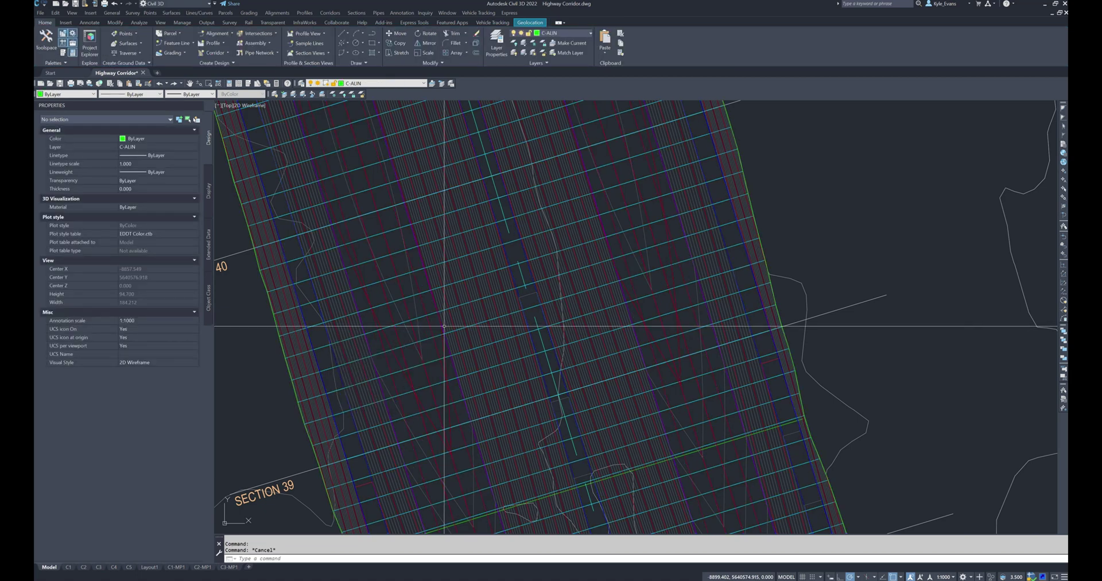
pyautogui.moveTo(444, 251)
pyautogui.moveTo(444, 251)
pyautogui.mouseDown(button='middle')
pyautogui.moveTo(484, 402)
pyautogui.moveTo(484, 246)
pyautogui.moveTo(458, 278)
pyautogui.moveTo(409, 262)
pyautogui.moveTo(428, 402)
pyautogui.moveTo(475, 214)
pyautogui.mouseUp(button='middle')
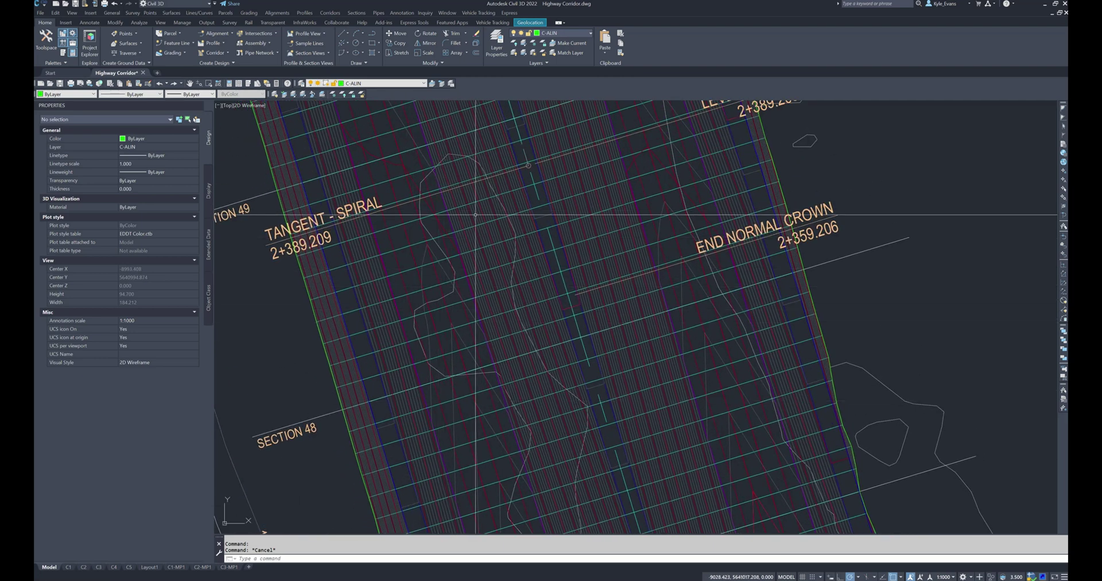
pyautogui.click(473, 355)
pyautogui.rightClick(473, 329)
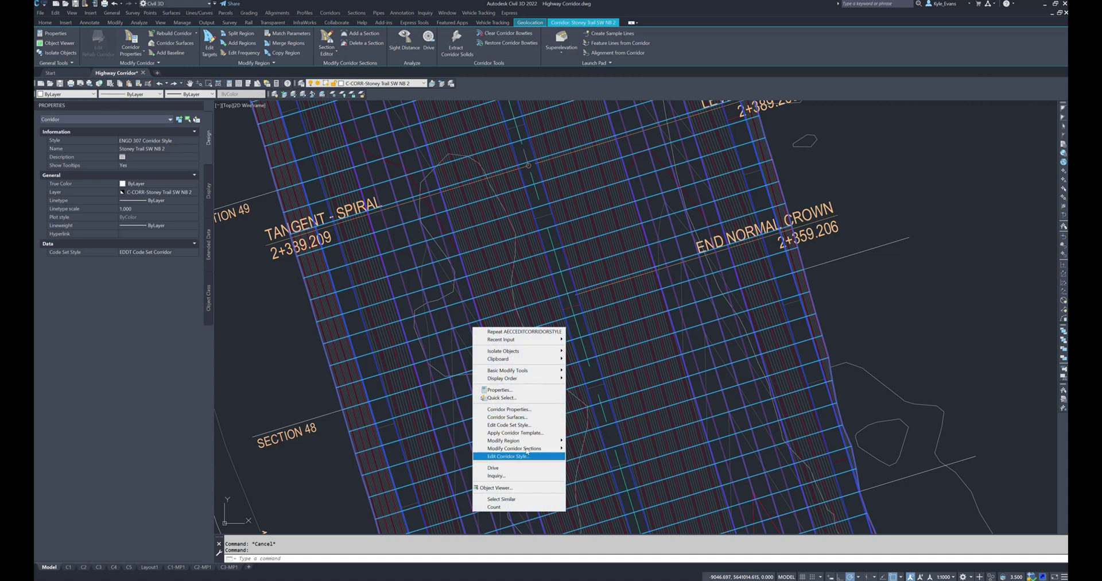
pyautogui.click(509, 408)
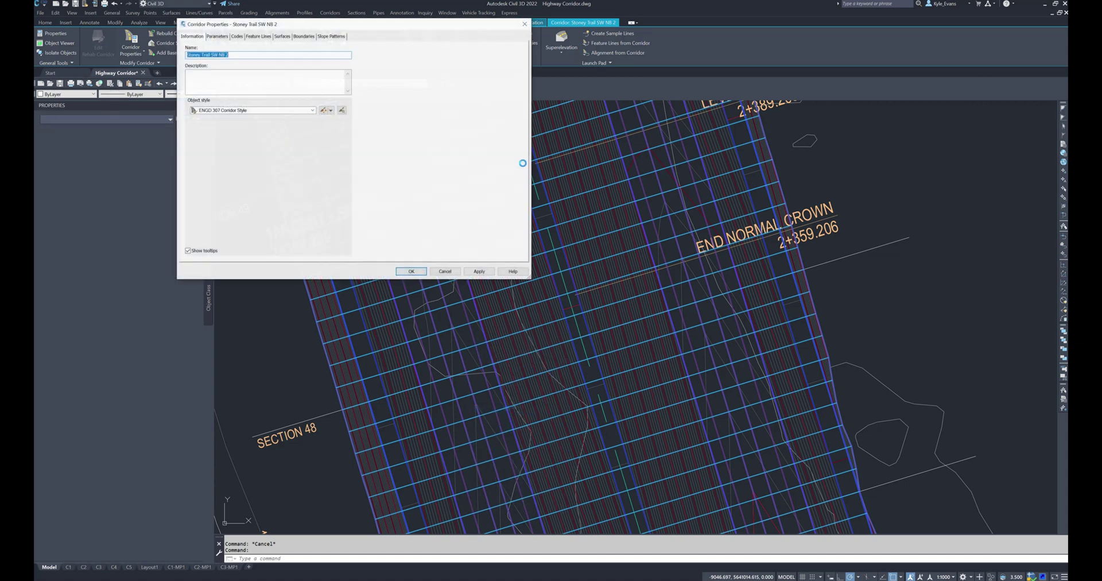
pyautogui.click(219, 36)
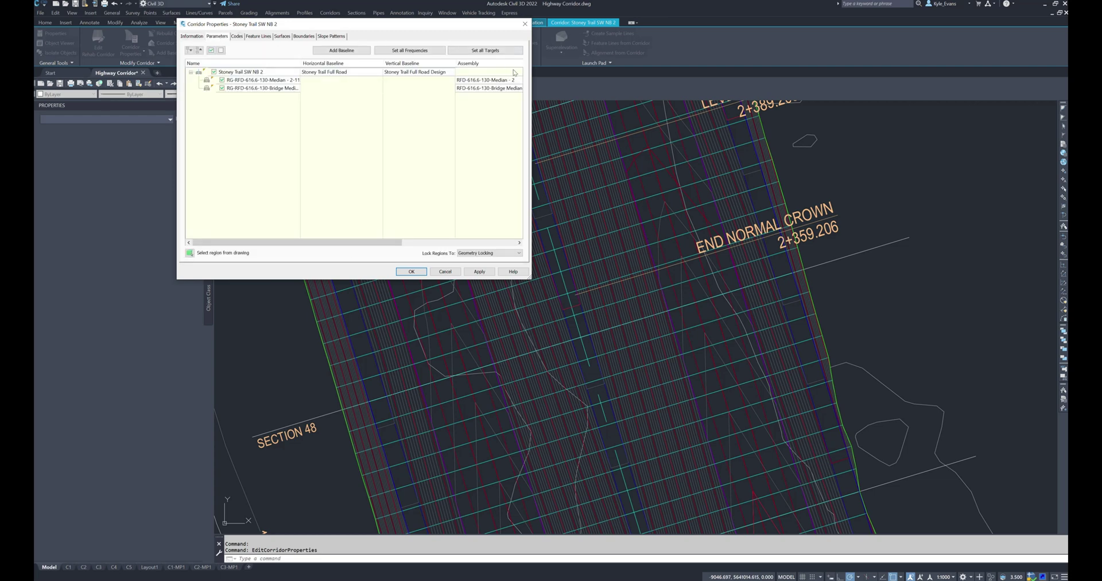
# Set all corridor assembly frequencies to 1 m along tangents, curves, spirals and vertical curves, and rebuild the corridor
pyautogui.click(410, 50)
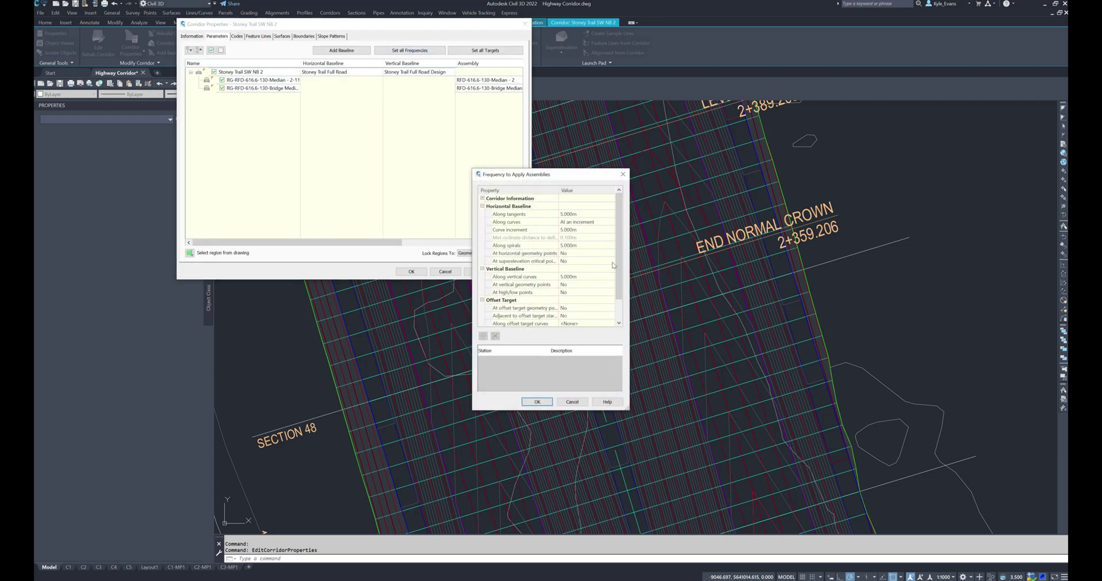
pyautogui.click(568, 215)
pyautogui.write('1')
pyautogui.click(591, 231)
pyautogui.write('1')
pyautogui.click(591, 245)
pyautogui.write('1')
pyautogui.click(562, 277)
pyautogui.click(537, 401)
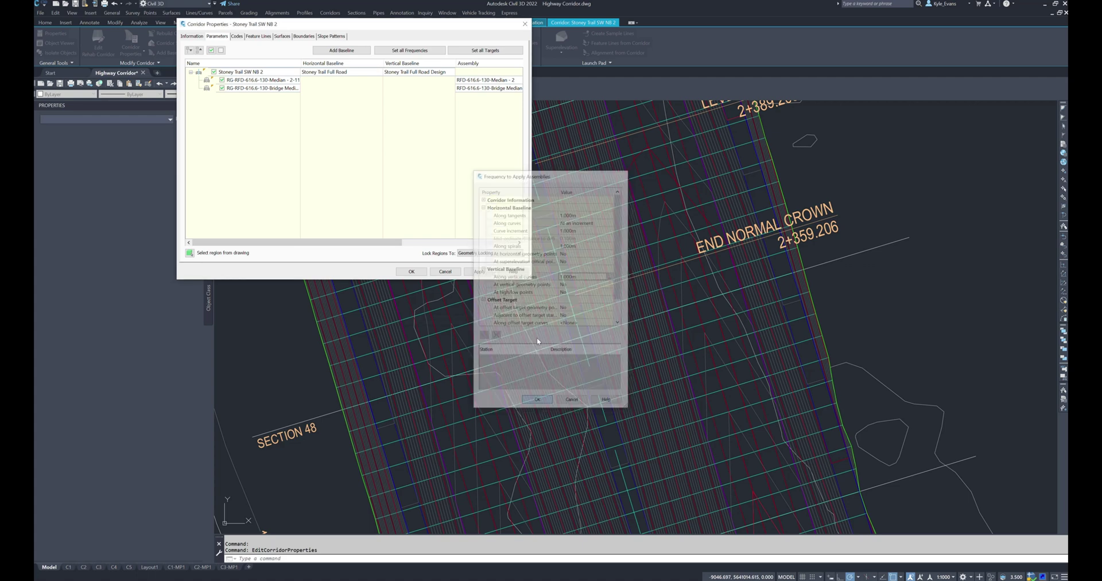
pyautogui.click(410, 271)
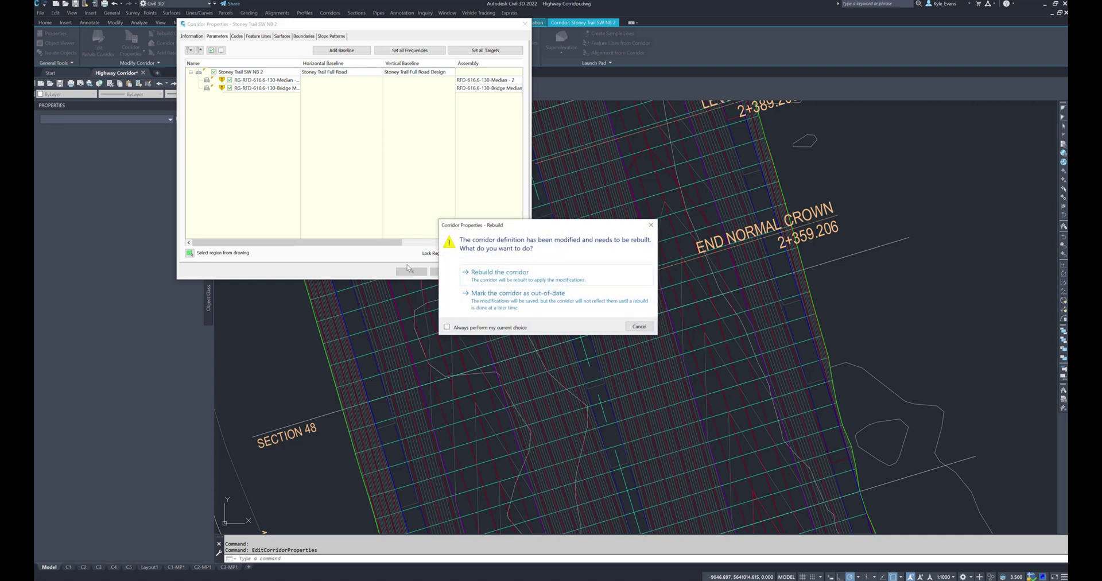
pyautogui.click(494, 265)
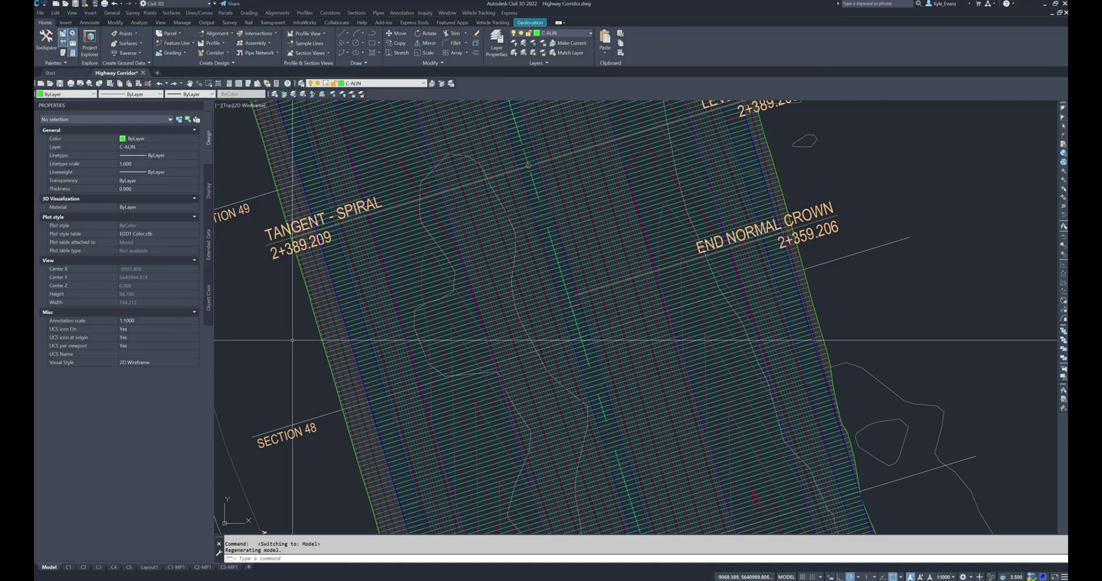
# Examine the assembly spacing and feature lines along the rebuilt corridor between sections 48 and 56
pyautogui.scroll(-3, 291, 332)
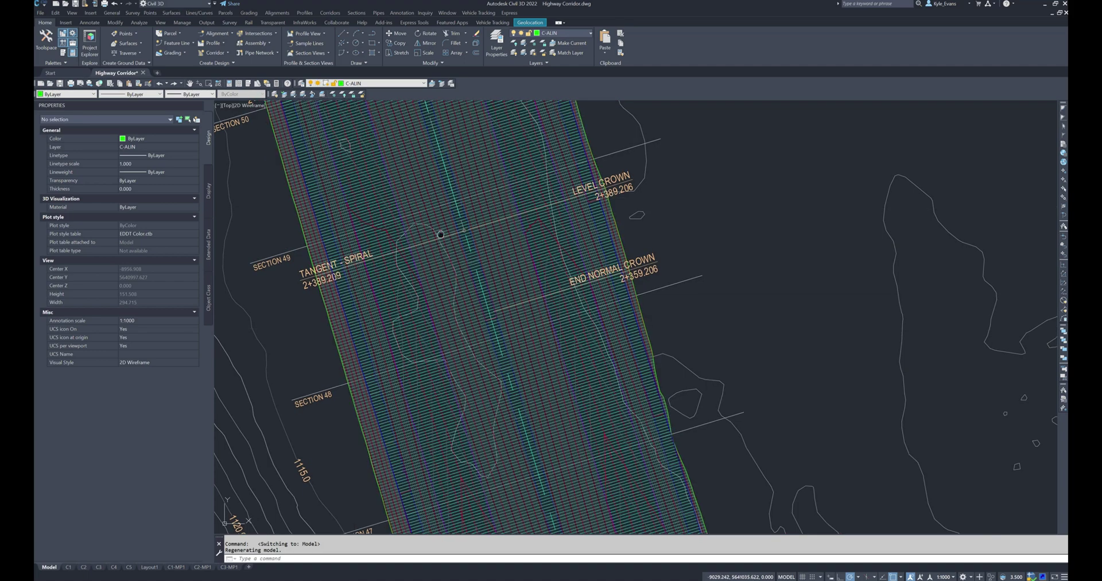
pyautogui.moveTo(423, 209); pyautogui.dragTo(510, 253, button='middle')
pyautogui.scroll(2, 375, 299)
pyautogui.moveTo(394, 132); pyautogui.dragTo(402, 376, button='middle')
pyautogui.moveTo(422, 198); pyautogui.dragTo(488, 258, button='middle')
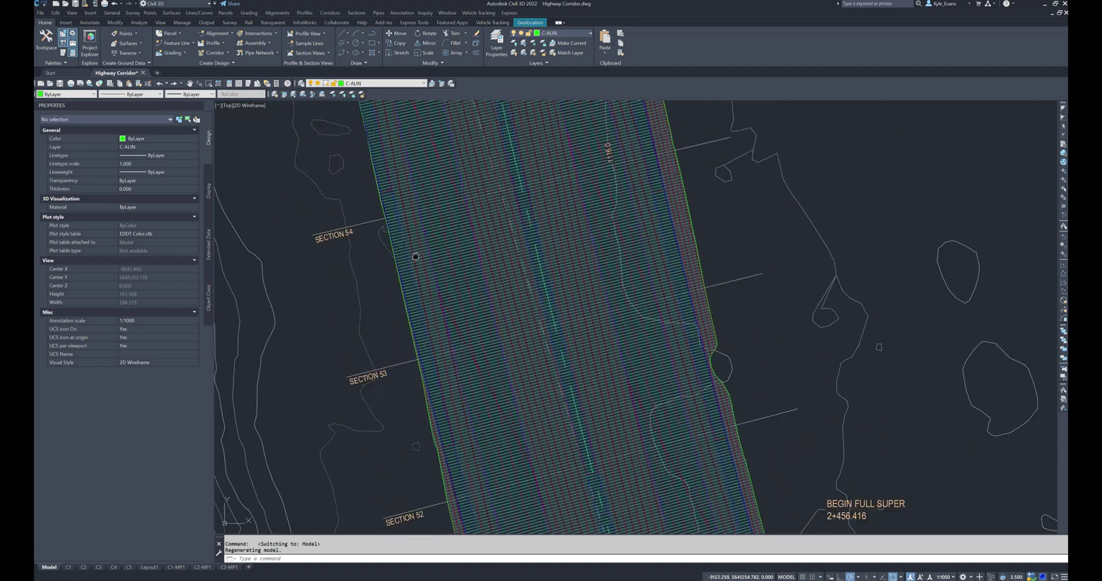
pyautogui.moveTo(517, 115); pyautogui.dragTo(556, 253, button='middle')
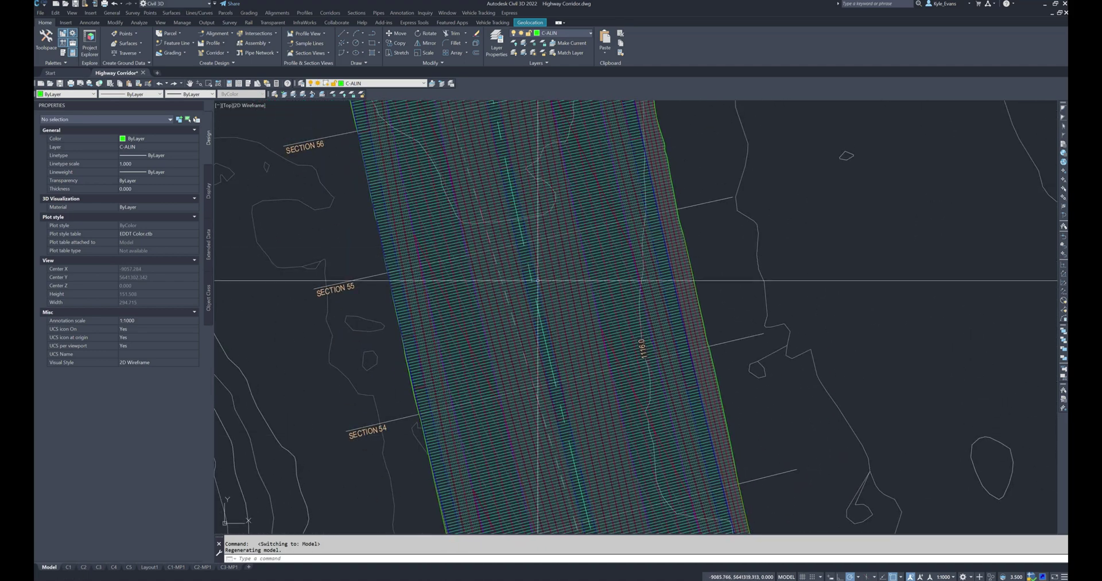
pyautogui.scroll(-2, 528, 290)
pyautogui.scroll(2, 504, 320)
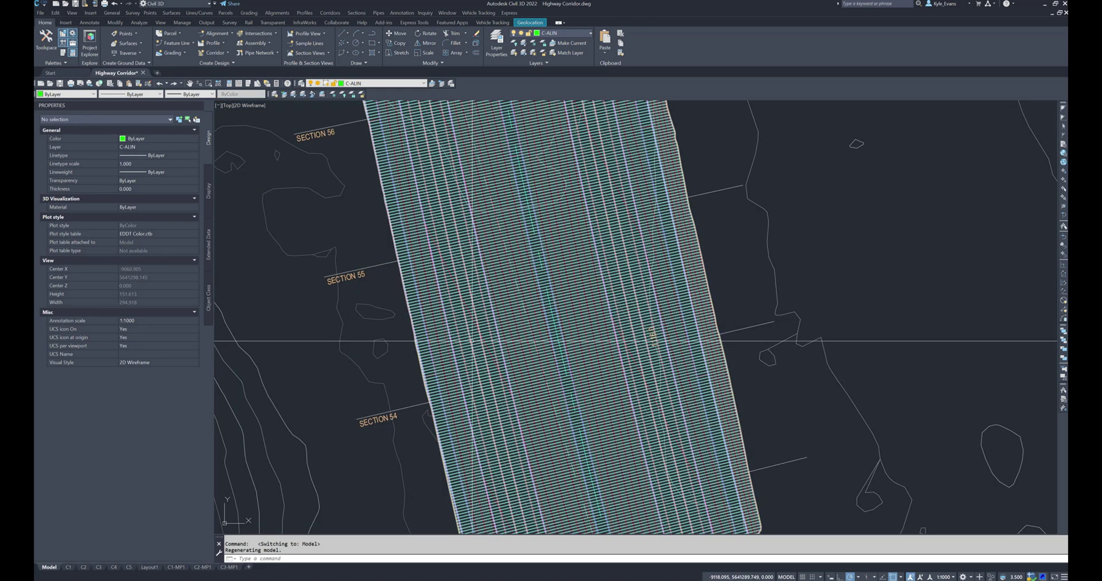
pyautogui.scroll(5, 415, 341)
pyautogui.scroll(4, 322, 394)
pyautogui.moveTo(548, 334)
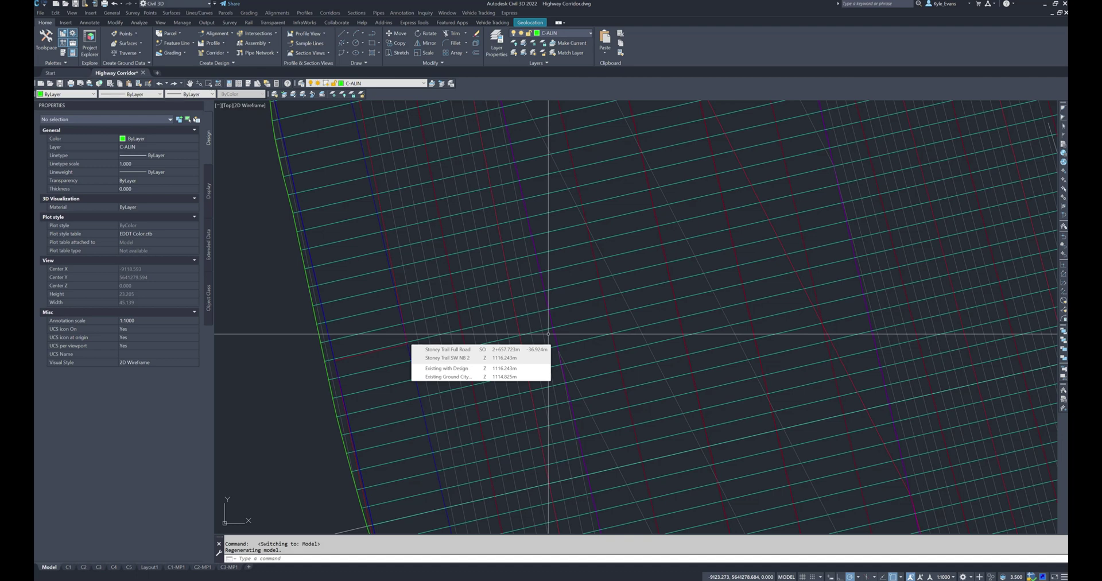
pyautogui.scroll(-8, 548, 333)
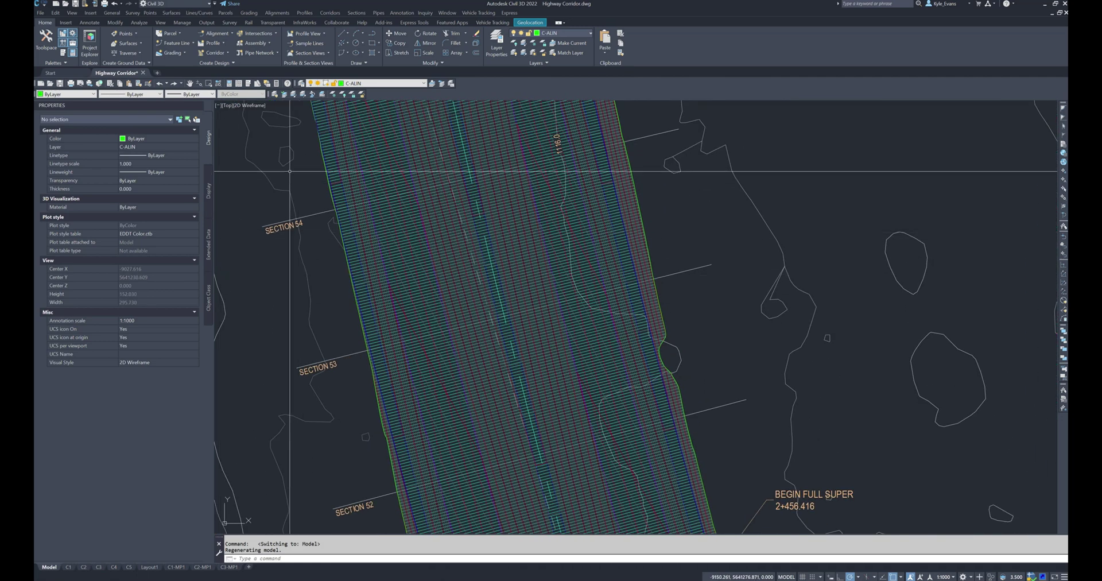
# Freeze the corridor's layer by picking the corridor in the drawing
pyautogui.click(532, 43)
pyautogui.click(374, 285)
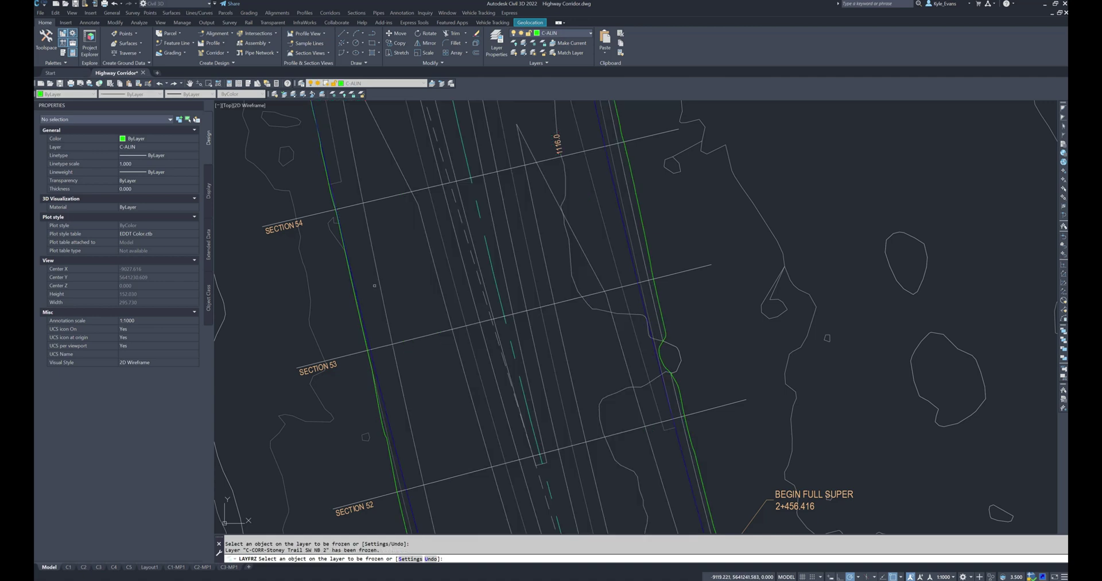
pyautogui.press('Escape')
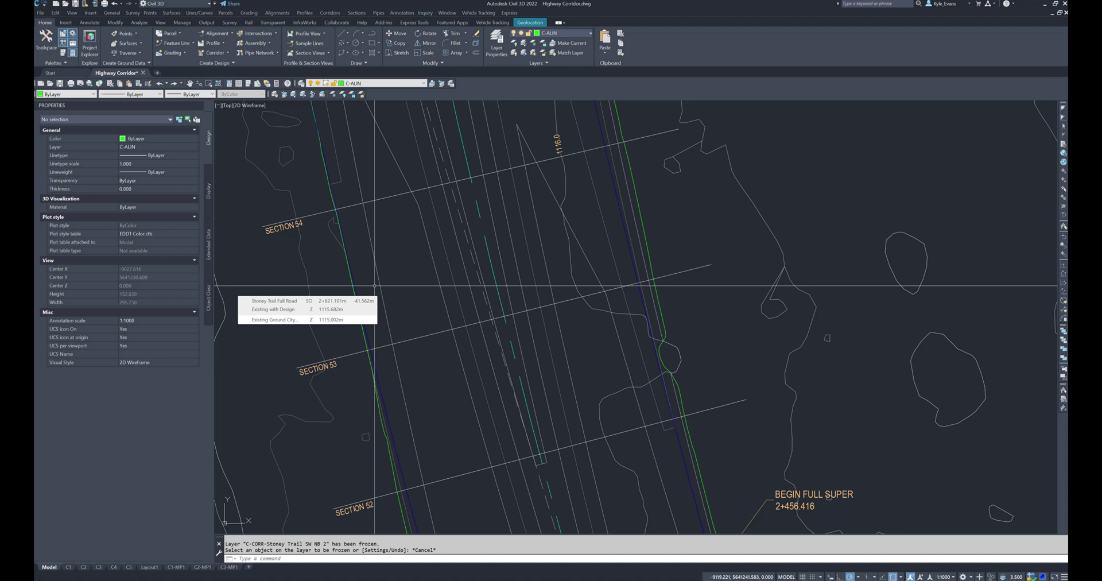
# Restore the previous layer state with the LAYERP command
pyautogui.write('LAYERP')
pyautogui.press('Return')
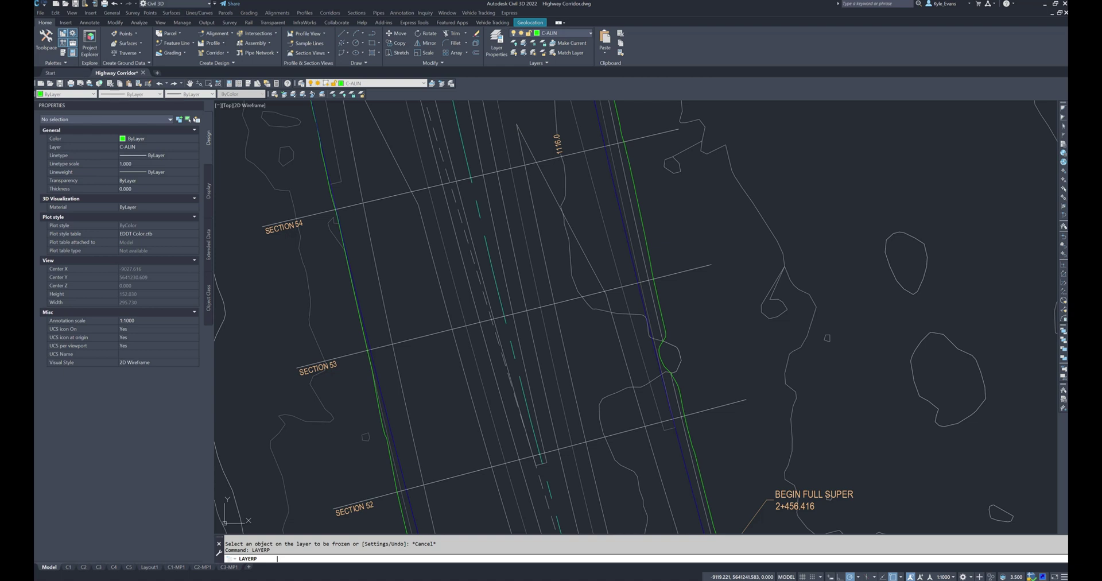
pyautogui.press('Return')
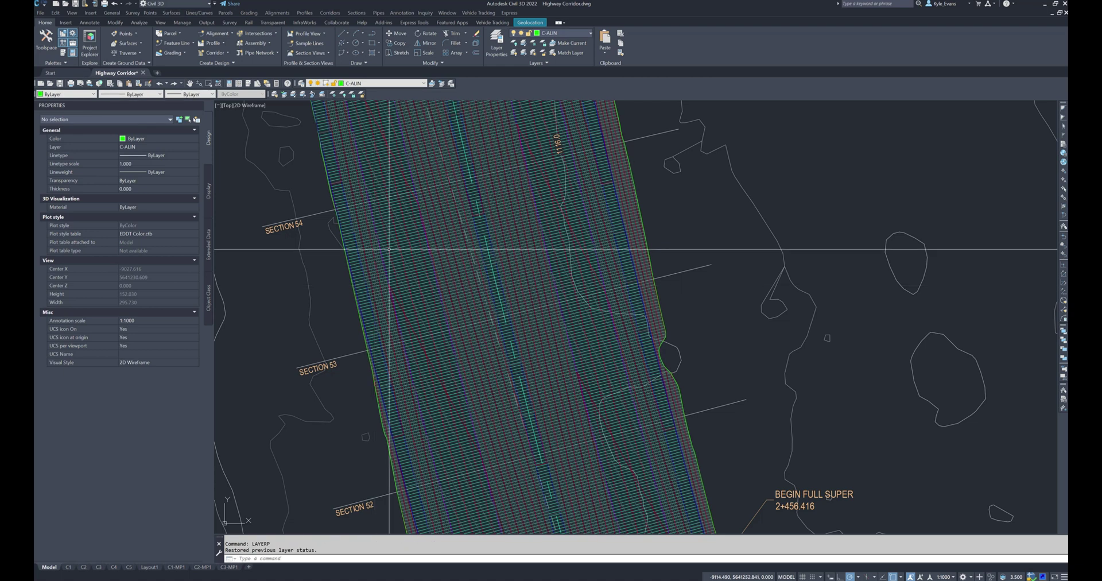
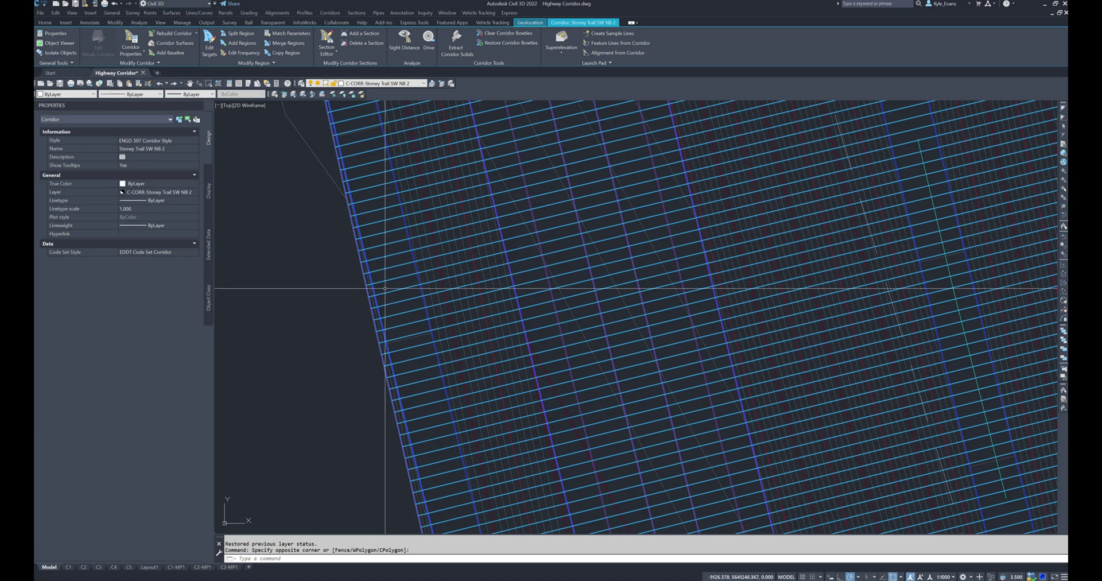
# Start extracting feature lines from the corridor and inspect the codes on the shoulder feature lines
pyautogui.click(617, 43)
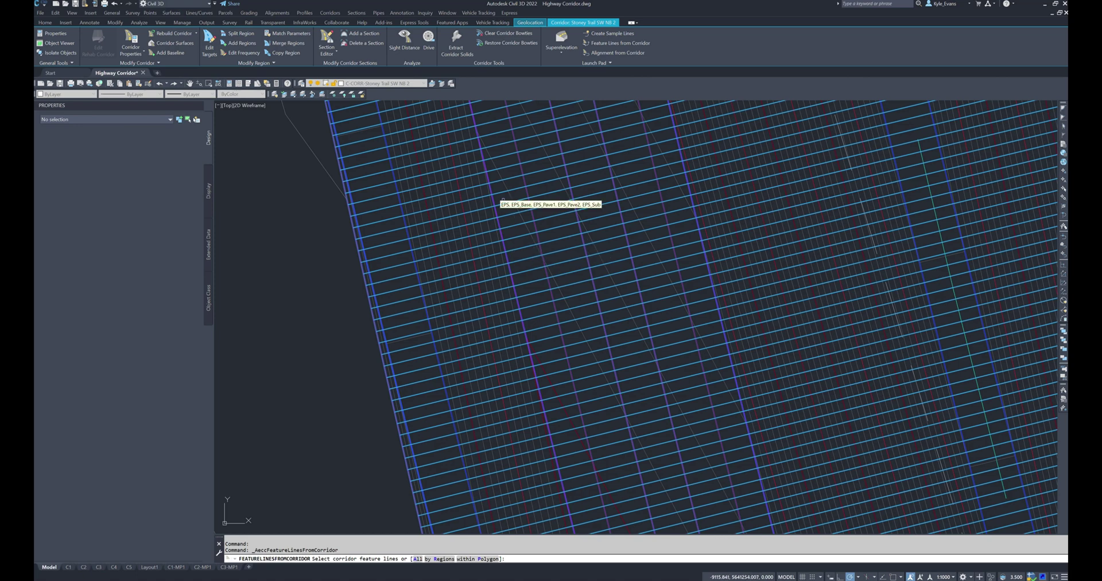
pyautogui.scroll(1, 502, 230)
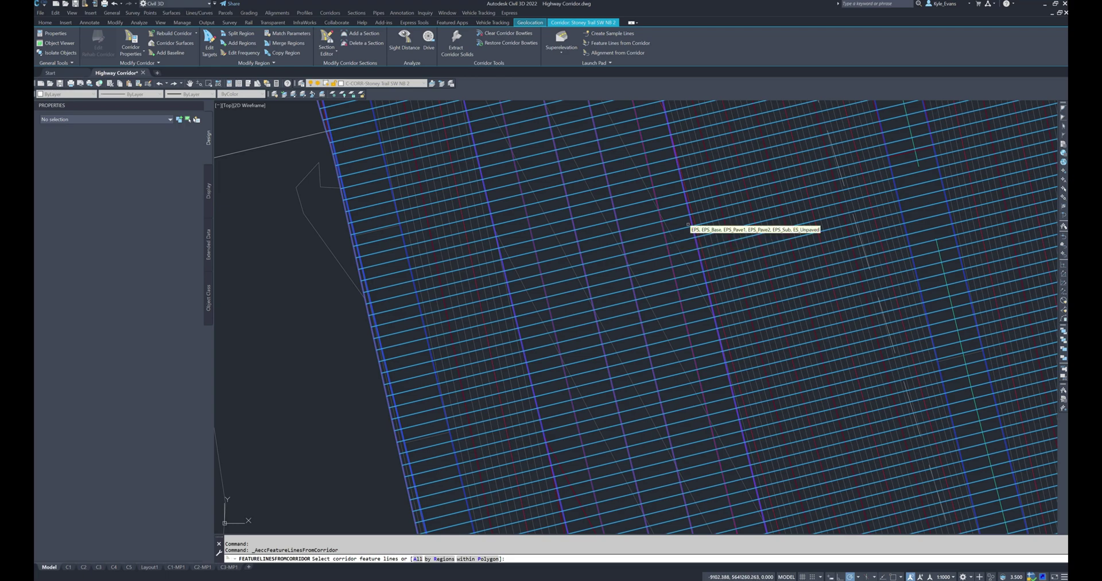
pyautogui.press('Escape')
# Examine the highway assemblies and the inside shoulder of the upper assembly with the 40.000 dimension
pyautogui.scroll(-10, 297, 312)
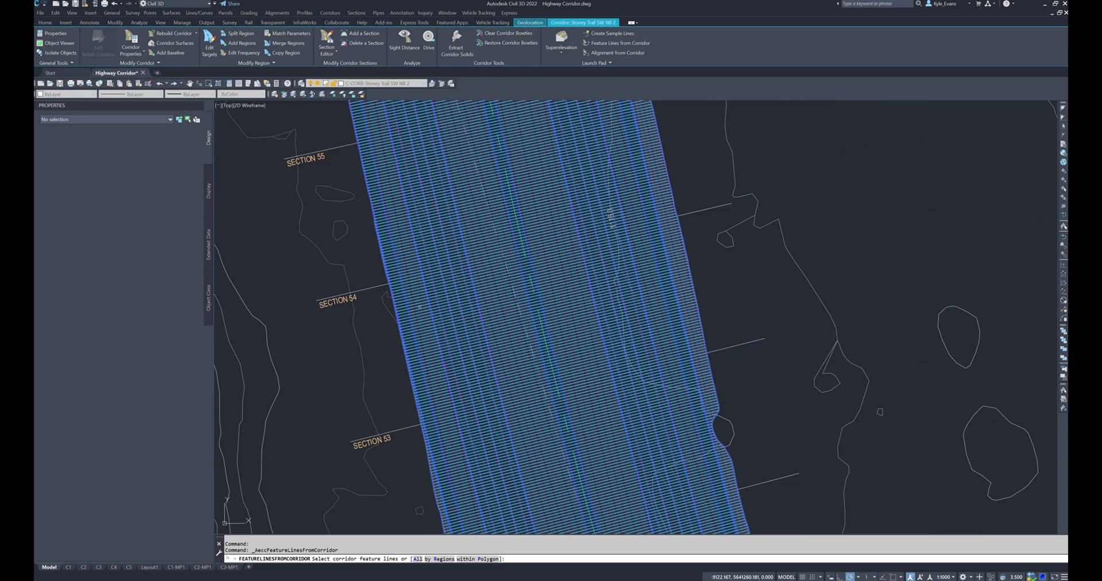
pyautogui.scroll(-3, 531, 248)
pyautogui.scroll(15, 480, 334)
pyautogui.scroll(5, 480, 334)
pyautogui.moveTo(376, 266); pyautogui.dragTo(401, 332, button='middle')
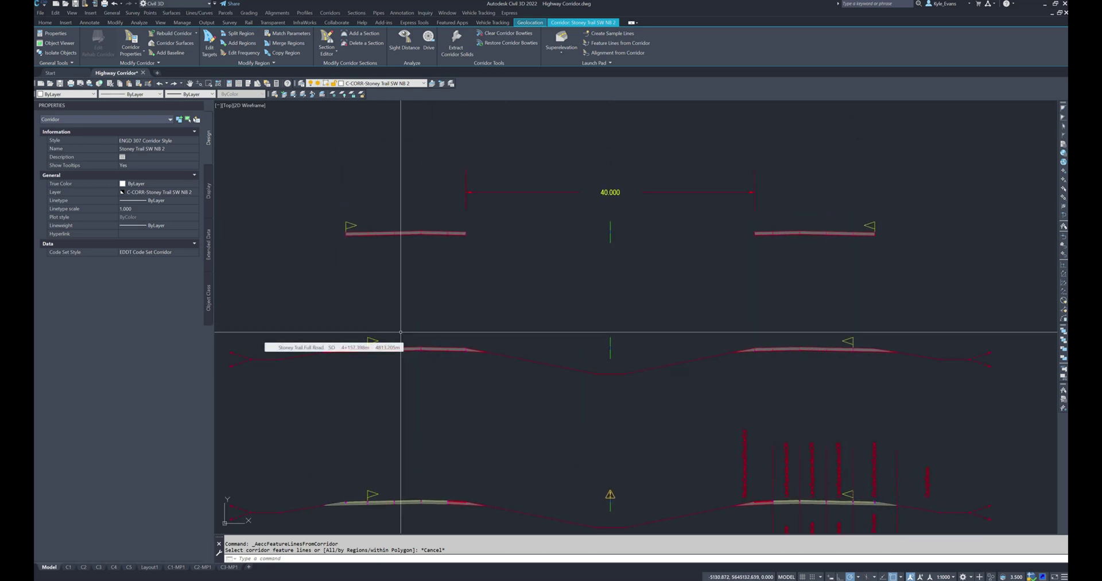
pyautogui.moveTo(766, 229); pyautogui.dragTo(498, 252, button='middle')
pyautogui.click(499, 252)
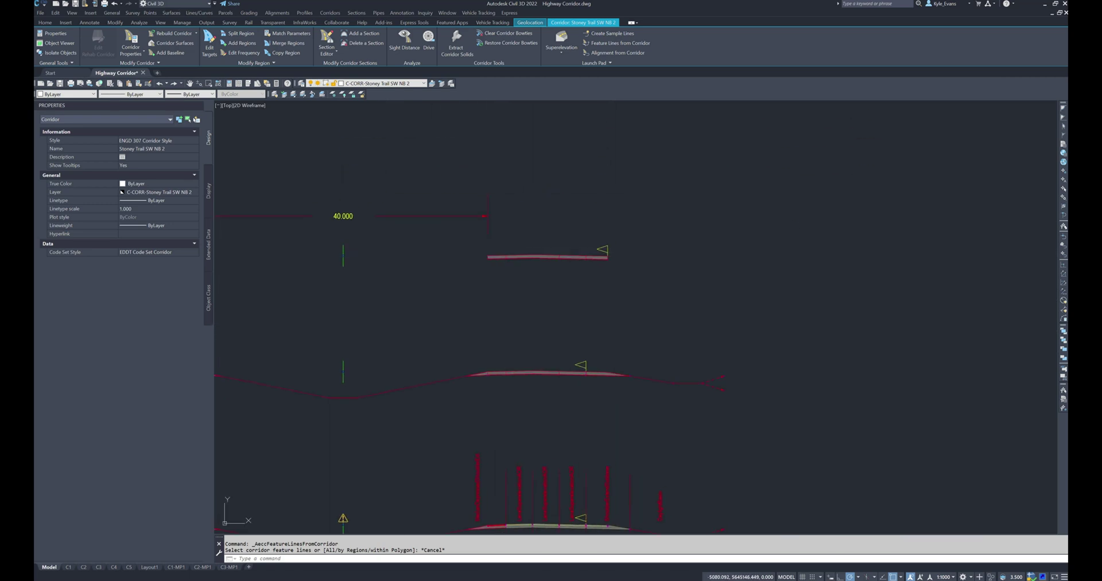
pyautogui.scroll(2, 494, 253)
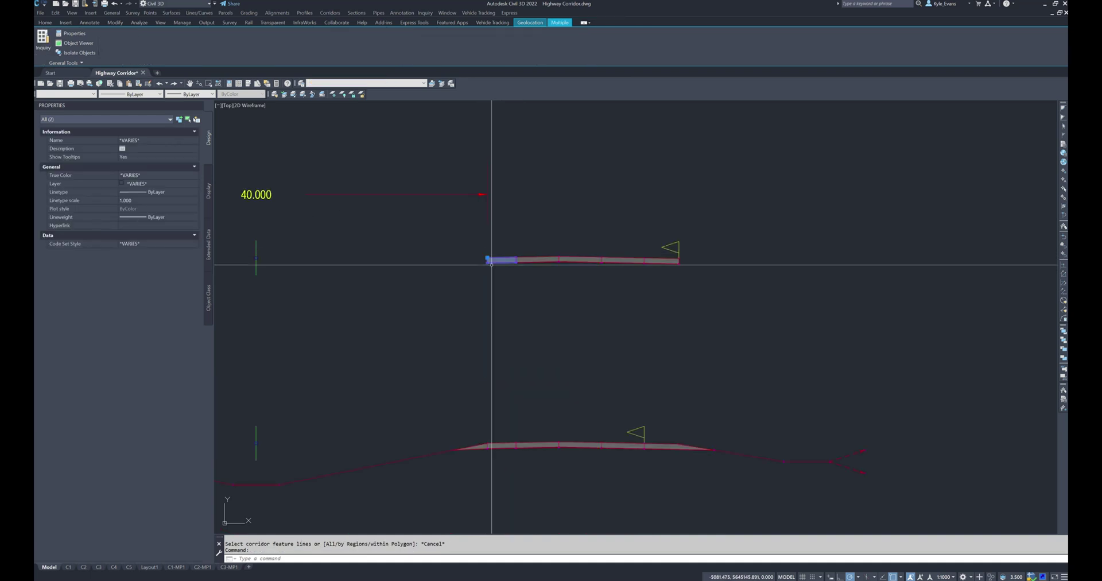
pyautogui.moveTo(446, 342)
pyautogui.mouseDown(button='middle')
pyautogui.moveTo(500, 254)
pyautogui.moveTo(488, 273)
pyautogui.mouseUp(button='middle')
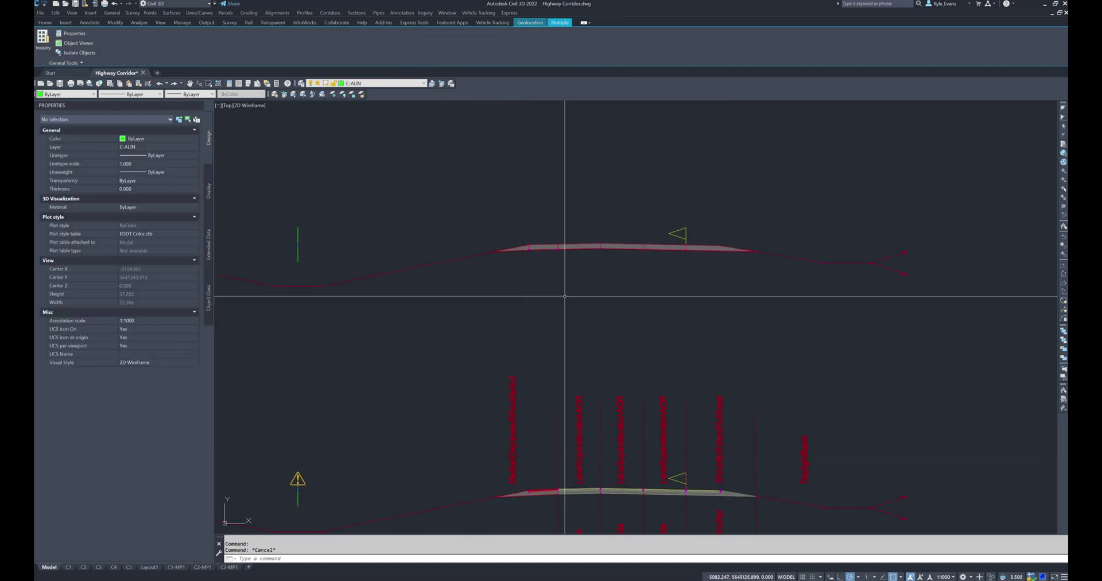
# Set the Right Inside Shoulder subassembly's inside point code to Edge of Pavement(ETW) and check its outside point code options
pyautogui.click(544, 247)
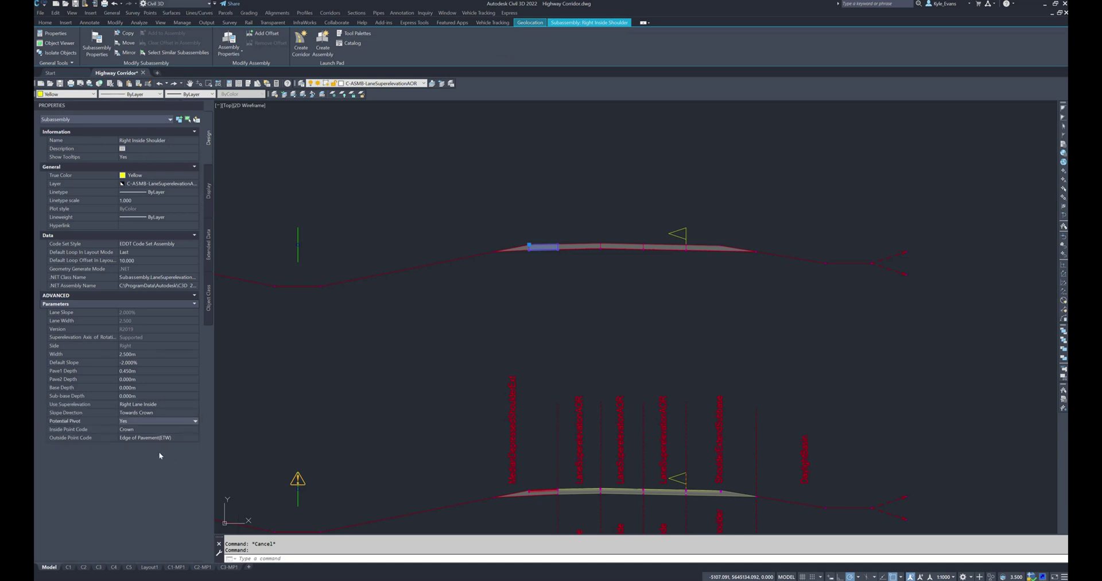
pyautogui.click(65, 437)
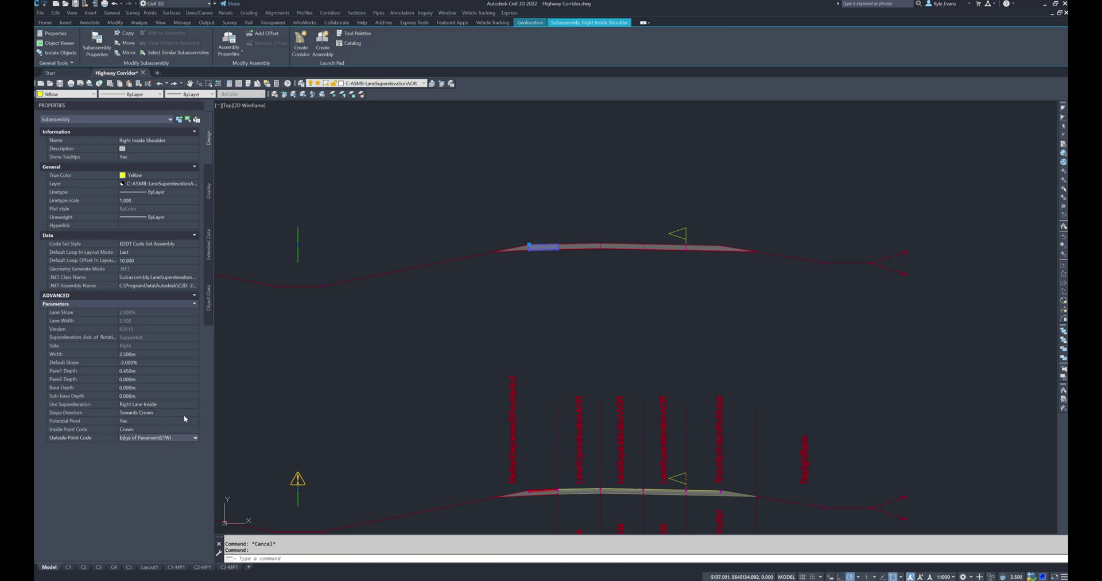
pyautogui.click(73, 430)
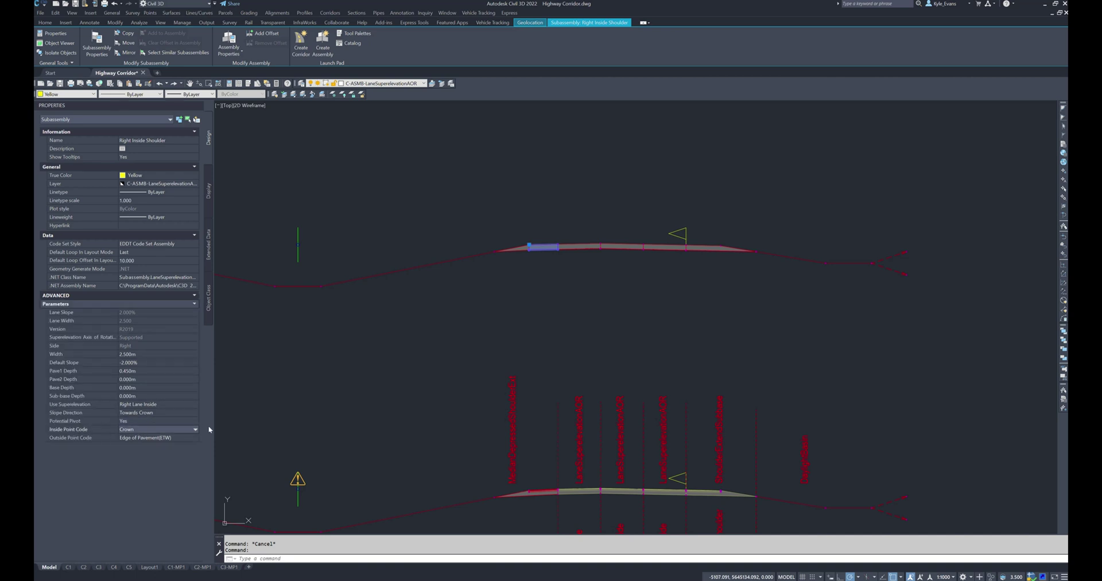
pyautogui.click(138, 428)
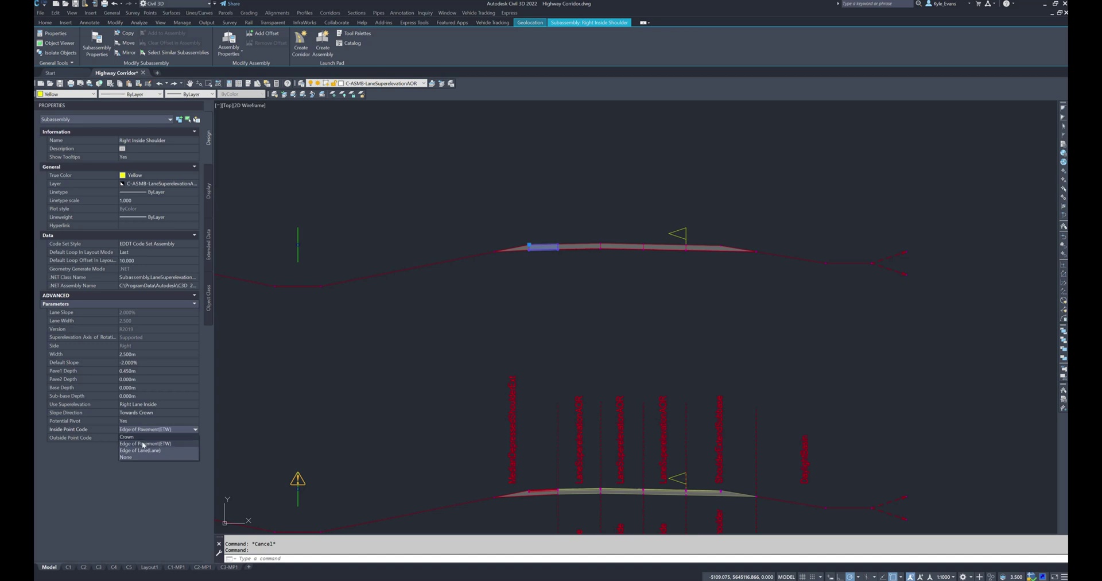
pyautogui.click(143, 444)
pyautogui.click(147, 437)
pyautogui.click(148, 438)
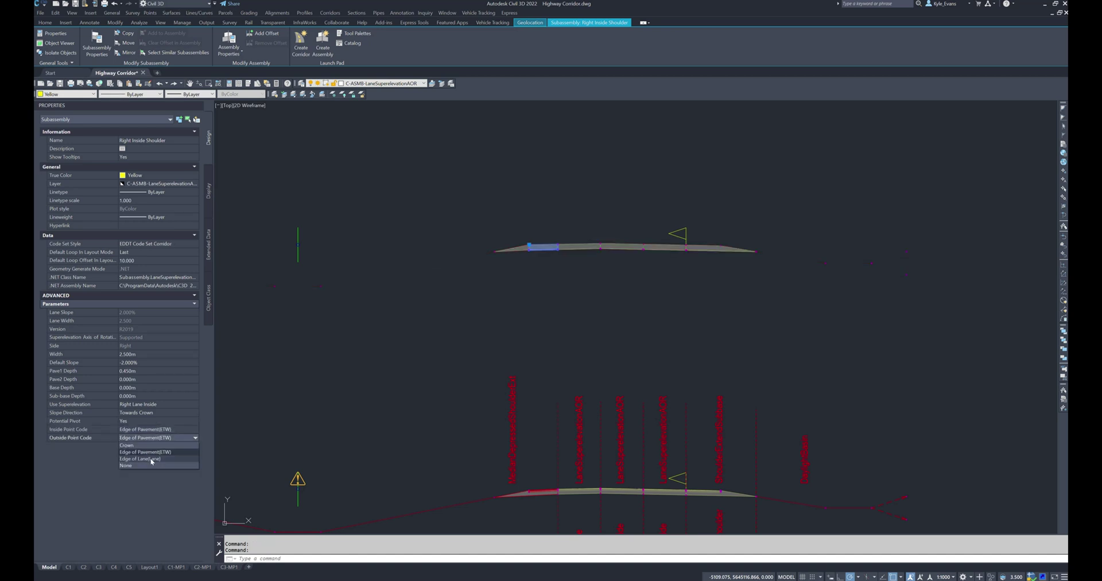
pyautogui.press('Escape')
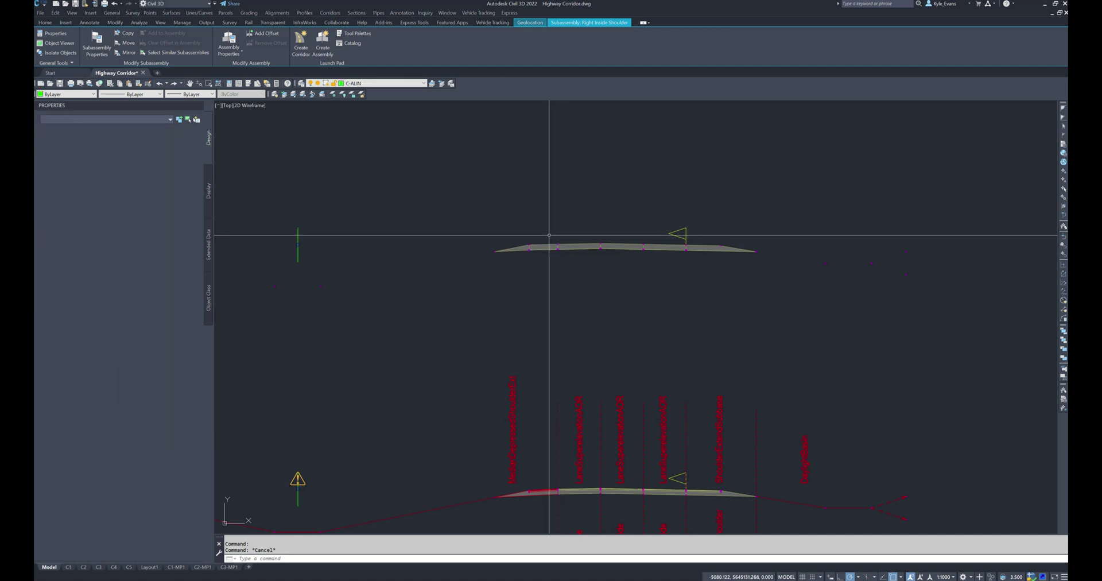
# Regenerate the whole drawing with the REA command to refresh the assembly display
pyautogui.scroll(-2, 509, 298)
pyautogui.scroll(-2, 514, 334)
pyautogui.scroll(2, 515, 312)
pyautogui.write('rea')
pyautogui.press('Return')
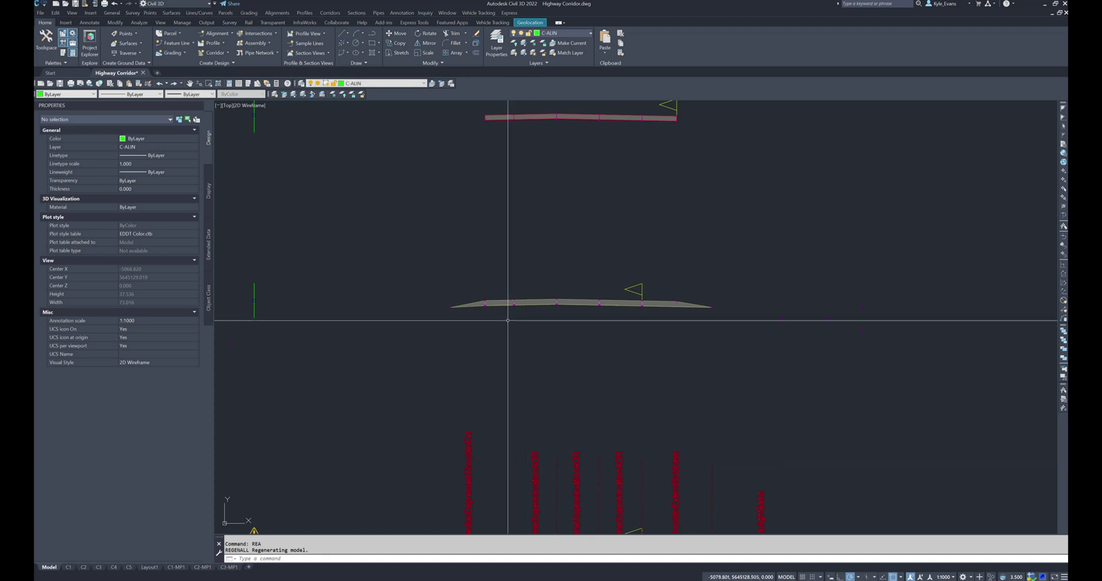
# Set the Right Inside Lane subassembly's inside point code to Edge of Lane(Lane) and its outside point code to Crown
pyautogui.click(531, 302)
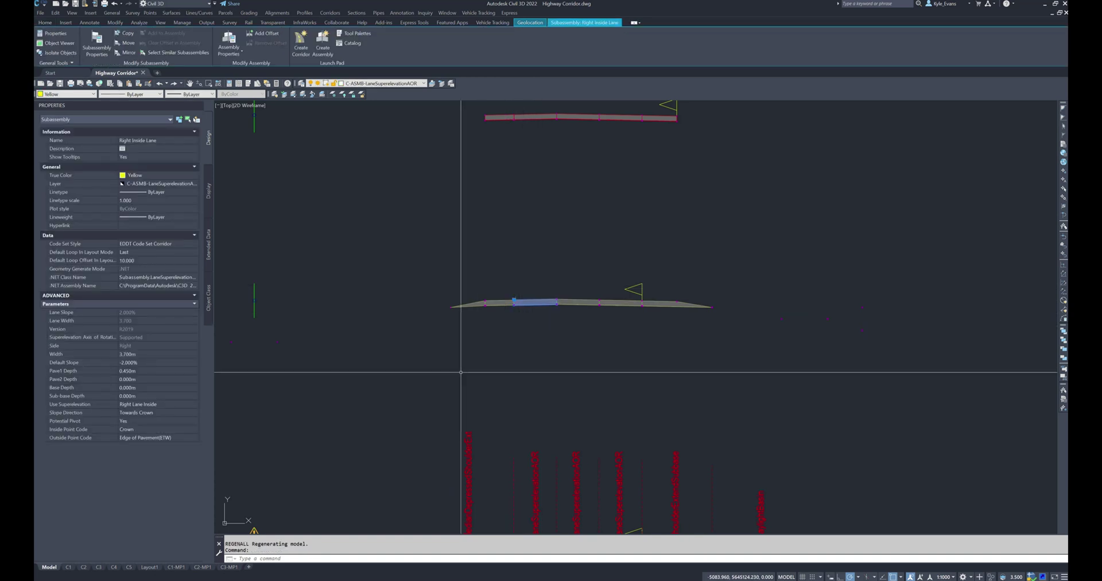
pyautogui.rightClick(405, 383)
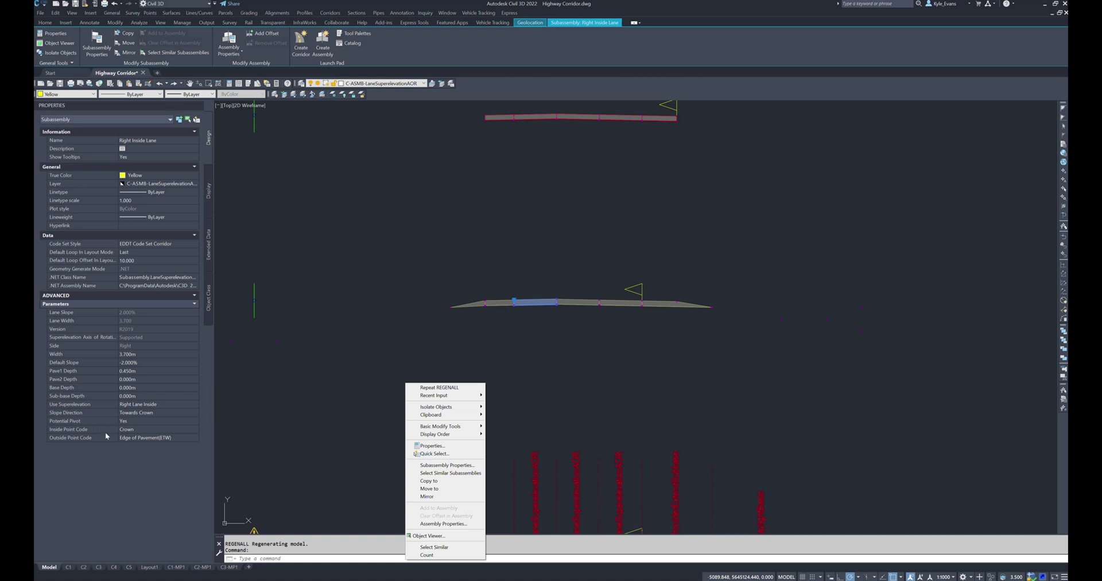
pyautogui.click(169, 433)
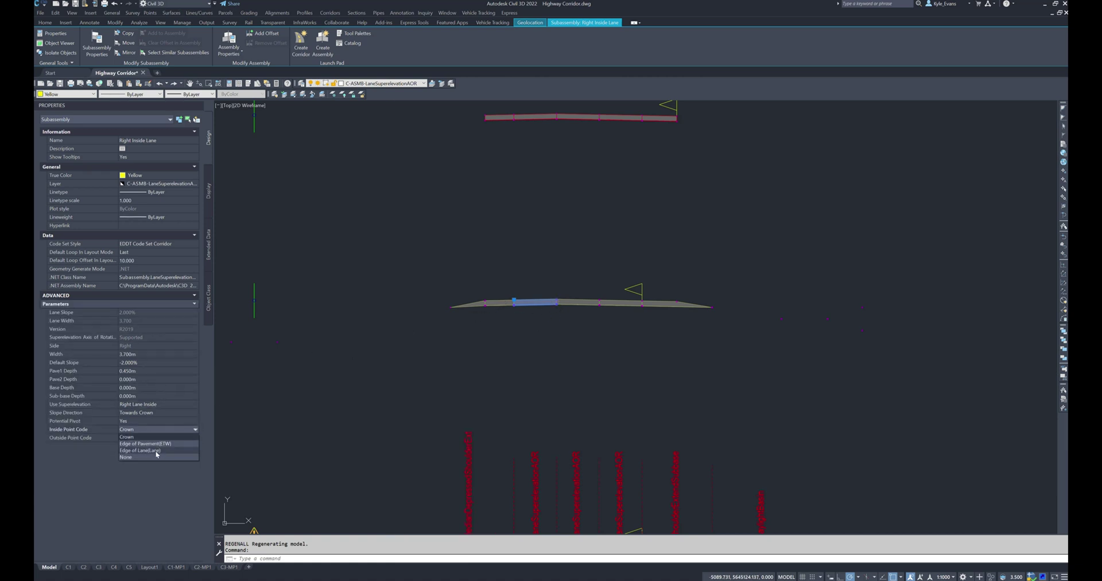
pyautogui.click(155, 451)
pyautogui.click(139, 439)
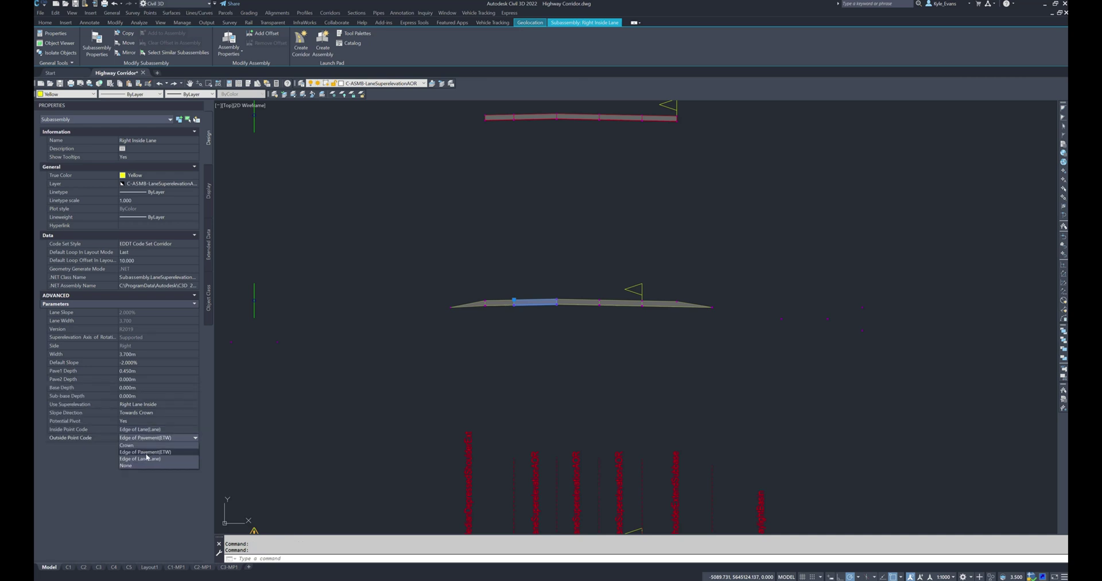
pyautogui.click(144, 446)
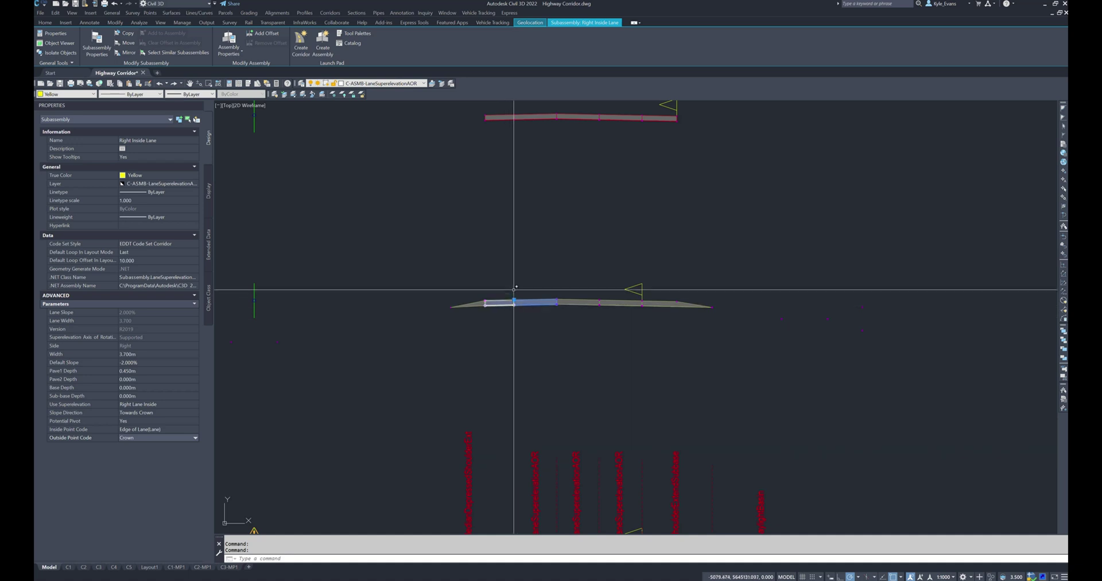
pyautogui.moveTo(511, 298); pyautogui.dragTo(476, 328, button='middle')
pyautogui.press('Escape')
# Change the outside point code of the Right Middle Lane subassembly in the same assembly
pyautogui.click(539, 331)
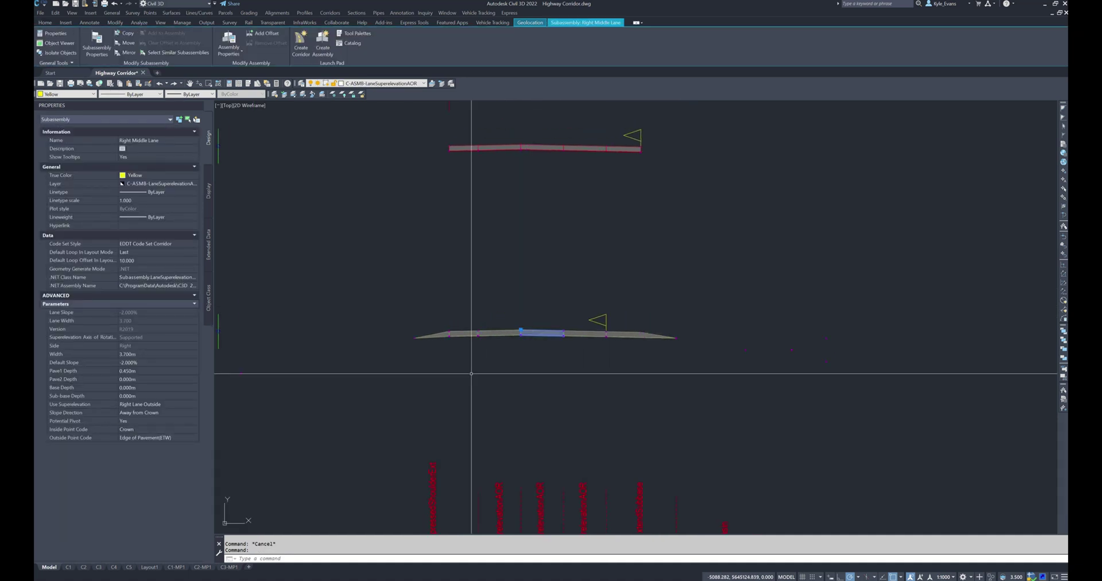
pyautogui.click(172, 438)
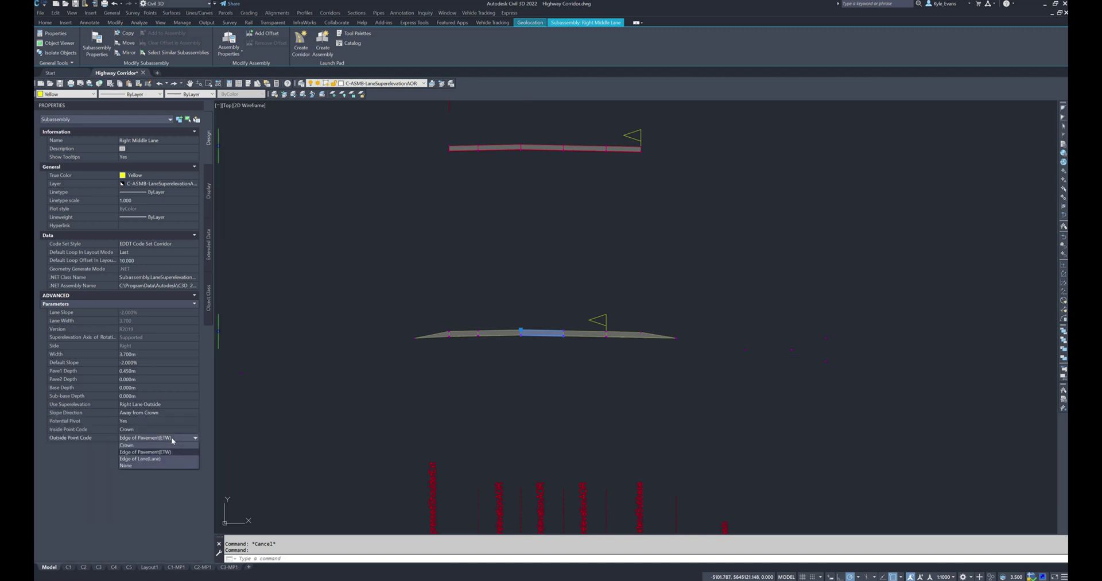
pyautogui.click(138, 445)
pyautogui.press('Escape')
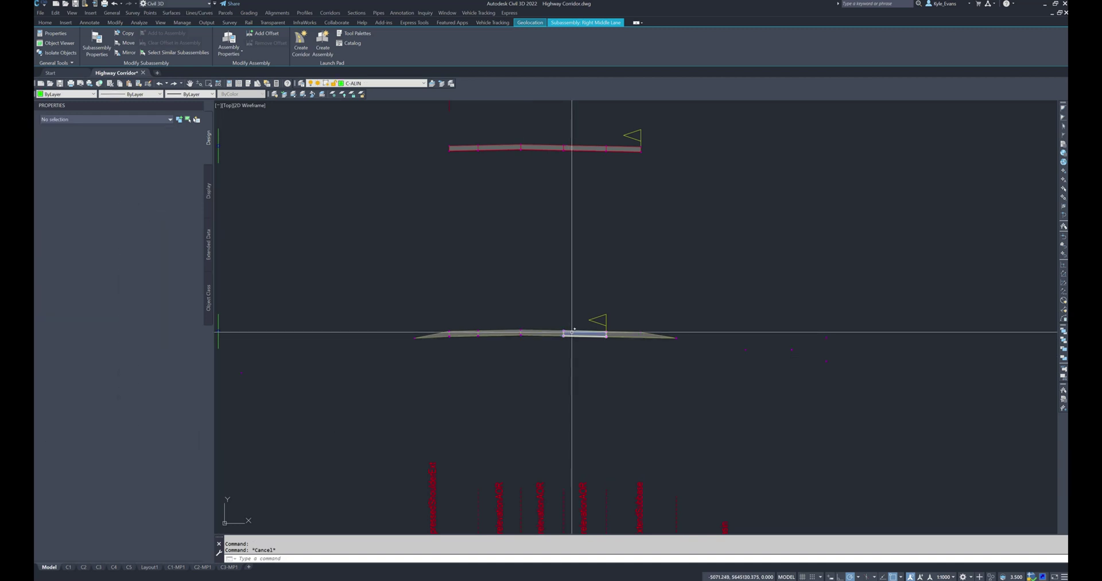
# Check the inside and outside point codes of the Right Outside Lane subassembly
pyautogui.click(578, 332)
pyautogui.click(574, 333)
pyautogui.scroll(-6, 603, 367)
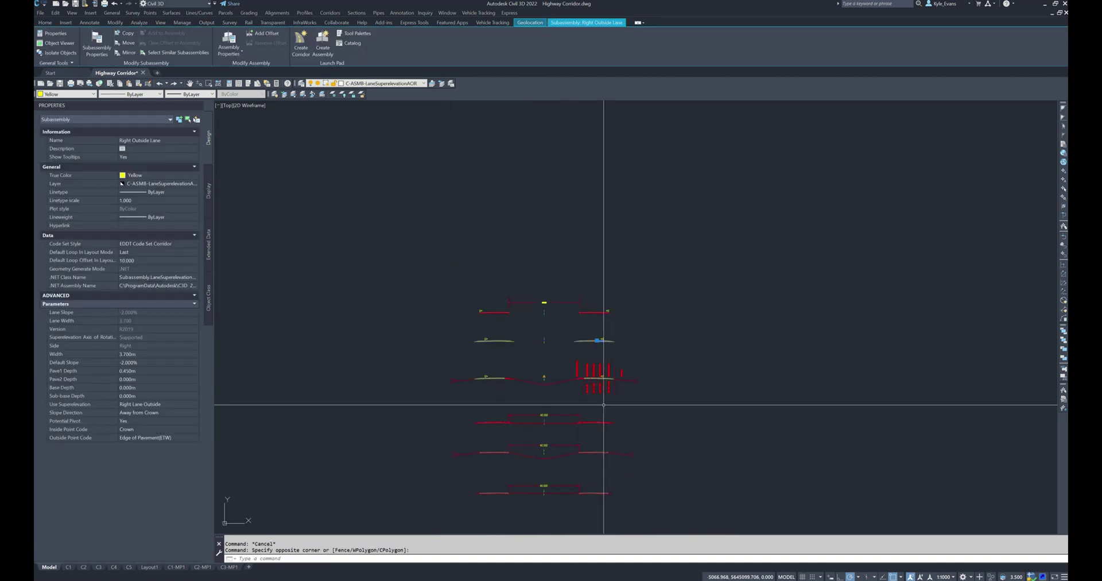
pyautogui.press('Escape')
# Examine the point codes of the right carriageway's lanes, one by one, in the ditch-median assembly with the 40.000 dimension
pyautogui.moveTo(549, 435); pyautogui.dragTo(553, 308, button='middle')
pyautogui.scroll(4, 554, 247)
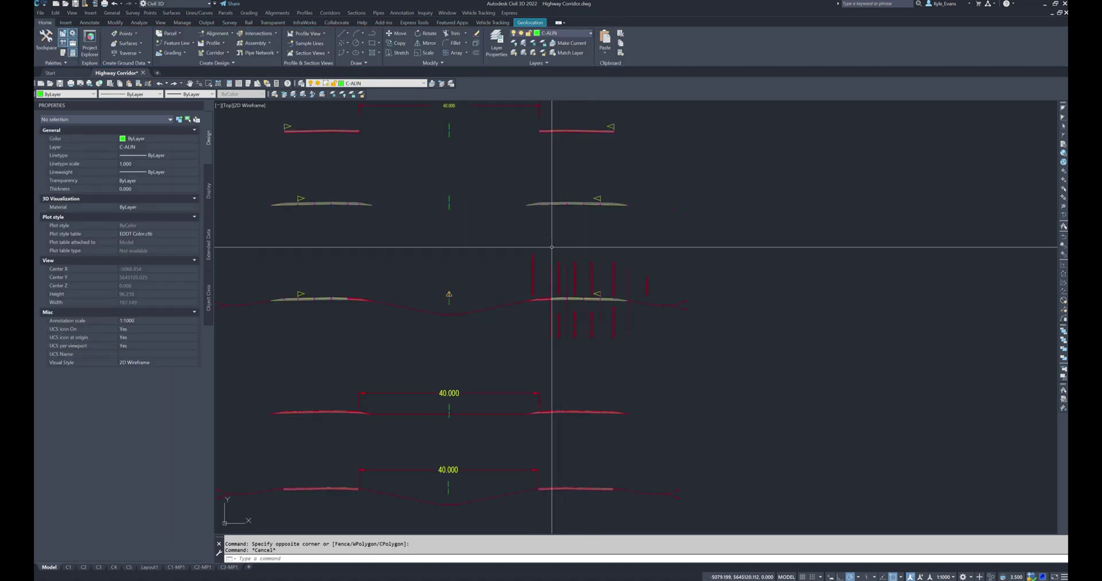
pyautogui.scroll(3, 612, 290)
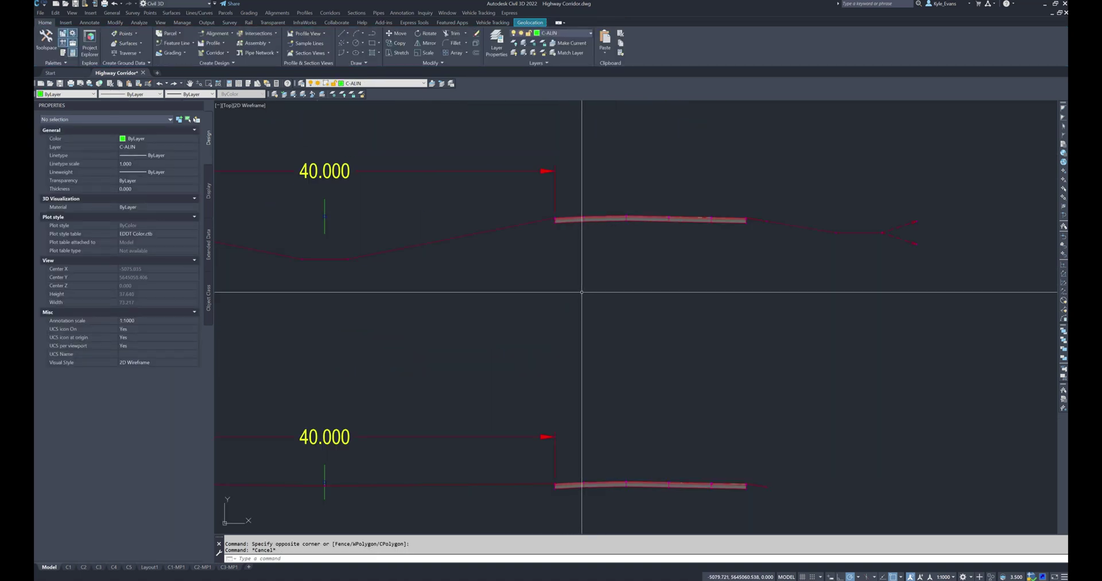
pyautogui.scroll(-1, 570, 286)
pyautogui.click(591, 246)
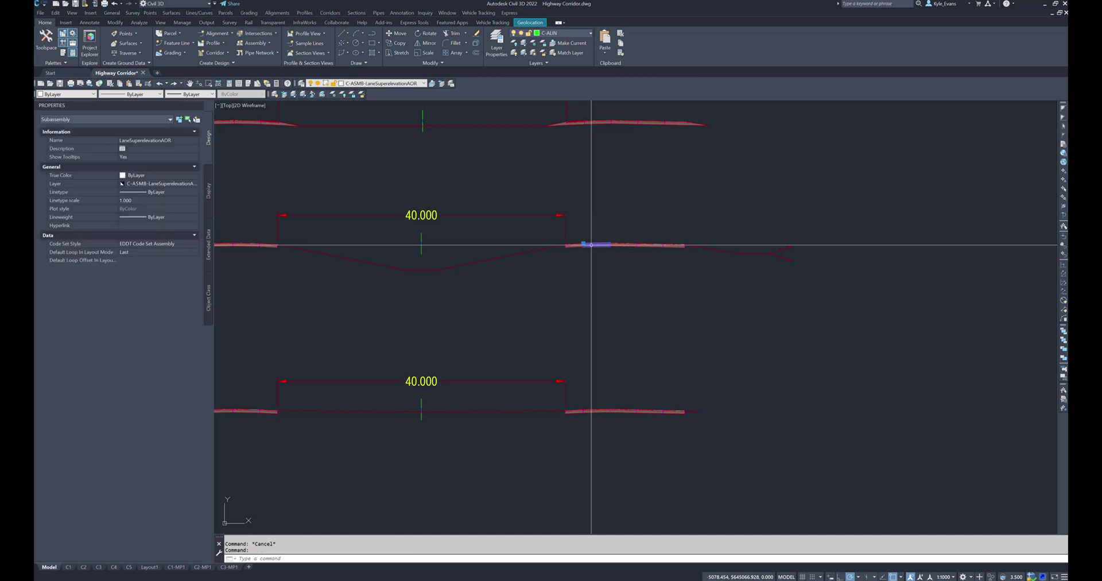
pyautogui.moveTo(592, 246); pyautogui.dragTo(565, 311, button='middle')
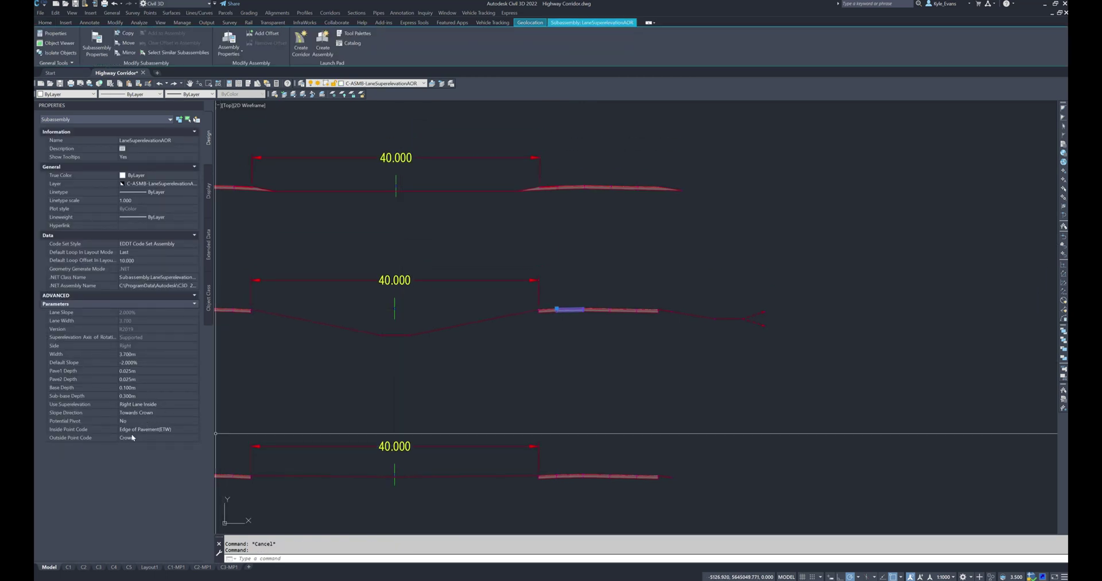
pyautogui.scroll(4, 576, 316)
pyautogui.moveTo(620, 290); pyautogui.dragTo(502, 331, button='middle')
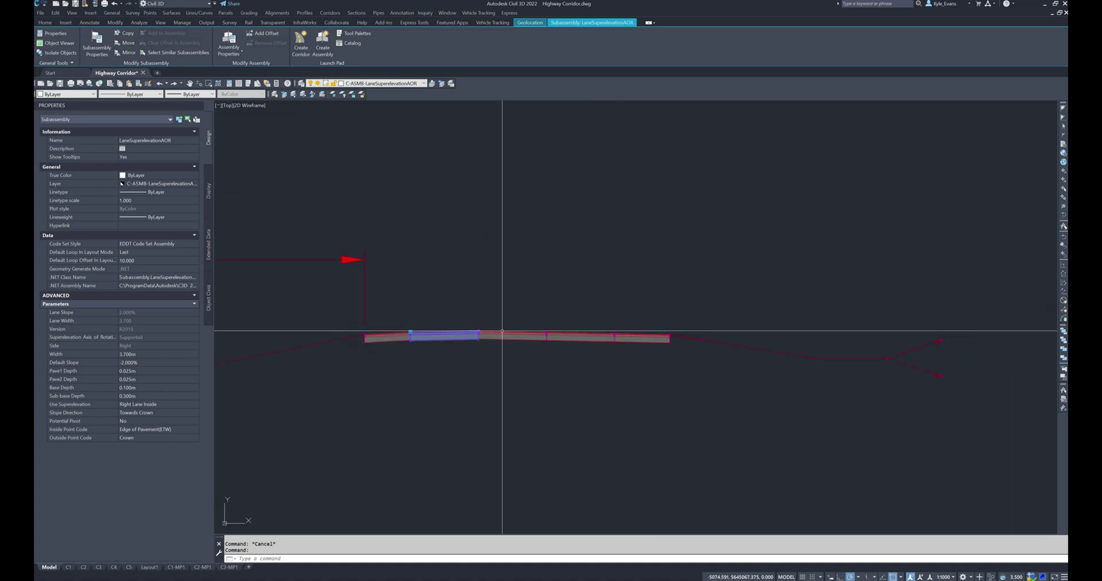
pyautogui.press('Escape')
pyautogui.click(485, 333)
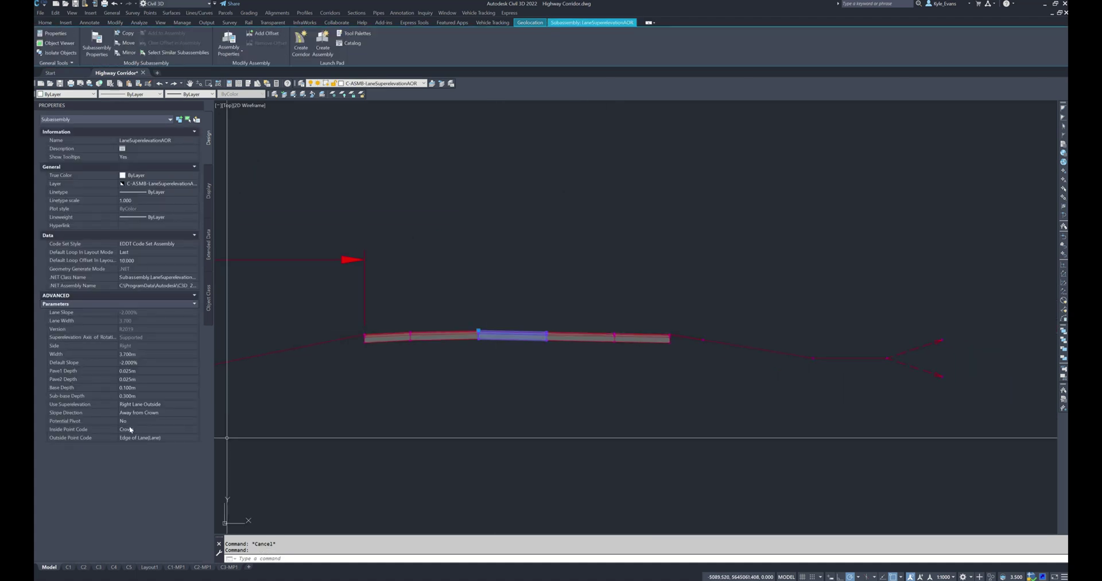
pyautogui.press('Escape')
pyautogui.click(563, 337)
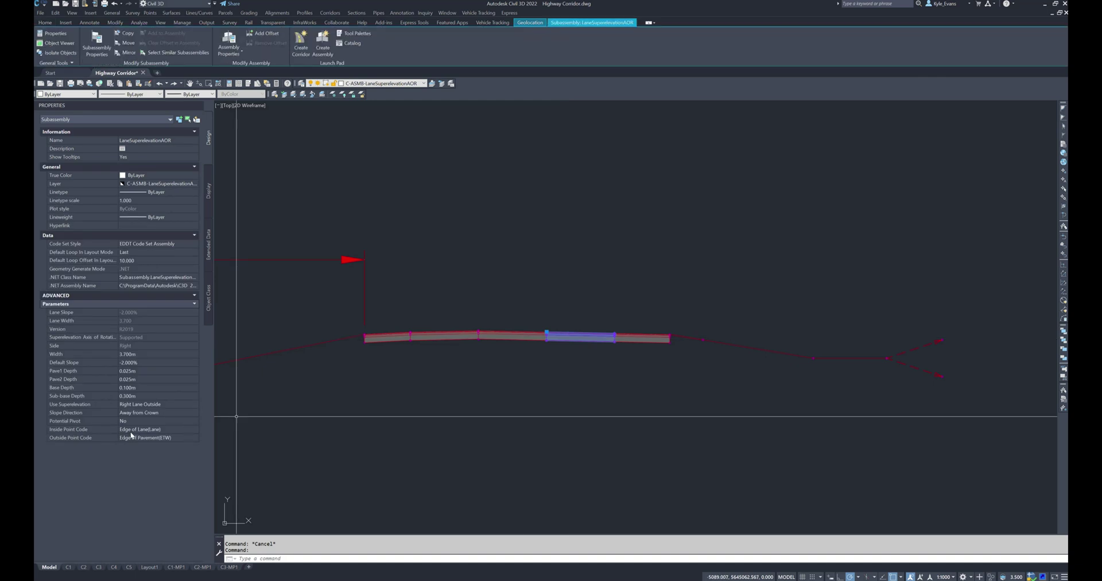
pyautogui.press('Escape')
pyautogui.click(639, 337)
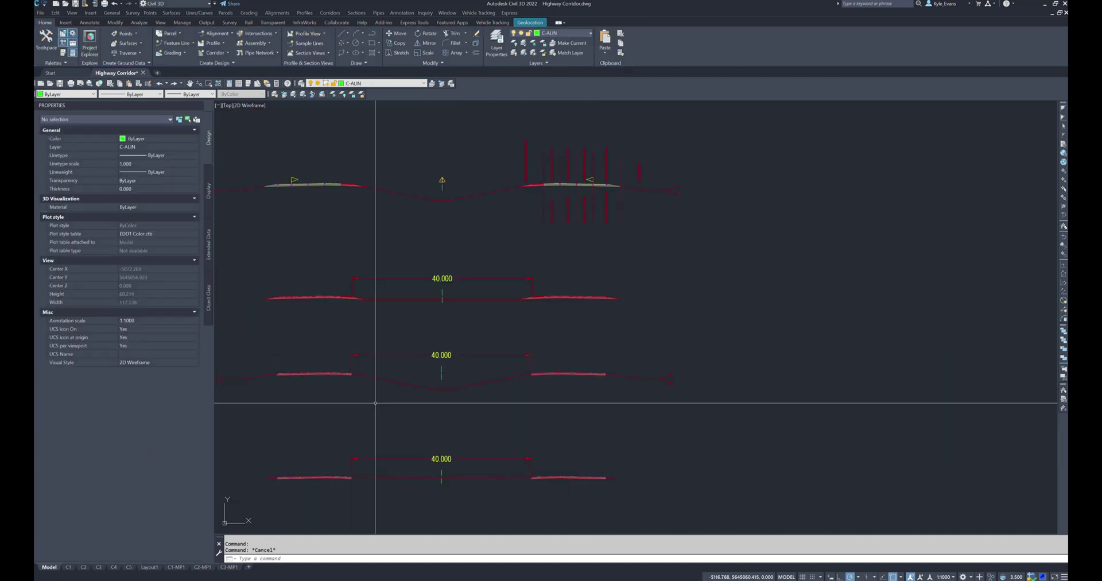
# Inspect the name of the ditch-median assembly and recheck the point codes of its right carriageway's middle lane
pyautogui.scroll(4, 497, 387)
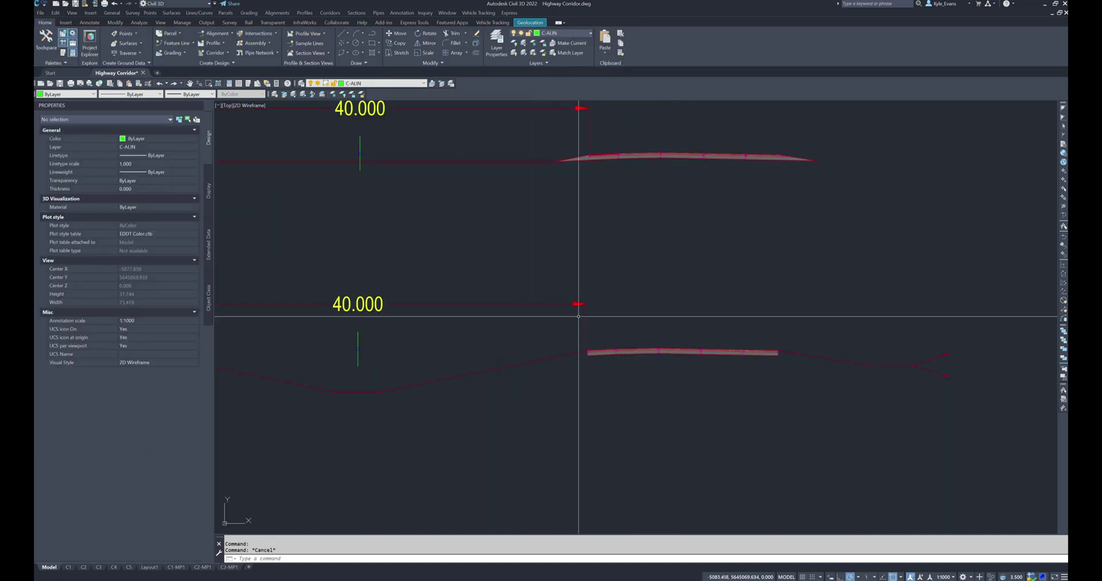
pyautogui.click(337, 338)
pyautogui.click(411, 402)
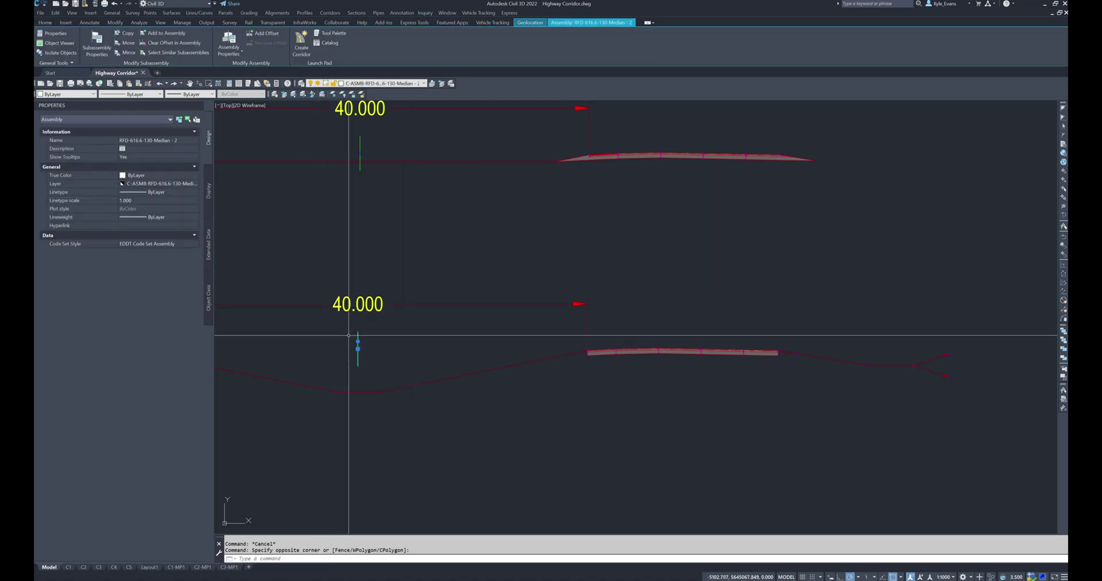
pyautogui.press('Escape')
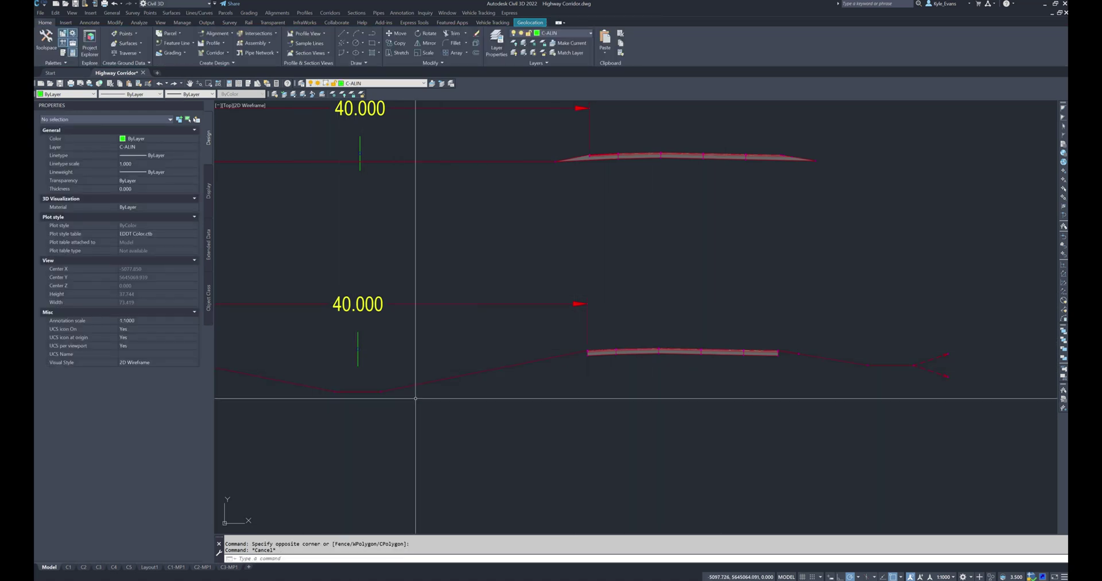
pyautogui.moveTo(536, 322)
pyautogui.mouseDown()
pyautogui.moveTo(587, 353)
pyautogui.moveTo(570, 377)
pyautogui.moveTo(587, 348)
pyautogui.moveTo(605, 374)
pyautogui.mouseUp()
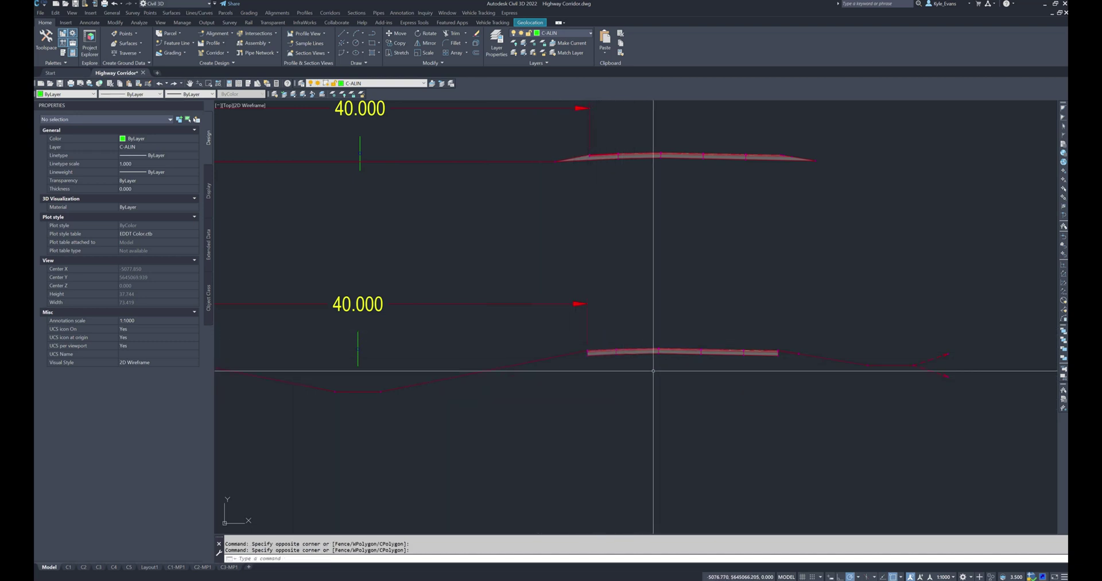
pyautogui.click(682, 351)
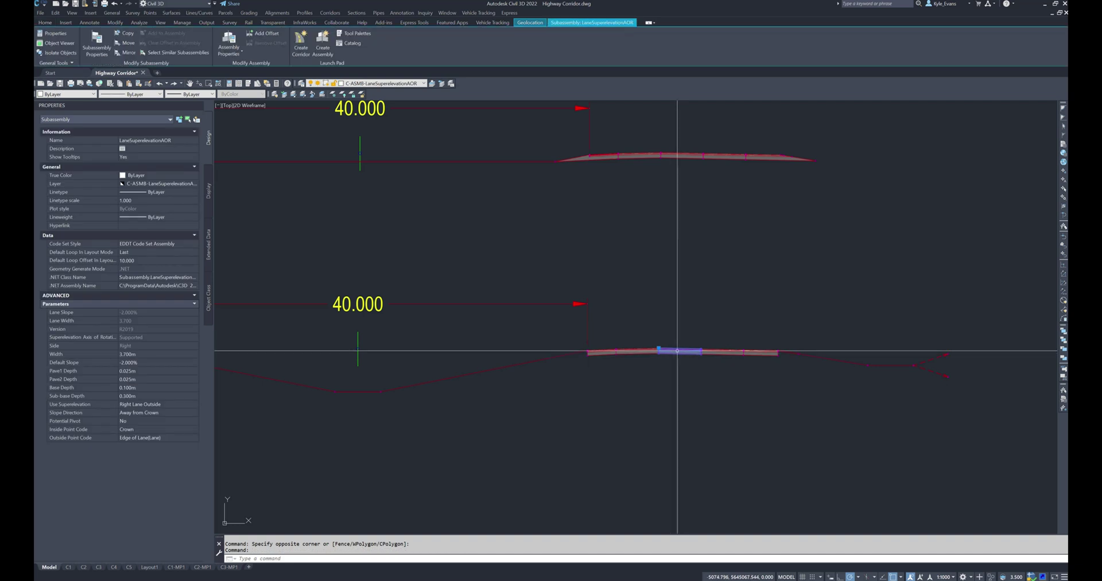
pyautogui.press('Escape')
pyautogui.press('Escape')
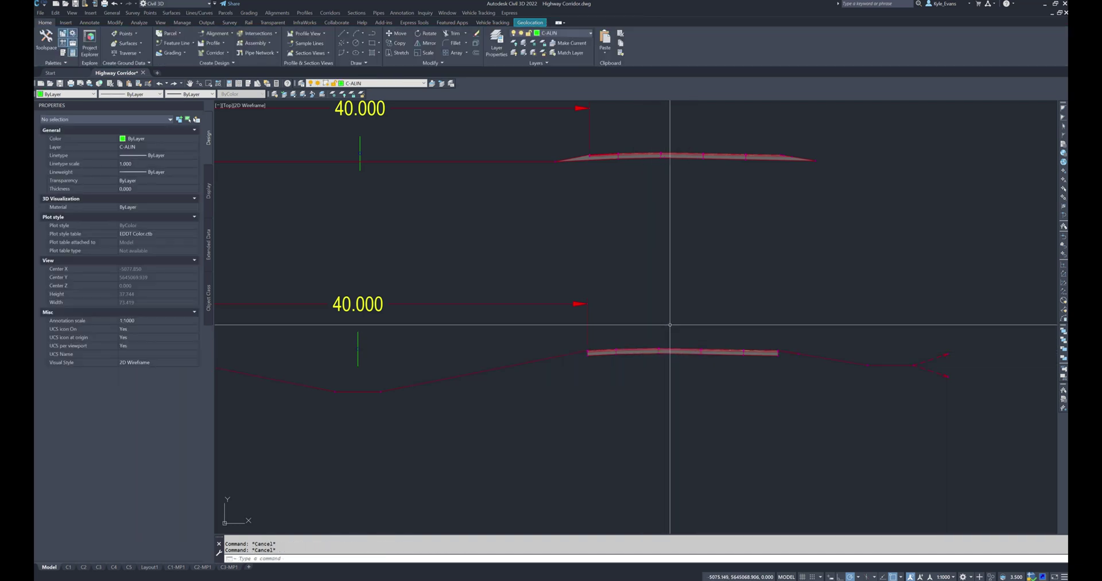
# Start Feature Lines from Corridor on the Stoney Trail SW NB 2 corridor and choose its overlapping EPS feature lines for extraction
pyautogui.middleClick(605, 337)
pyautogui.middleClick(605, 337)
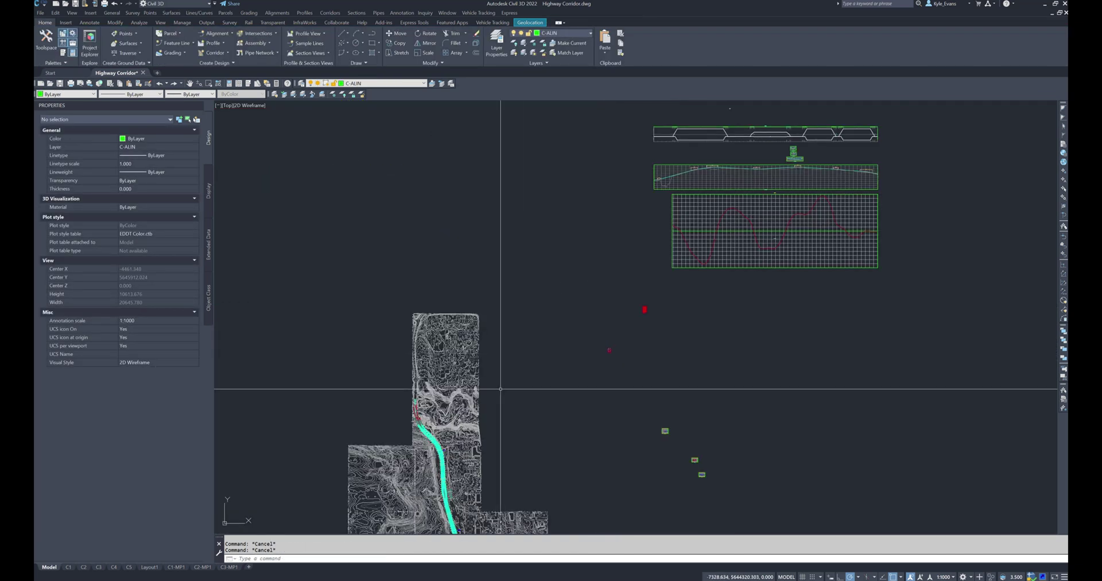
pyautogui.scroll(10, 456, 396)
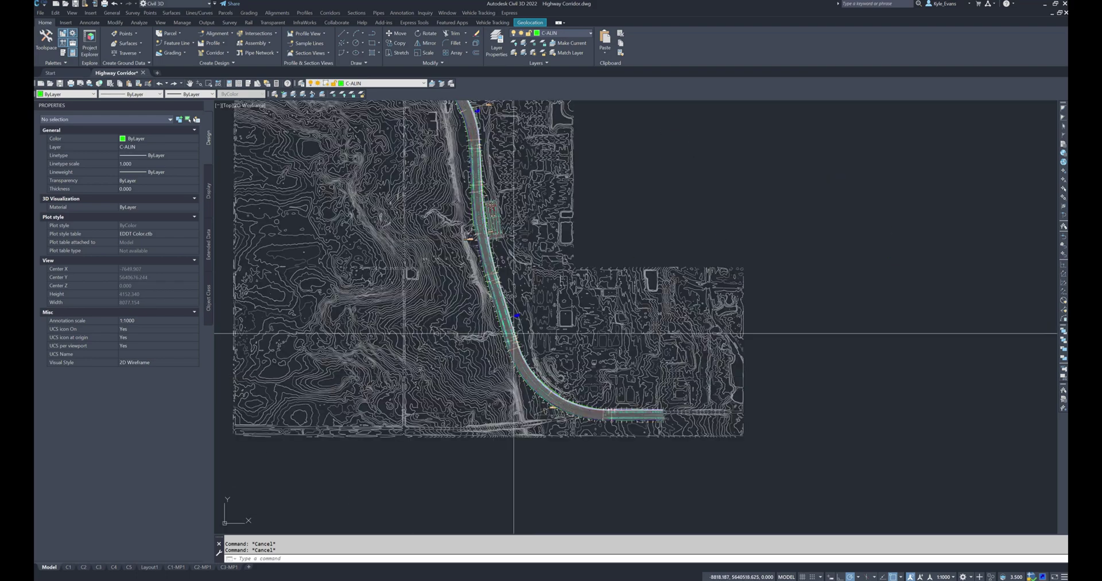
pyautogui.scroll(6, 485, 313)
pyautogui.click(494, 286)
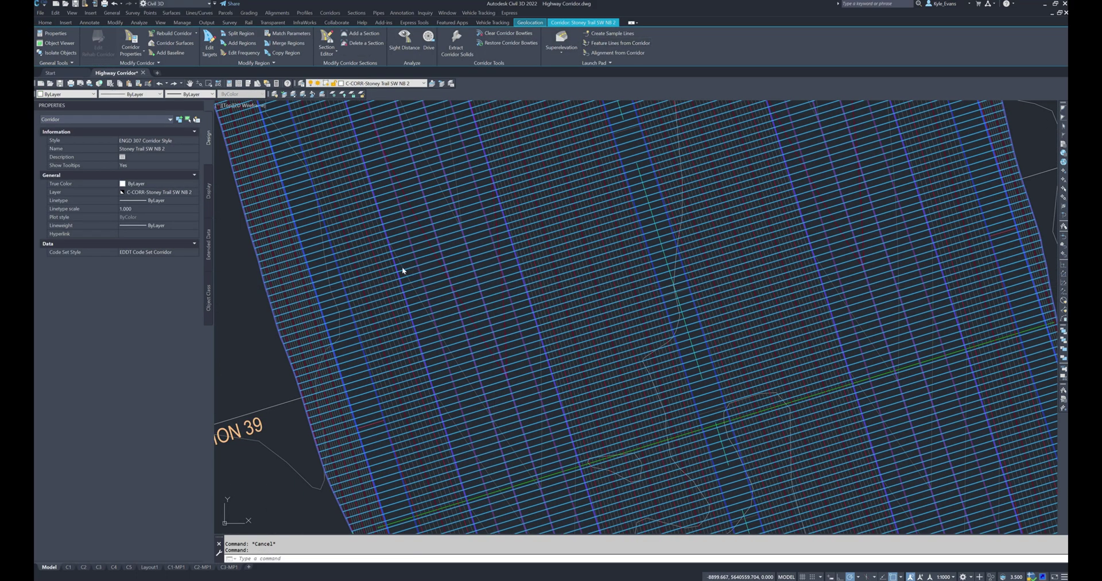
pyautogui.click(617, 43)
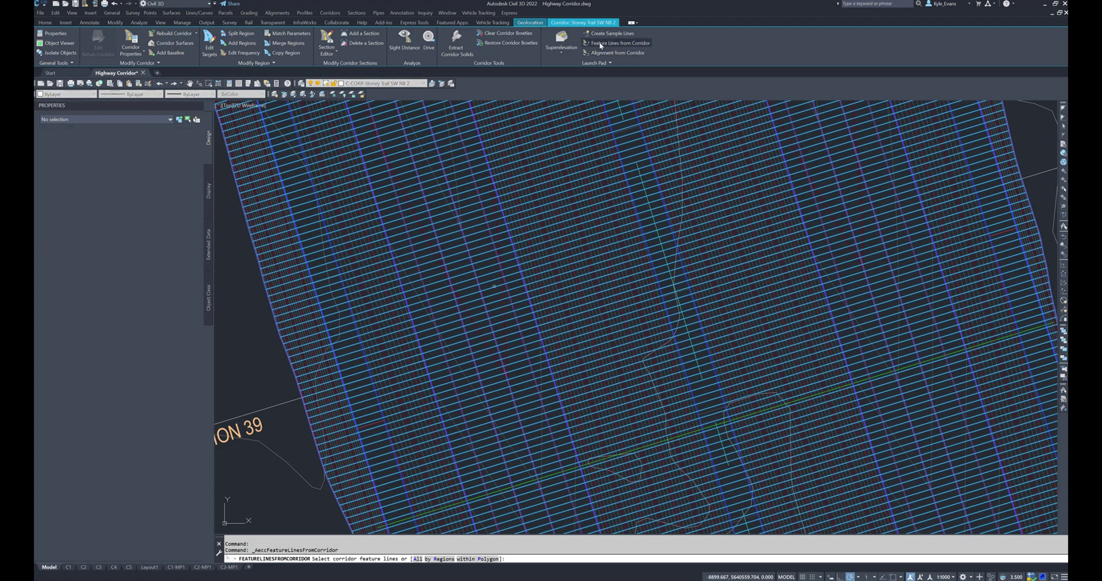
pyautogui.scroll(6, 393, 273)
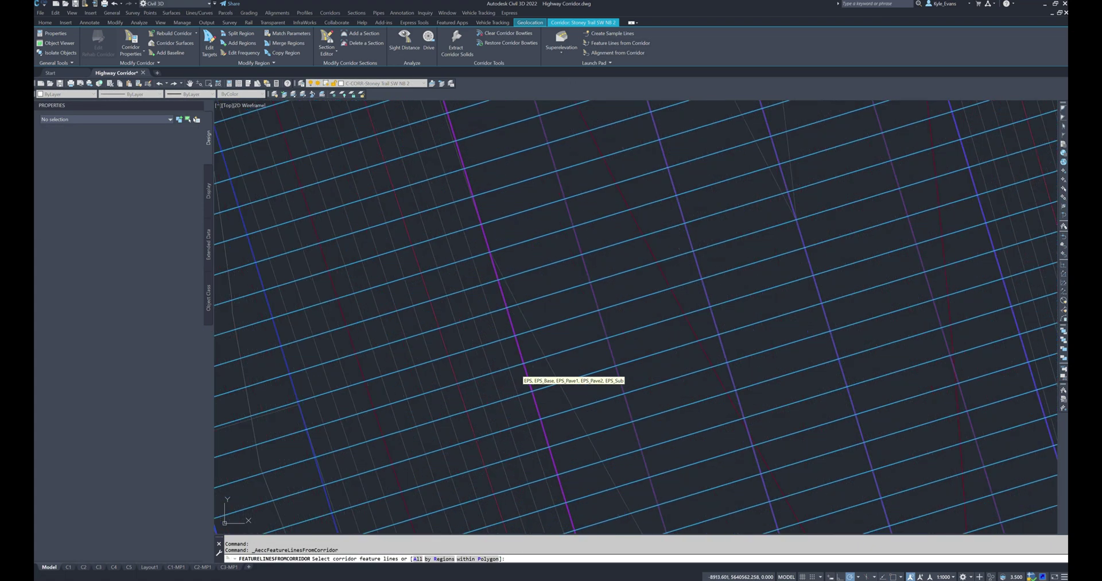
pyautogui.click(524, 329)
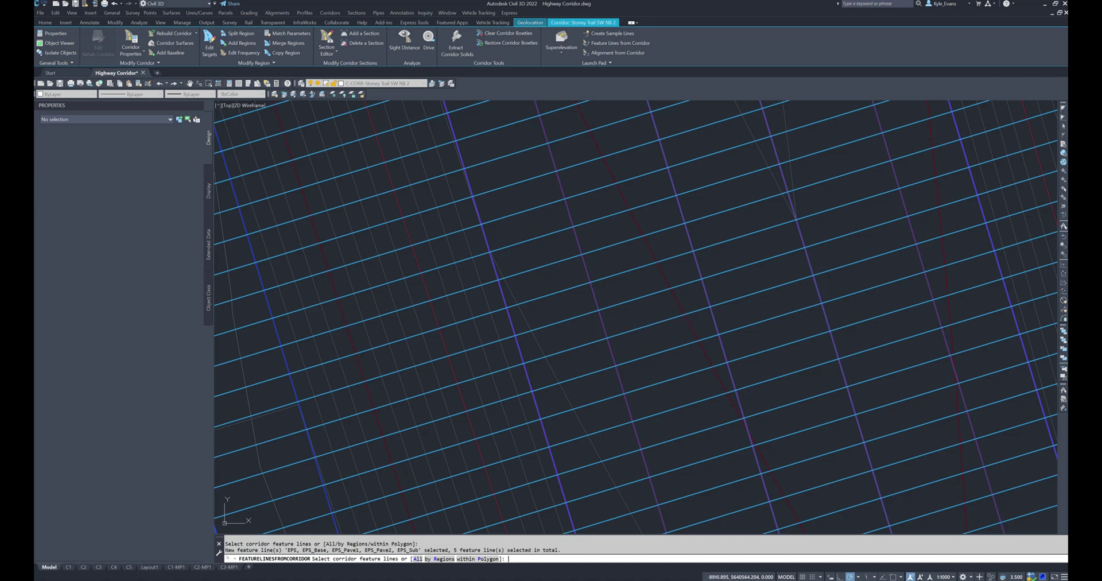
pyautogui.press('Return')
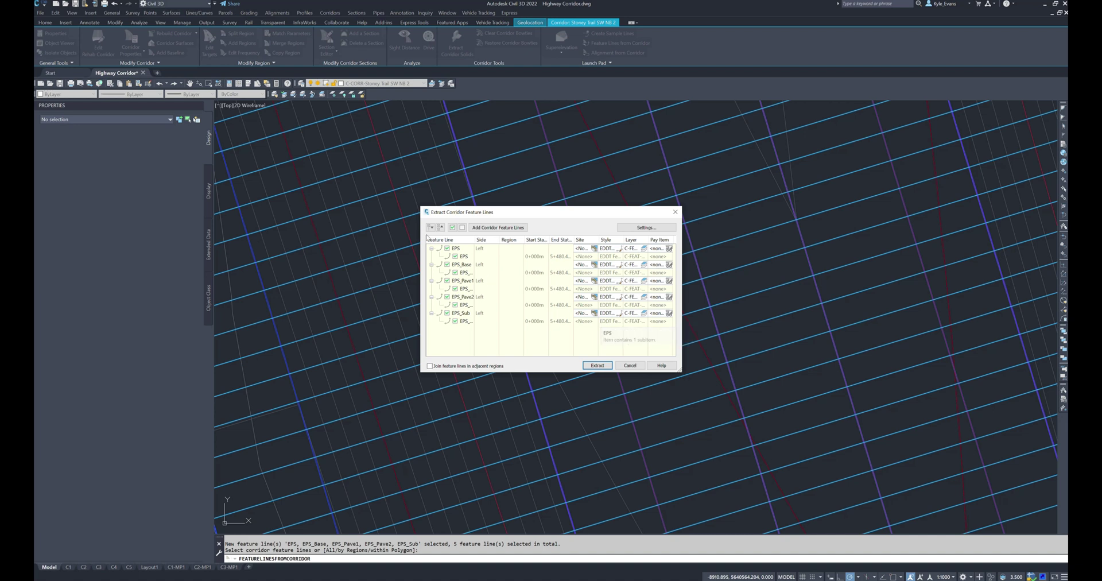
# Widen the feature line names in the extraction list, exclude all feature lines and include only EPS
pyautogui.moveTo(476, 238); pyautogui.dragTo(503, 238)
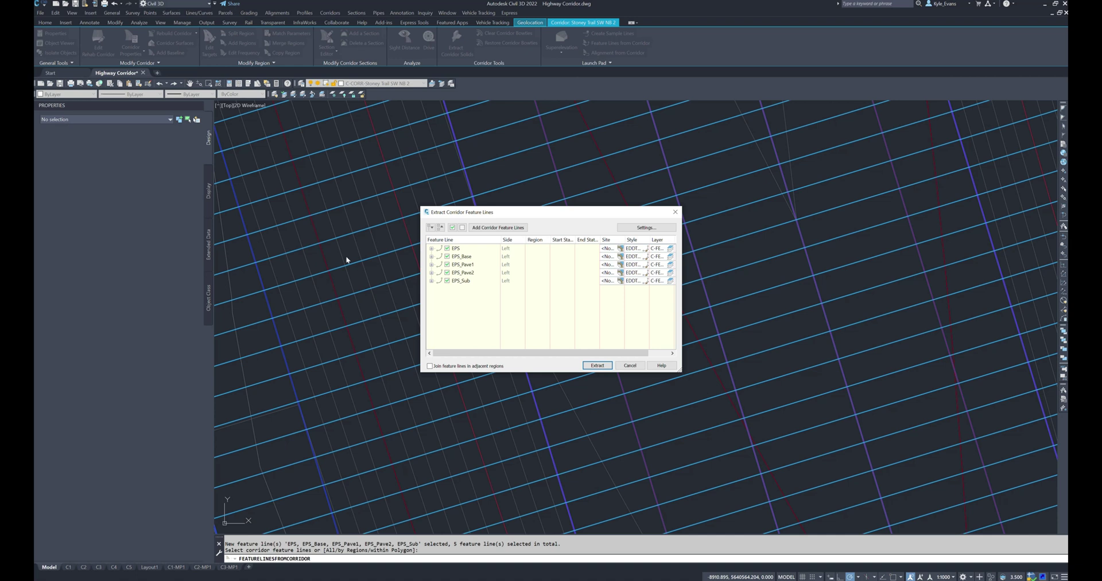
pyautogui.click(462, 227)
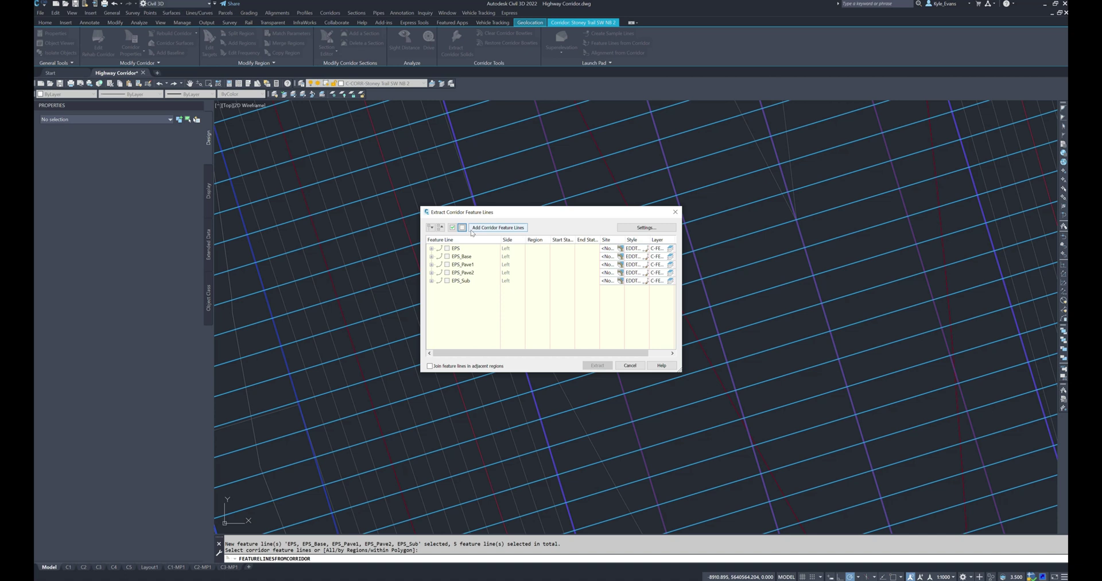
pyautogui.click(447, 248)
pyautogui.click(431, 249)
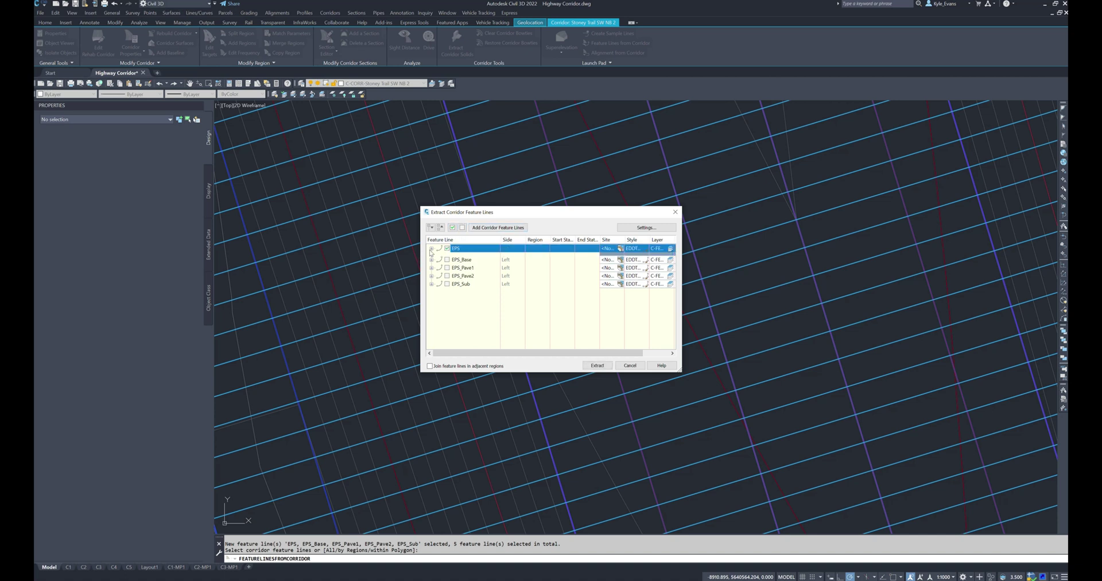
pyautogui.click(431, 248)
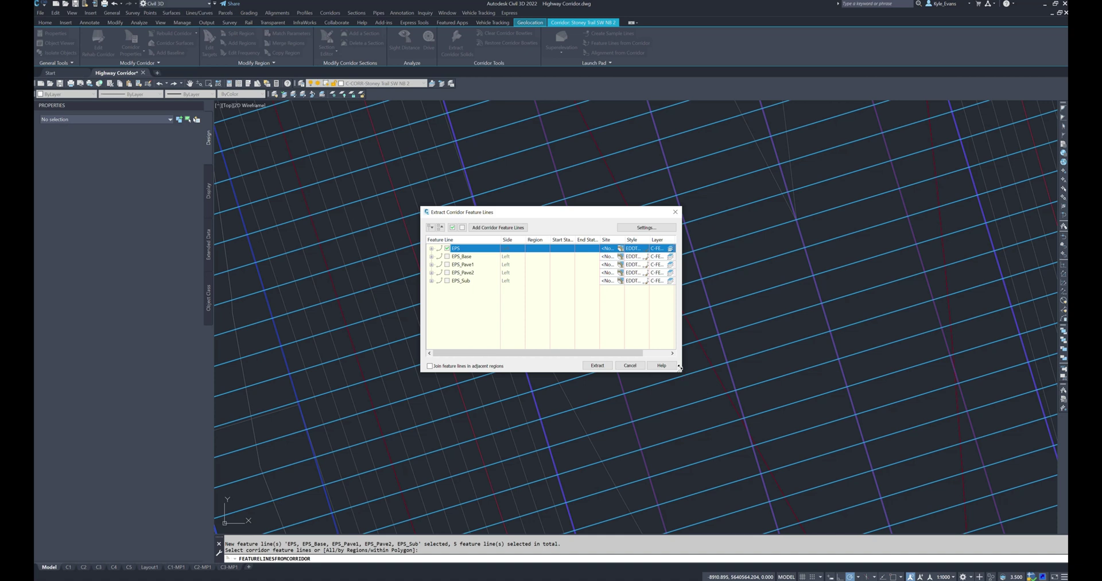
# Enlarge the extraction dialog, create a site named Highway Linework and assign it to the EPS feature line
pyautogui.moveTo(679, 373); pyautogui.dragTo(819, 372)
pyautogui.moveTo(676, 211); pyautogui.dragTo(503, 201)
pyautogui.click(516, 238)
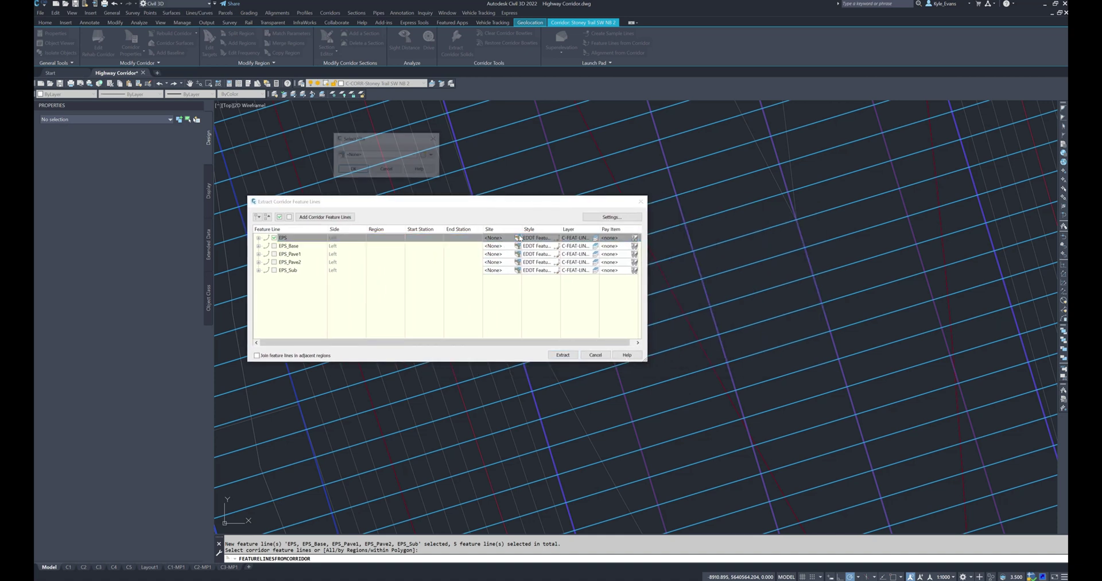
pyautogui.click(402, 154)
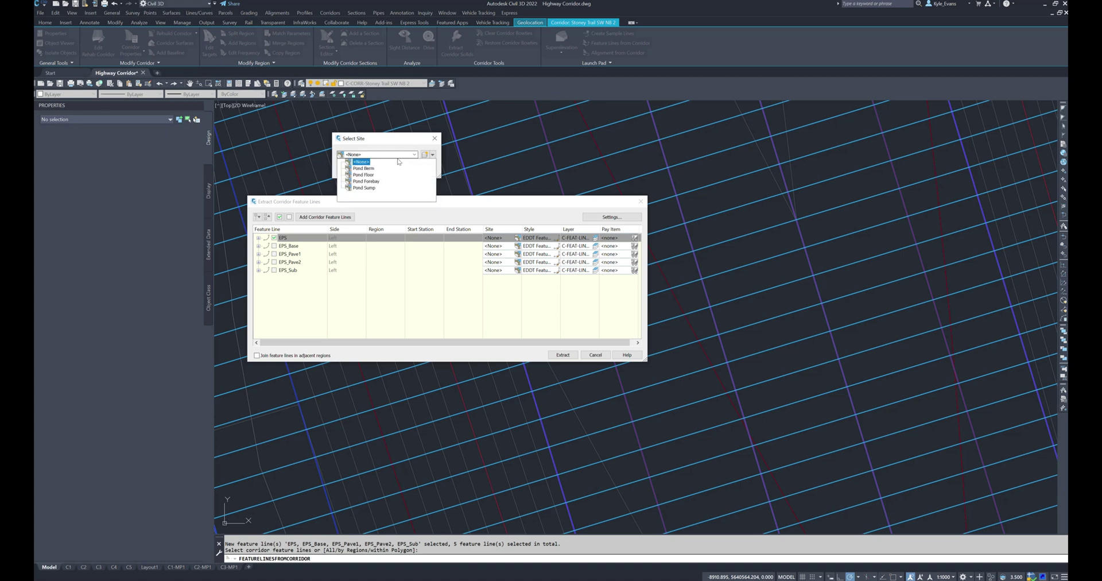
pyautogui.click(433, 154)
pyautogui.click(439, 164)
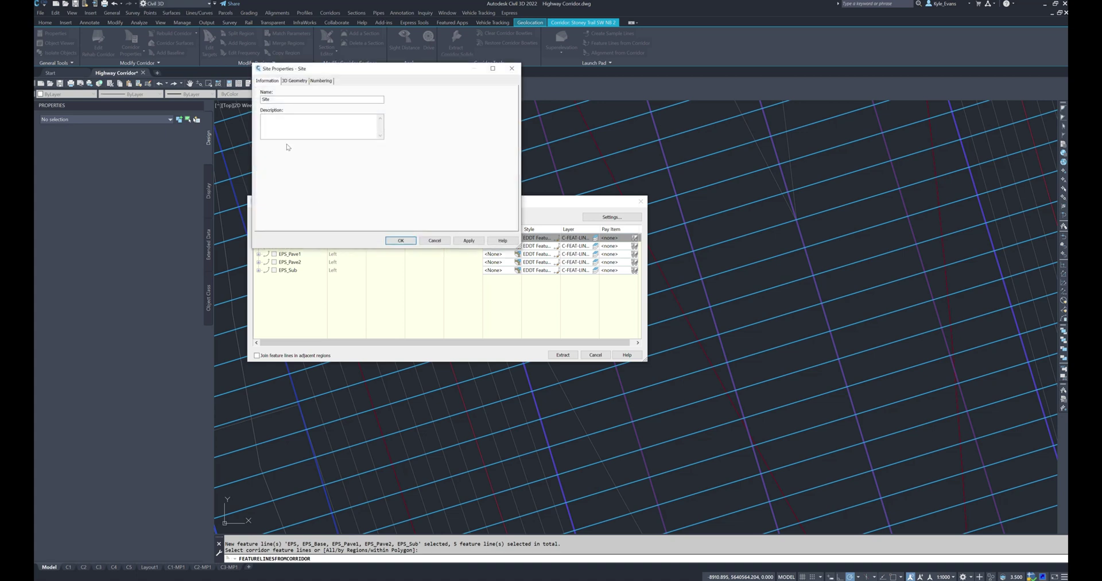
pyautogui.doubleClick(285, 101)
pyautogui.write('Highway Linework')
pyautogui.press('Return')
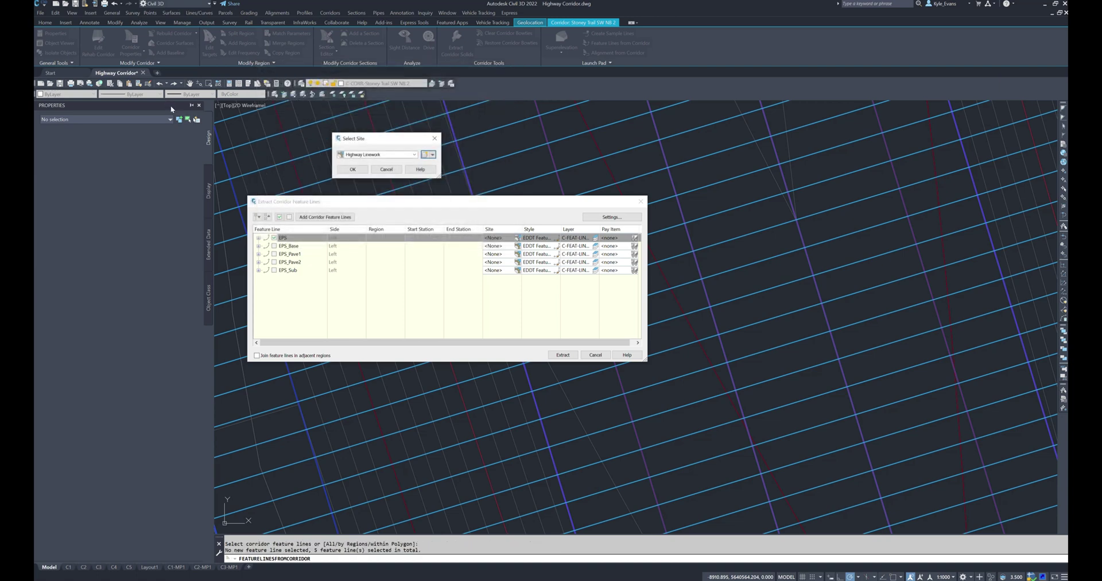
pyautogui.click(359, 170)
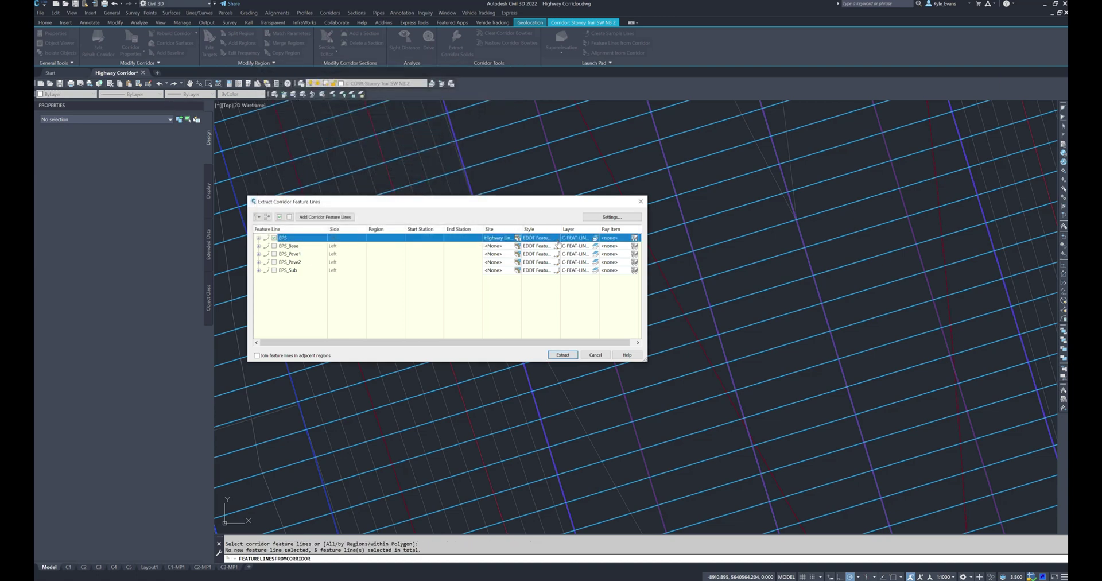
# Give the EPS feature line the EDDT Feature Line Magenta style, widen the layer column and extract the line
pyautogui.click(556, 238)
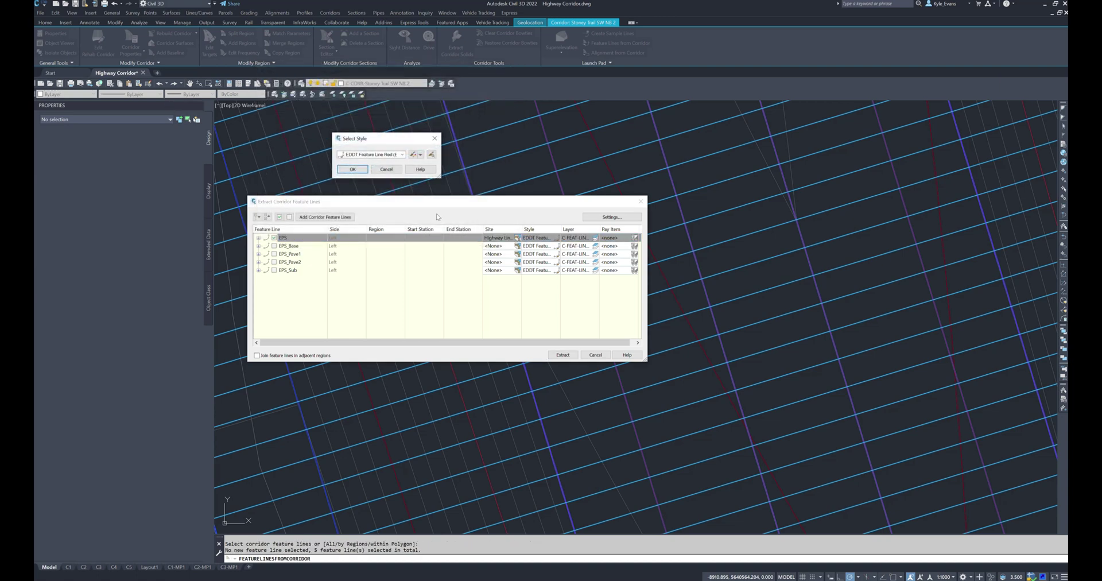
pyautogui.click(402, 154)
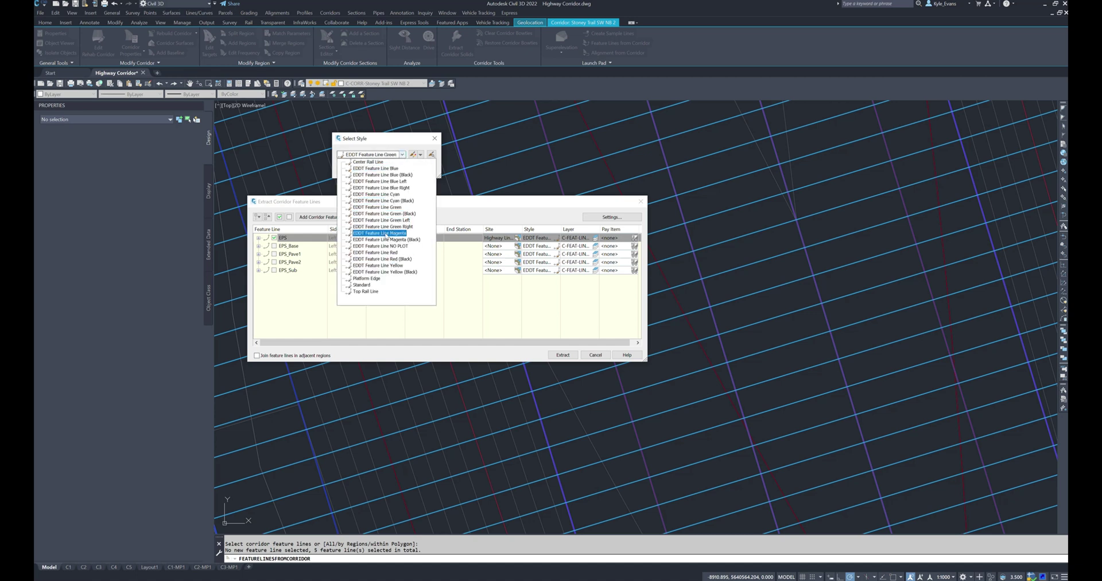
pyautogui.click(373, 231)
pyautogui.click(361, 168)
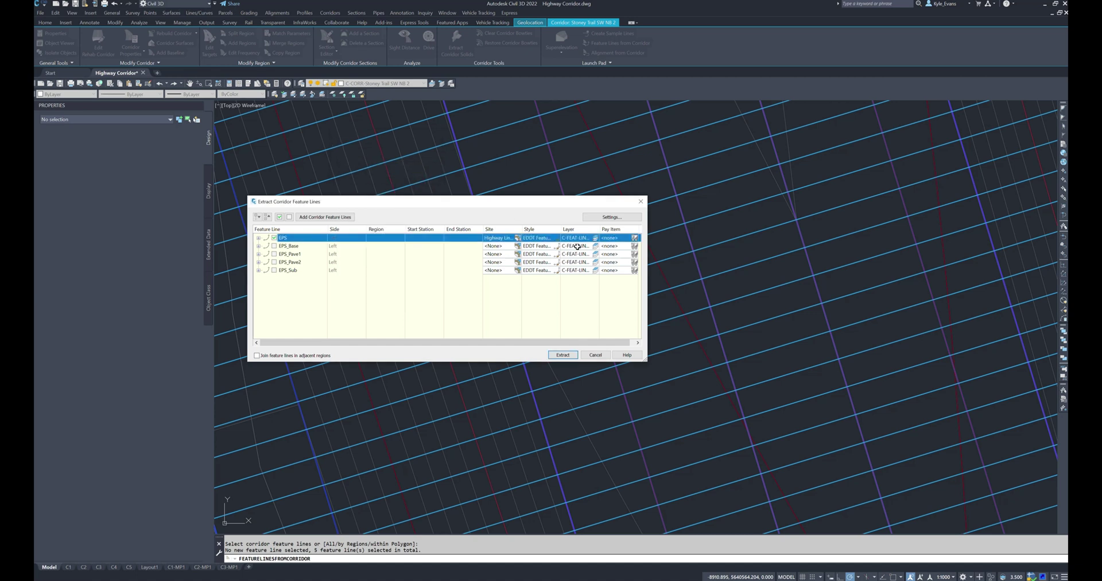
pyautogui.moveTo(598, 228); pyautogui.dragTo(635, 228)
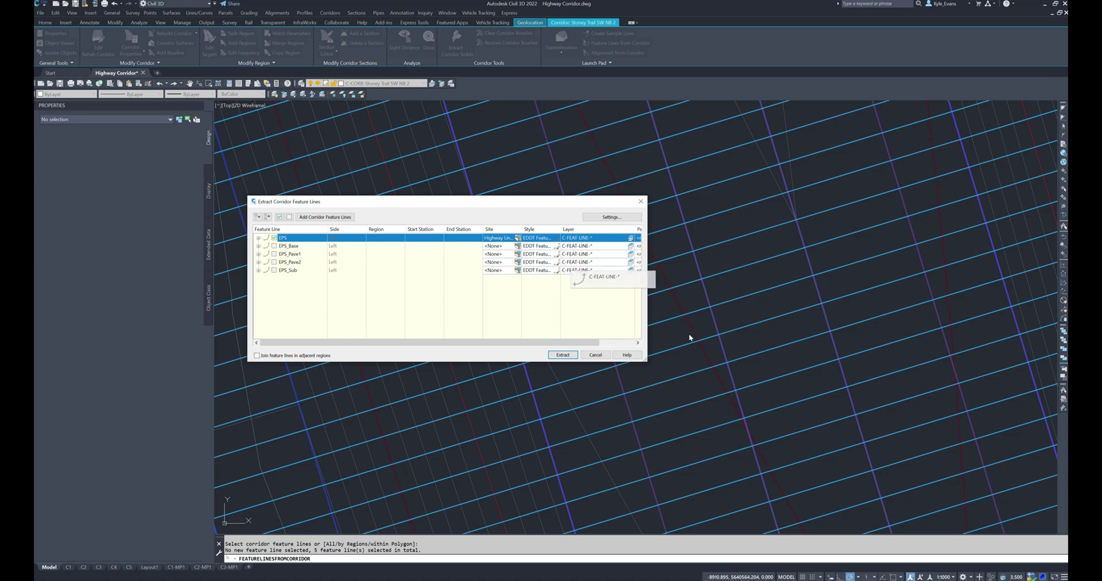
pyautogui.click(561, 356)
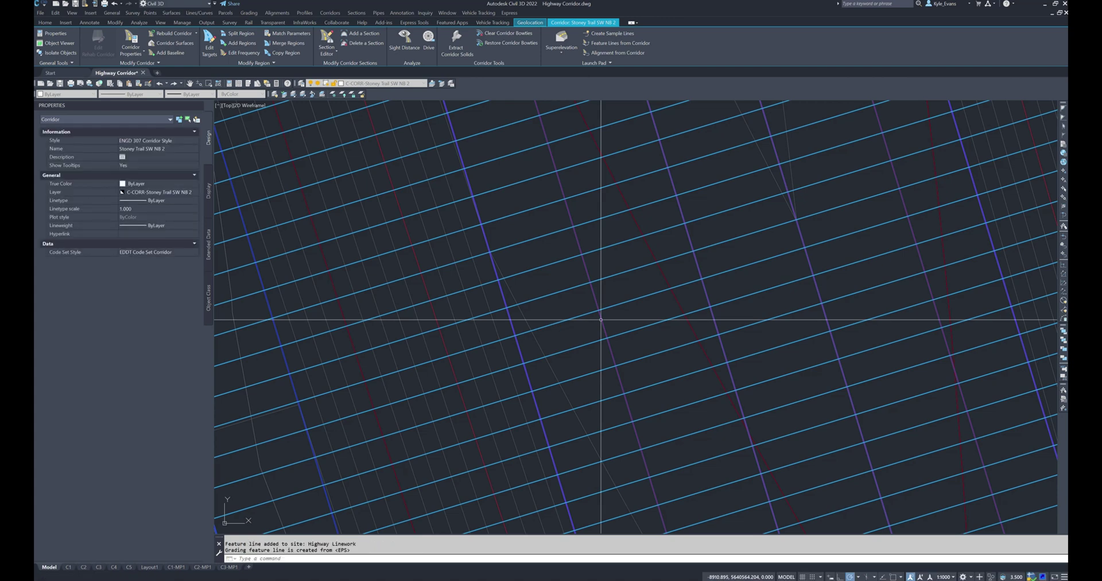
pyautogui.press('Escape')
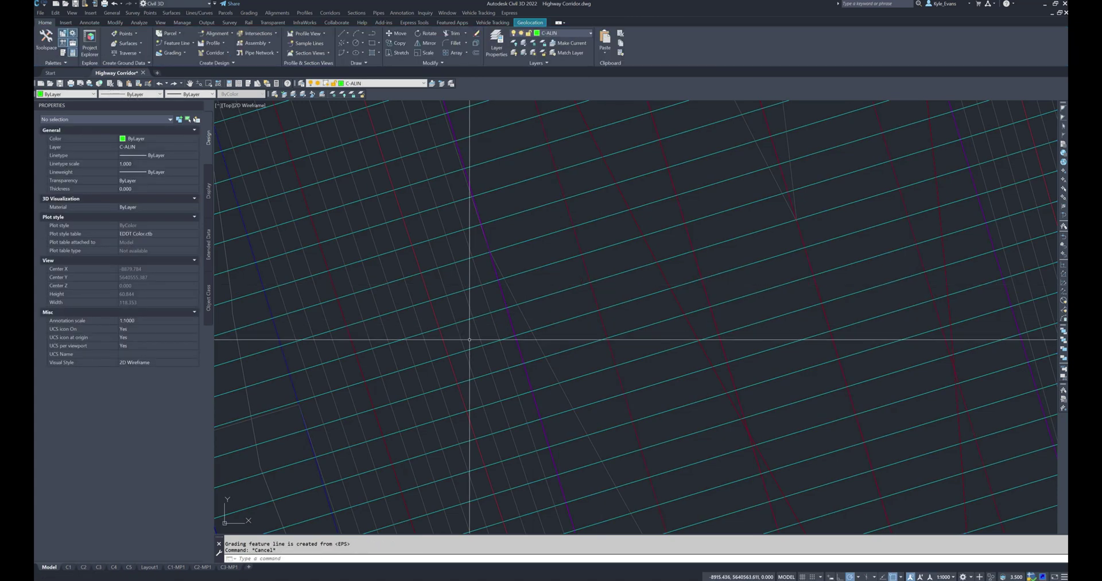
# Inspect the properties of the extracted EPS feature line and follow its course along the highway
pyautogui.click(502, 293)
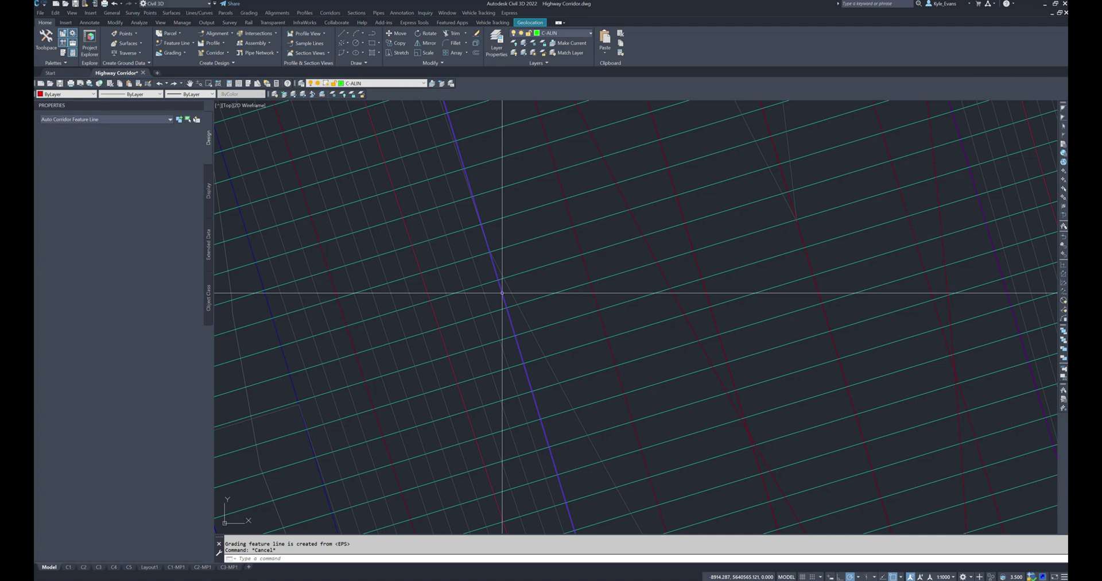
pyautogui.click(502, 293)
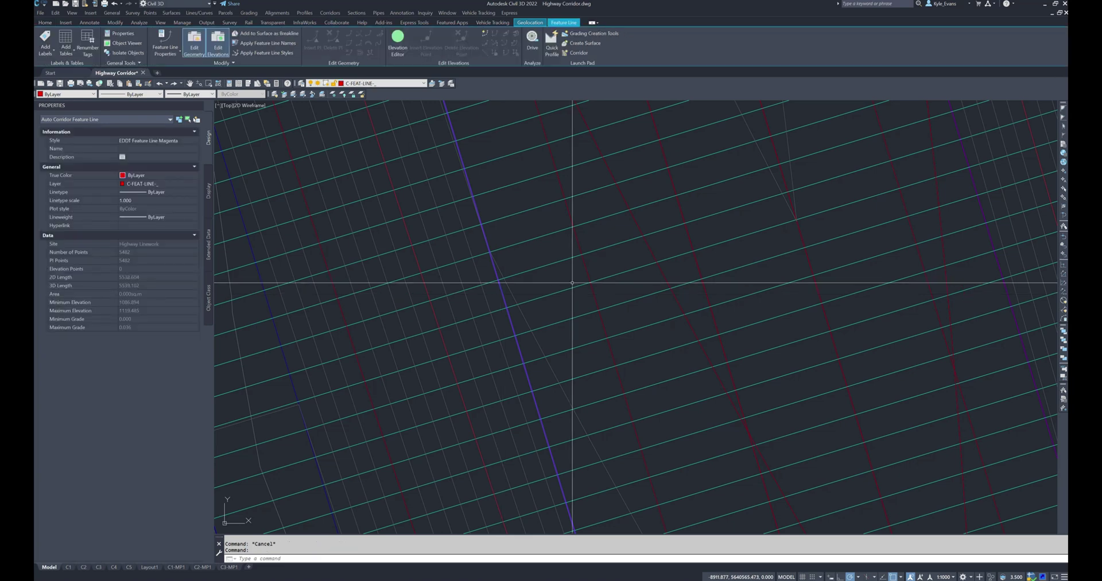
pyautogui.scroll(-8, 472, 245)
pyautogui.scroll(8, 465, 264)
pyautogui.press('Escape')
pyautogui.scroll(3, 454, 286)
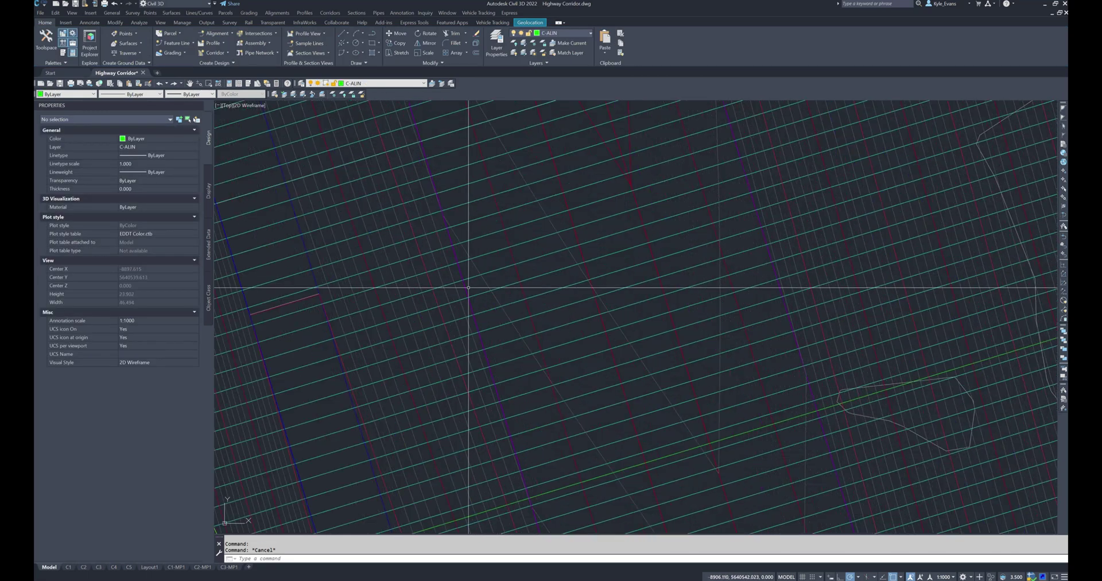
pyautogui.scroll(2, 456, 356)
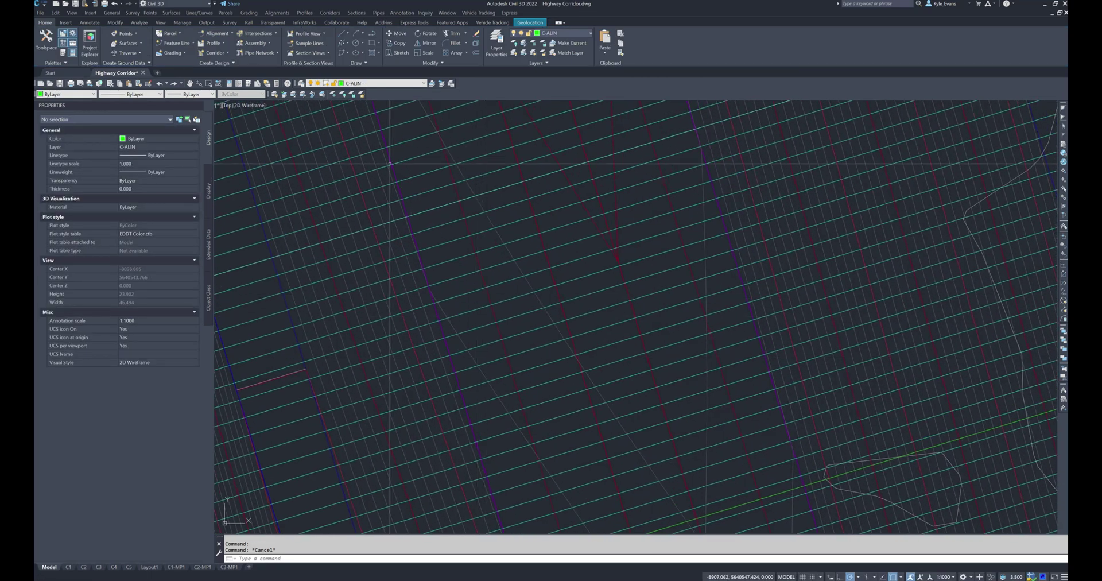
# Choose the corridor's ETW feature lines for extraction and exclude ETW_Base, ETW_Pave1, ETW_Pave2 and ETW_Sub
pyautogui.click(479, 263)
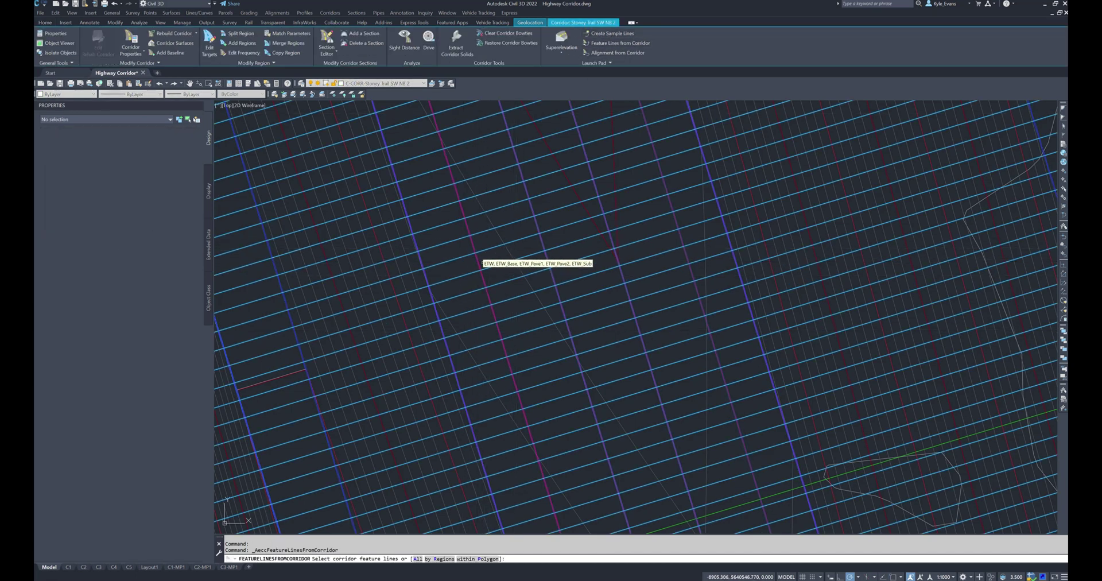
pyautogui.click(480, 264)
pyautogui.rightClick(473, 264)
pyautogui.click(503, 270)
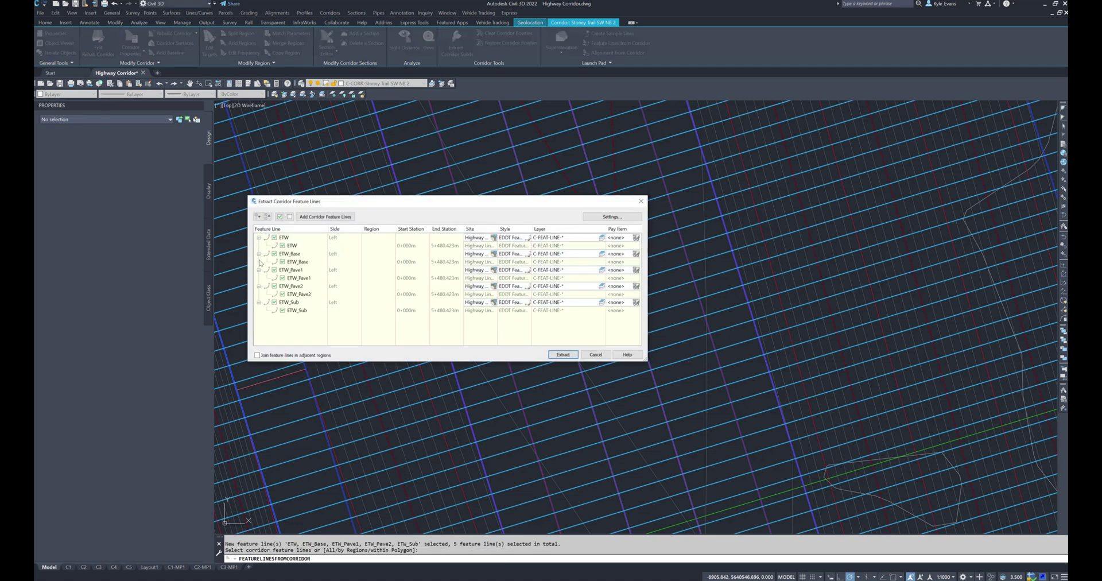
pyautogui.click(275, 253)
pyautogui.click(274, 269)
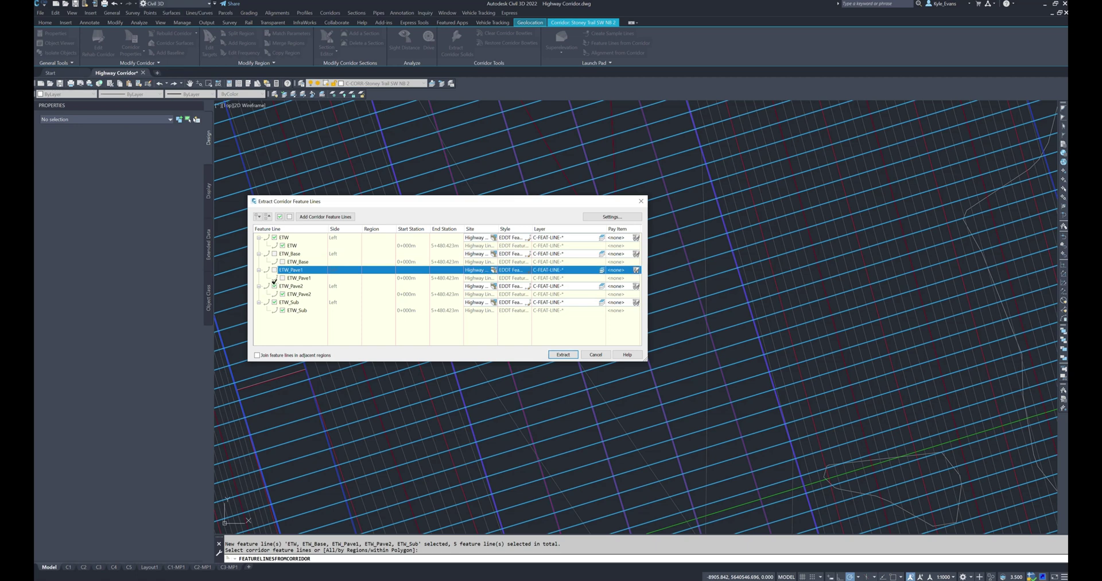
pyautogui.click(275, 286)
pyautogui.click(274, 302)
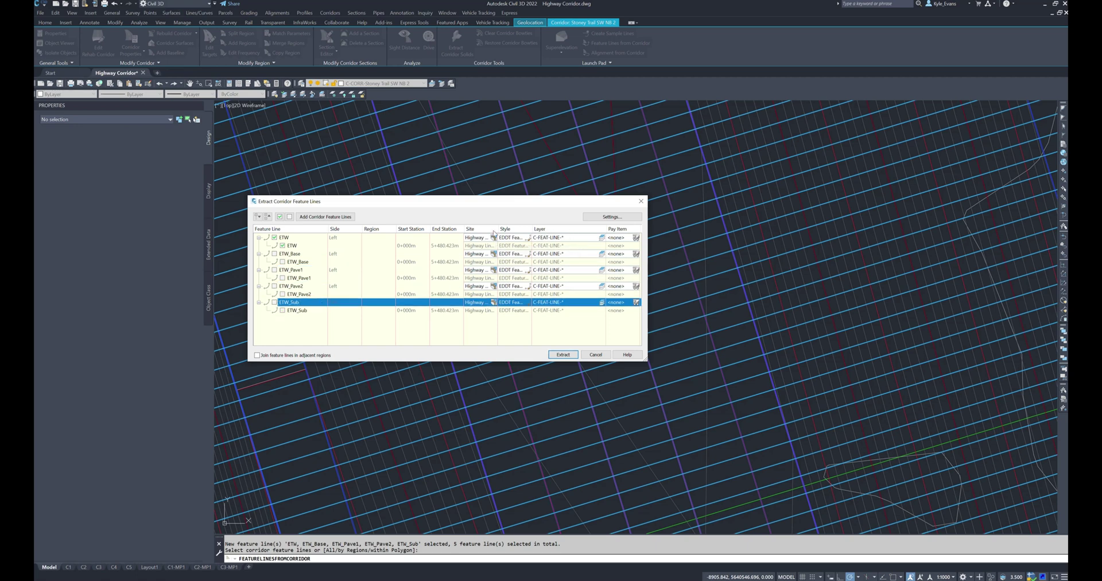
# Widen the site column, give the ETW feature line the EDDT Feature Line Red style and extract it
pyautogui.moveTo(498, 225); pyautogui.dragTo(523, 225)
pyautogui.click(554, 238)
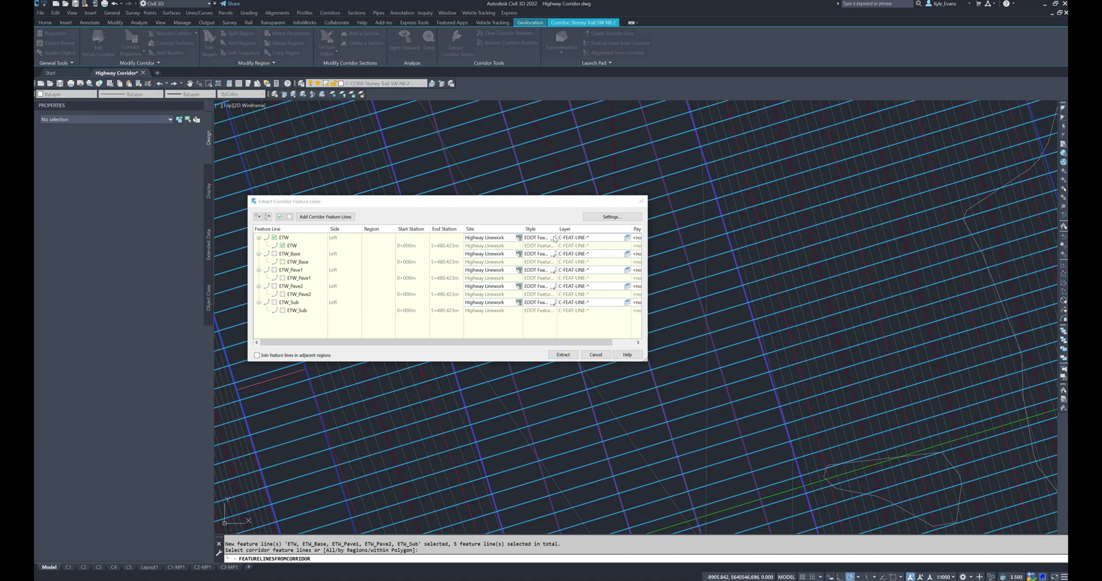
pyautogui.click(374, 155)
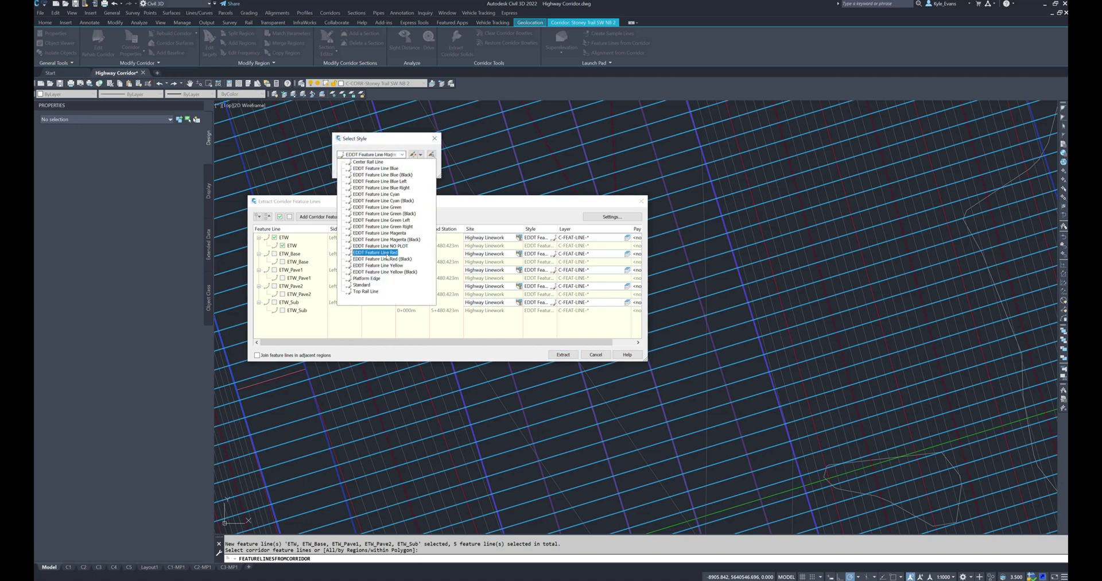
pyautogui.click(375, 252)
pyautogui.click(356, 170)
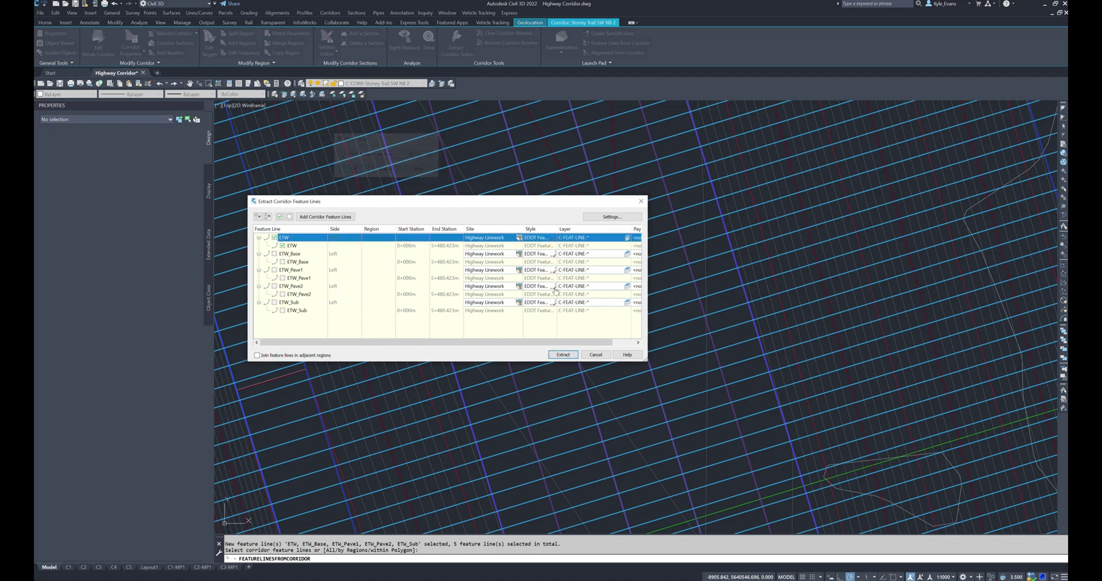
pyautogui.click(563, 355)
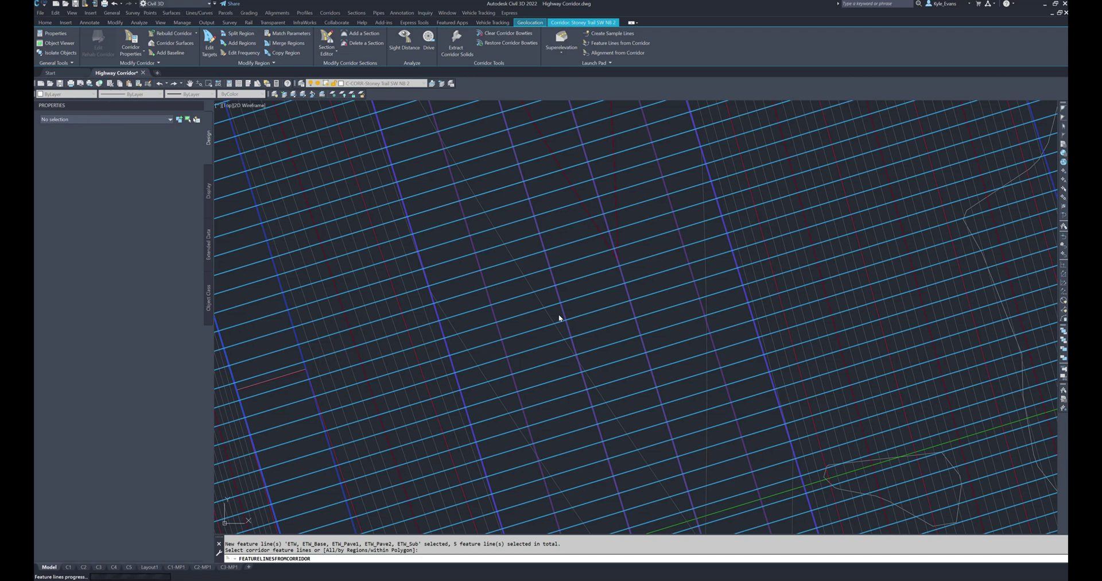
pyautogui.press('Escape')
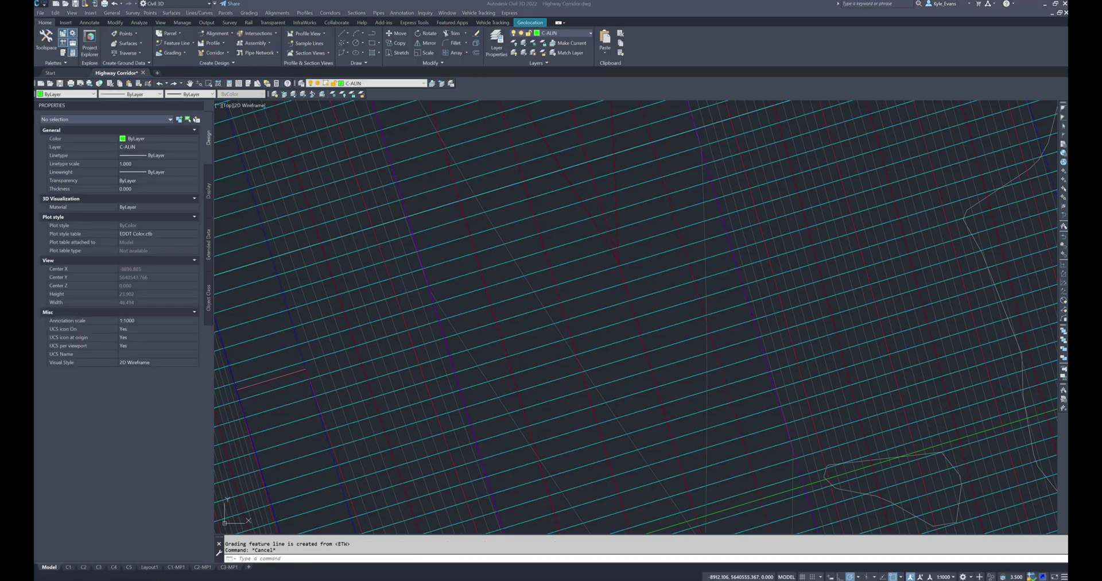
# Select the extracted ETW feature line to check it, then clear the selection
pyautogui.click(463, 210)
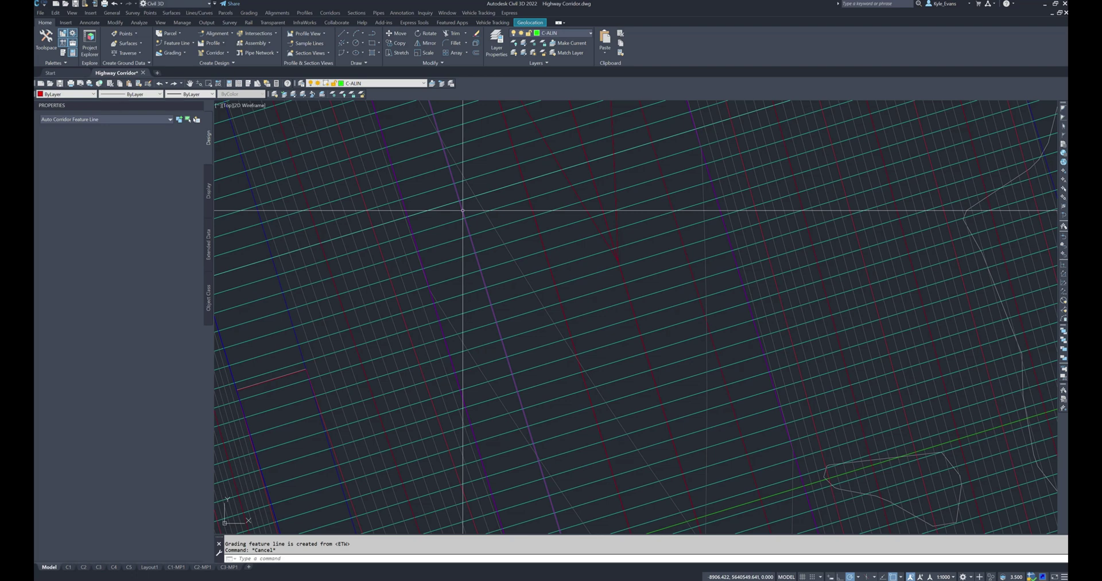
pyautogui.click(462, 210)
pyautogui.press('Escape')
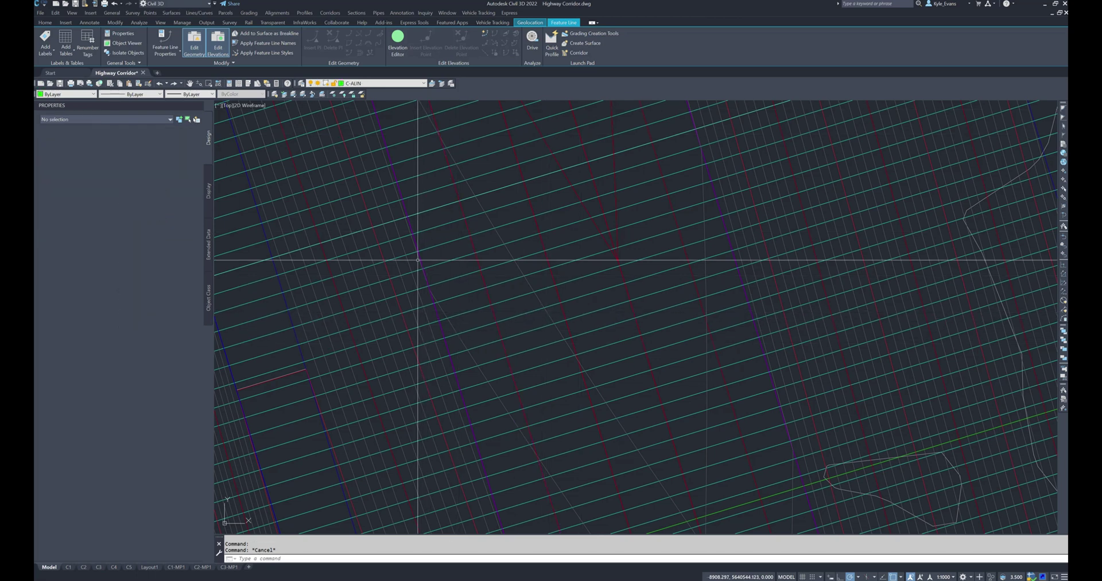
# Freeze the layer of the Stoney Trail SW NB 2 corridor and examine the extracted feature lines
pyautogui.click(334, 95)
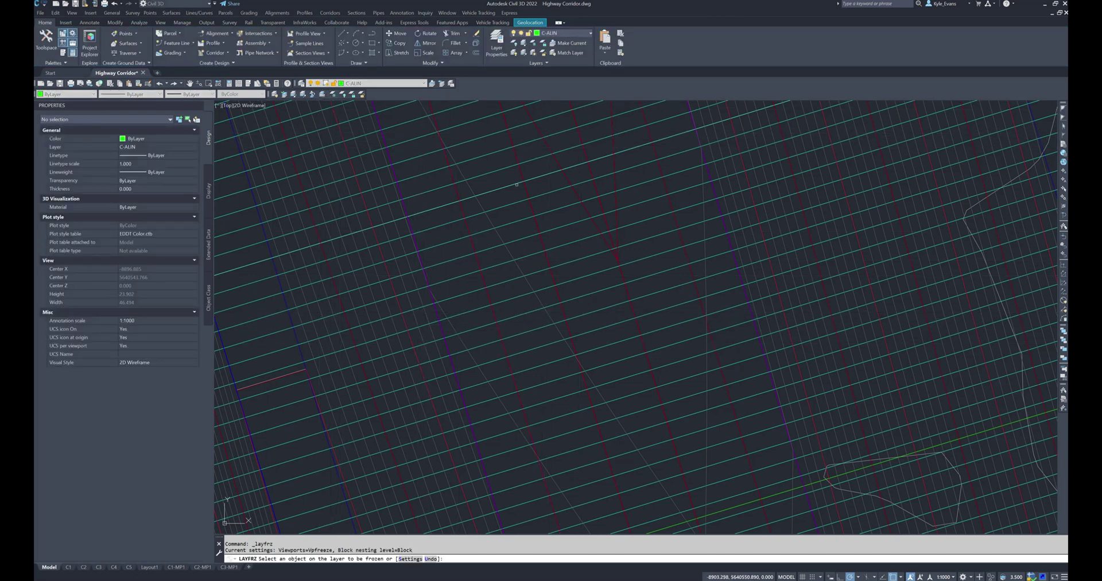
pyautogui.click(517, 185)
pyautogui.scroll(-4, 437, 330)
pyautogui.press('Escape')
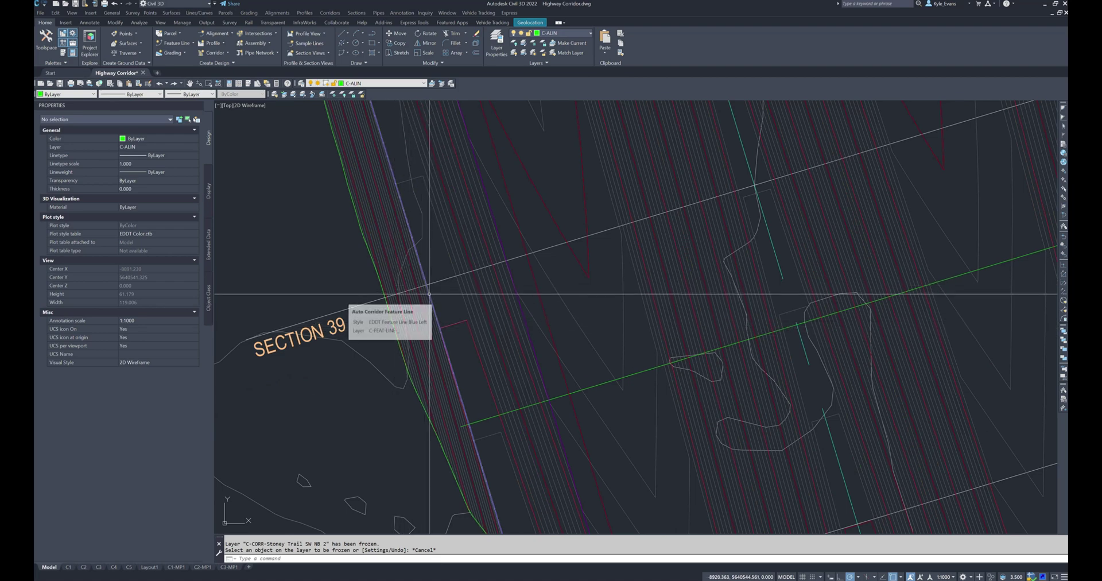
pyautogui.moveTo(430, 294); pyautogui.dragTo(365, 322, button='middle')
pyautogui.scroll(4, 441, 294)
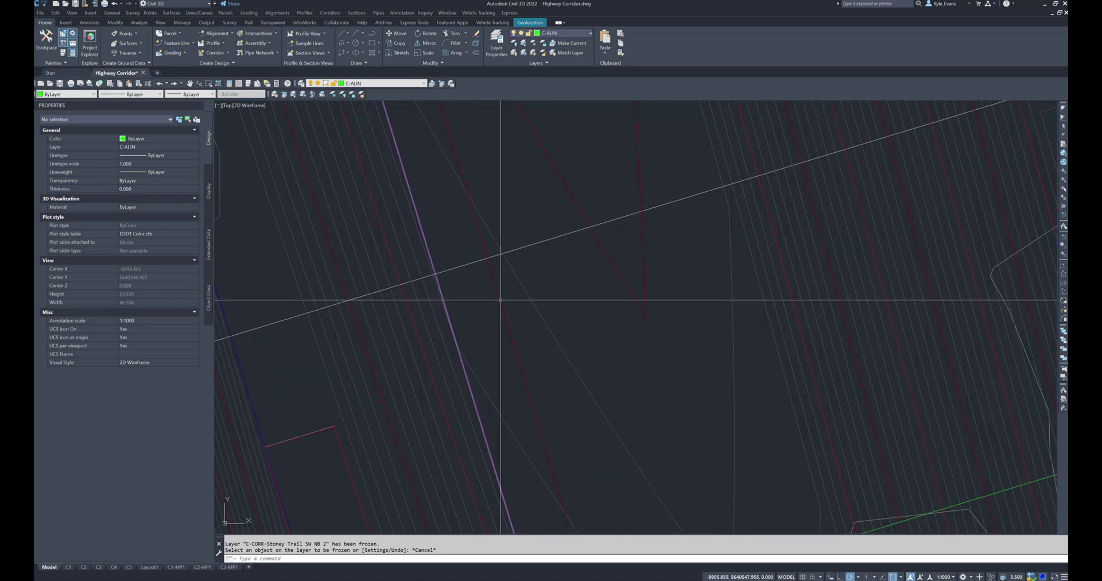
pyautogui.scroll(-4, 500, 295)
pyautogui.press('Escape')
# Inspect the properties of the upper green projected feature line in the Stoney Trail Full Road profile view
pyautogui.scroll(-15, 391, 305)
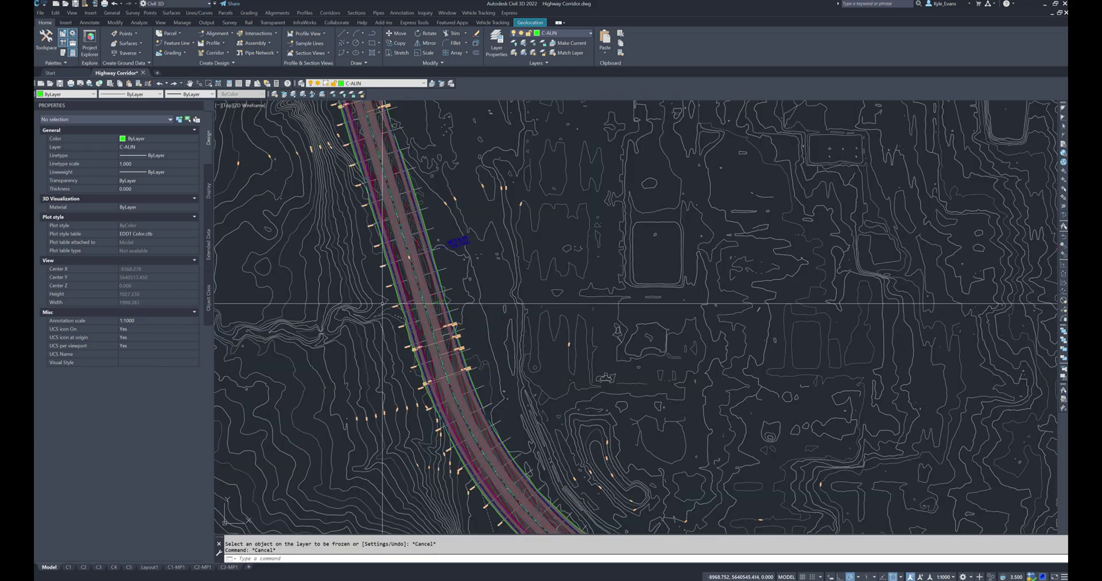
pyautogui.scroll(-5, 485, 300)
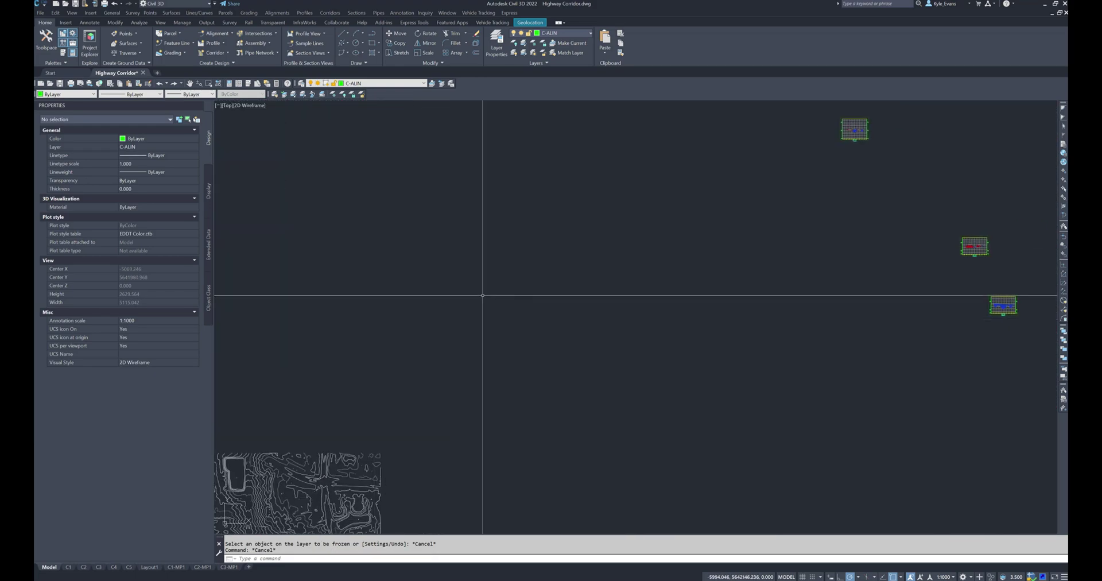
pyautogui.moveTo(632, 283); pyautogui.dragTo(625, 313, button='middle')
pyautogui.scroll(2, 624, 313)
pyautogui.moveTo(539, 296); pyautogui.dragTo(402, 295, button='middle')
pyautogui.scroll(5, 609, 289)
pyautogui.scroll(4, 609, 289)
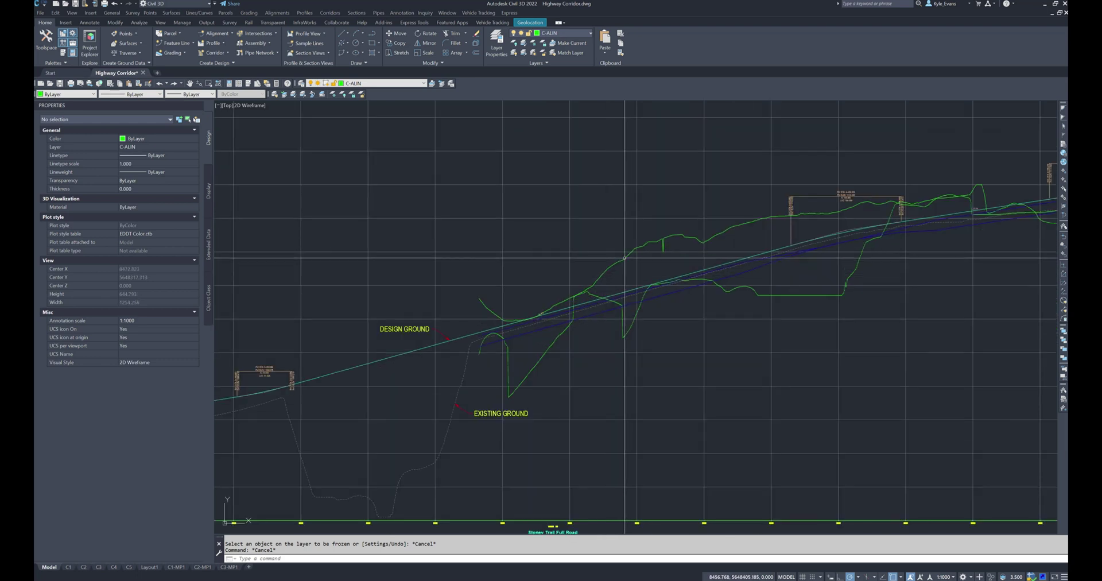
pyautogui.click(625, 258)
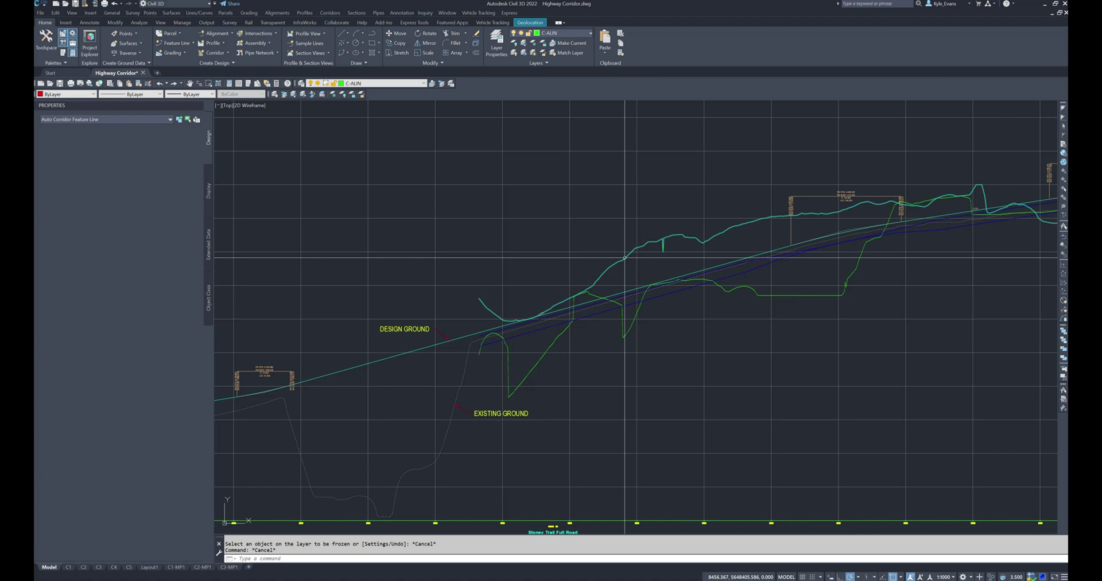
pyautogui.click(625, 257)
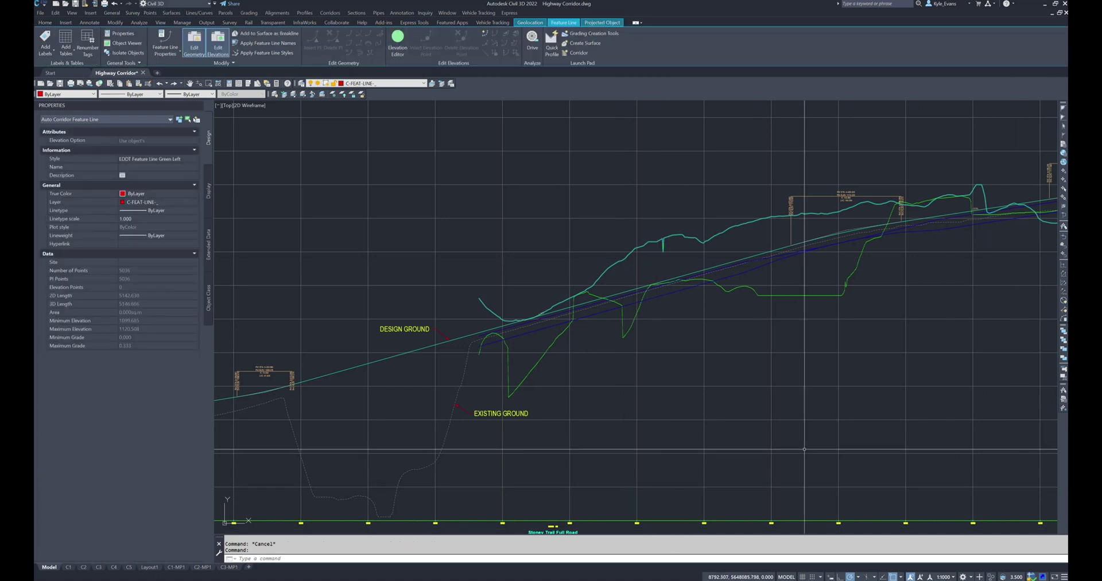
pyautogui.scroll(-1, 625, 380)
pyautogui.press('Escape')
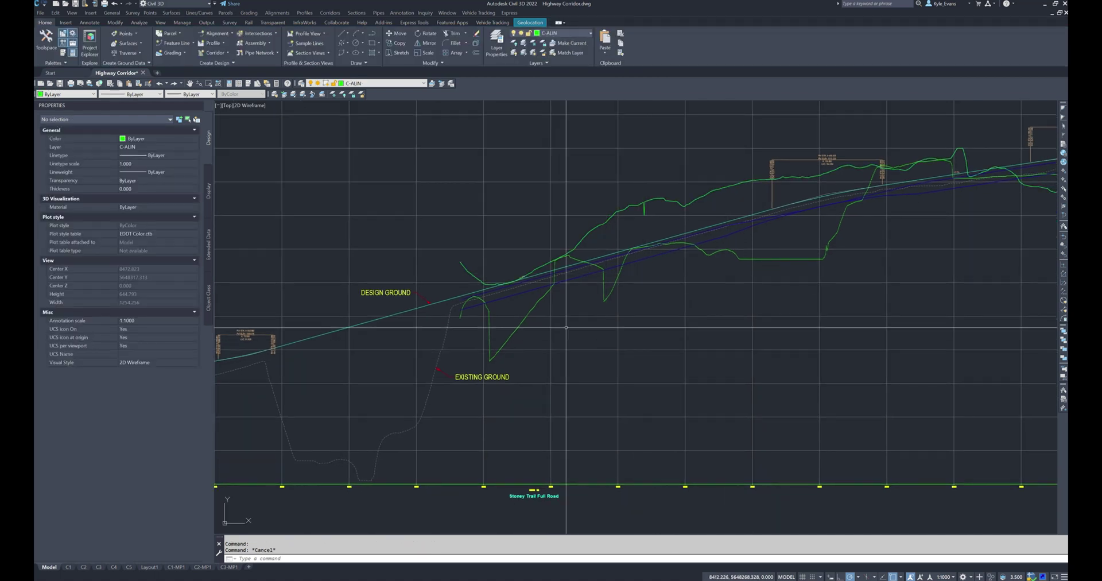
# Start projecting objects to the Stoney Trail Full Road profile view and pick the magenta extracted feature line near Section 21 in plan
pyautogui.scroll(-3, 678, 321)
pyautogui.scroll(2, 671, 336)
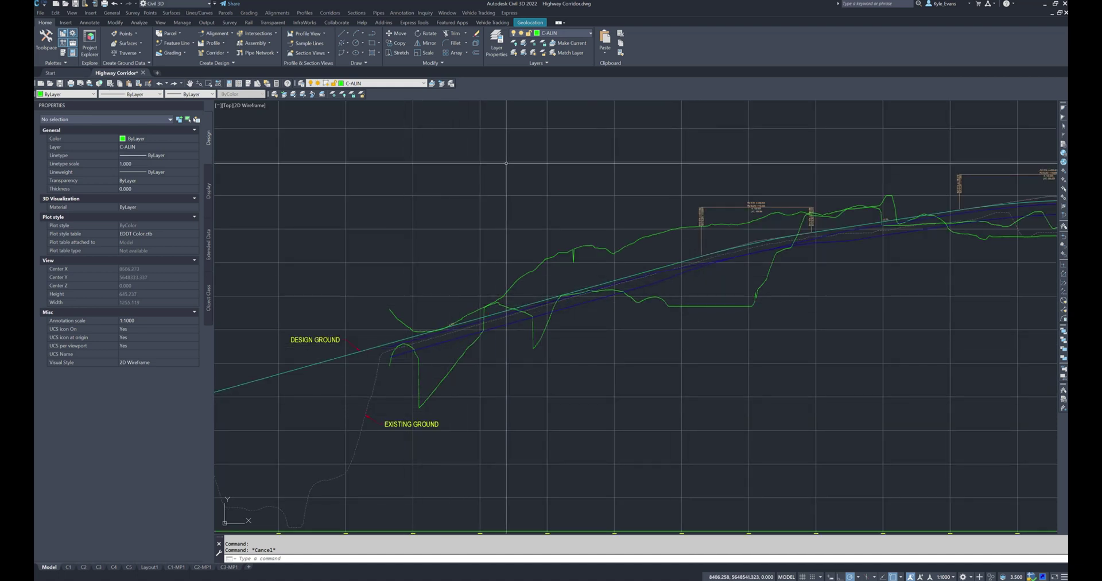
pyautogui.click(479, 181)
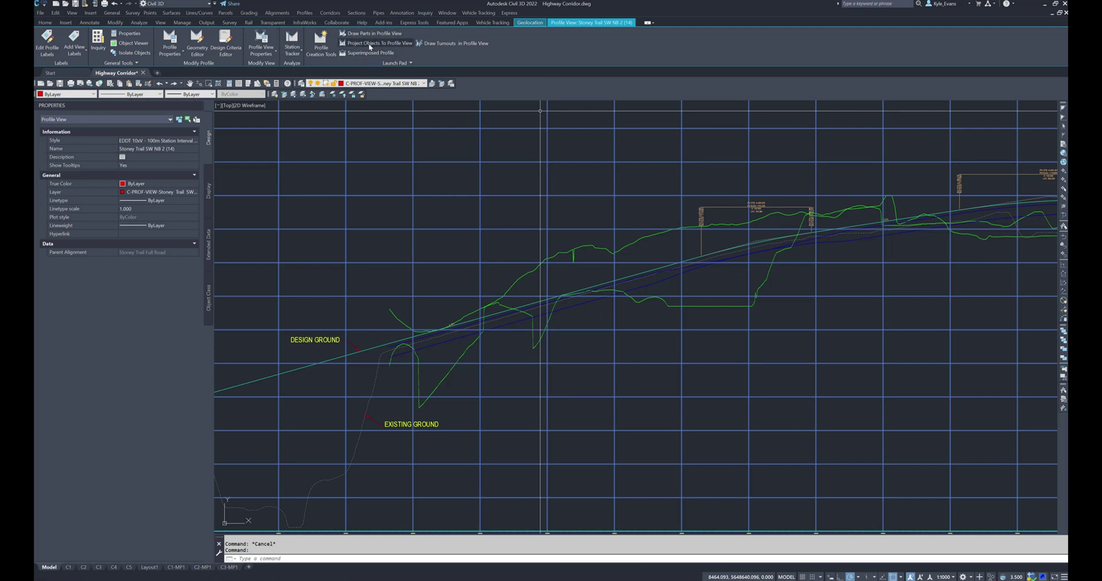
pyautogui.press('Escape')
pyautogui.scroll(-12, 540, 111)
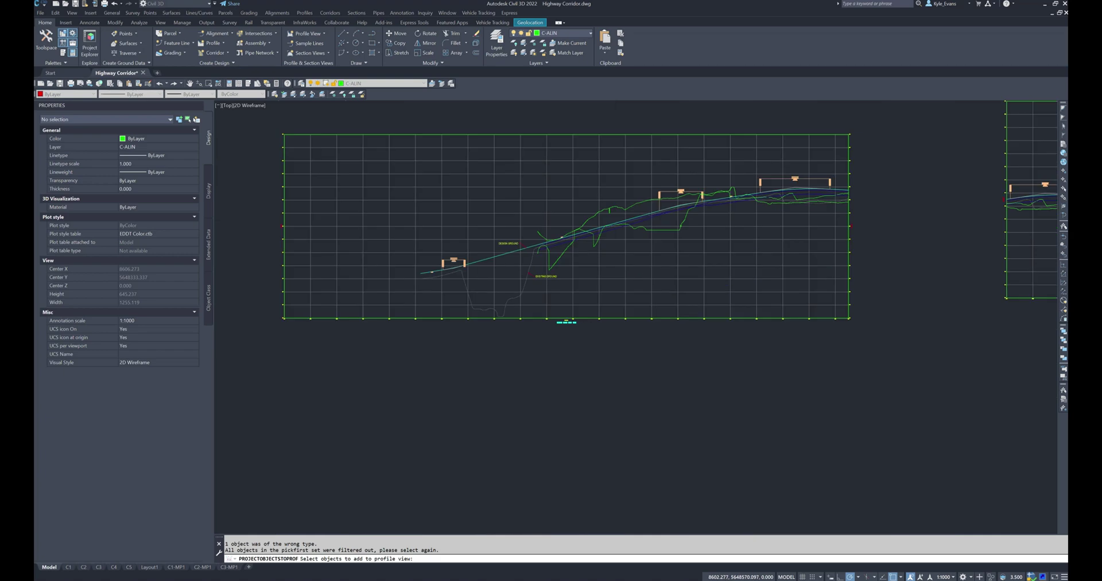
pyautogui.scroll(18, 439, 321)
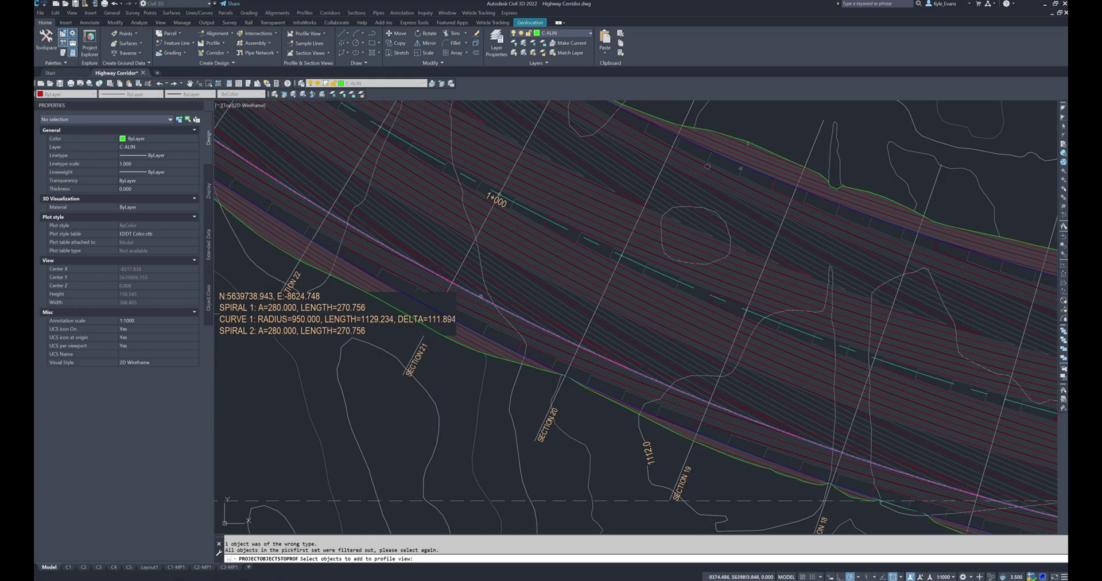
pyautogui.click(470, 283)
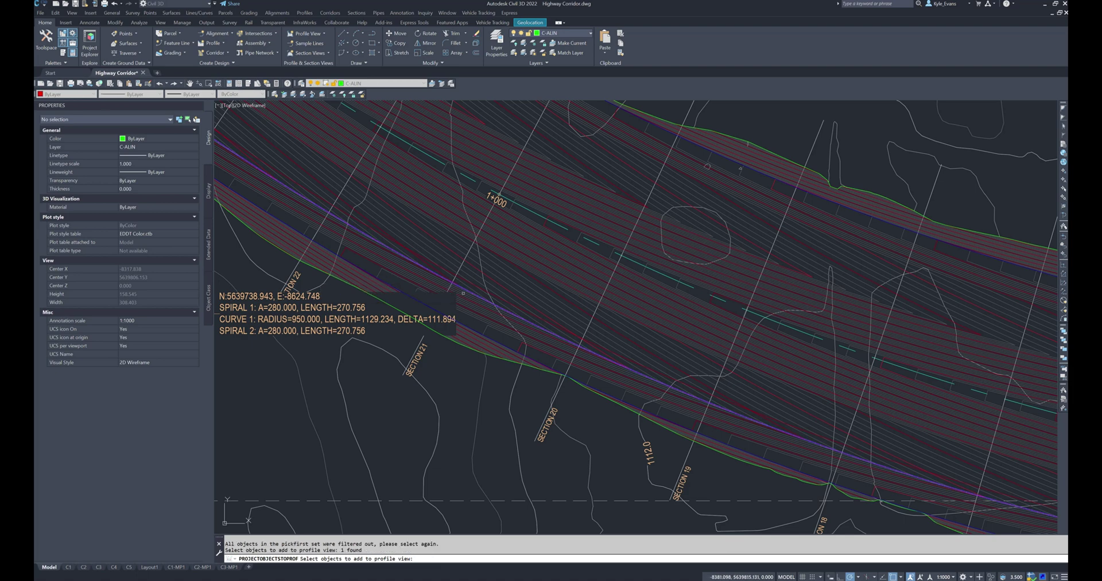
pyautogui.scroll(-8, 456, 273)
pyautogui.press('Return')
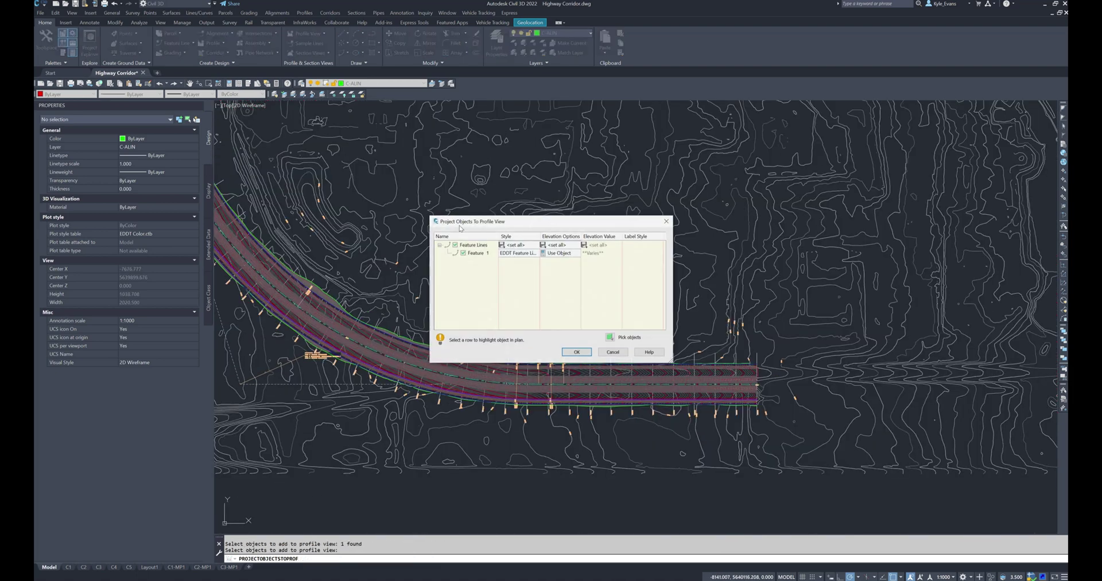
# Project the picked feature line with the EDDT Feature Line Magenta style and the Use Object elevation option
pyautogui.moveTo(483, 221); pyautogui.dragTo(415, 178)
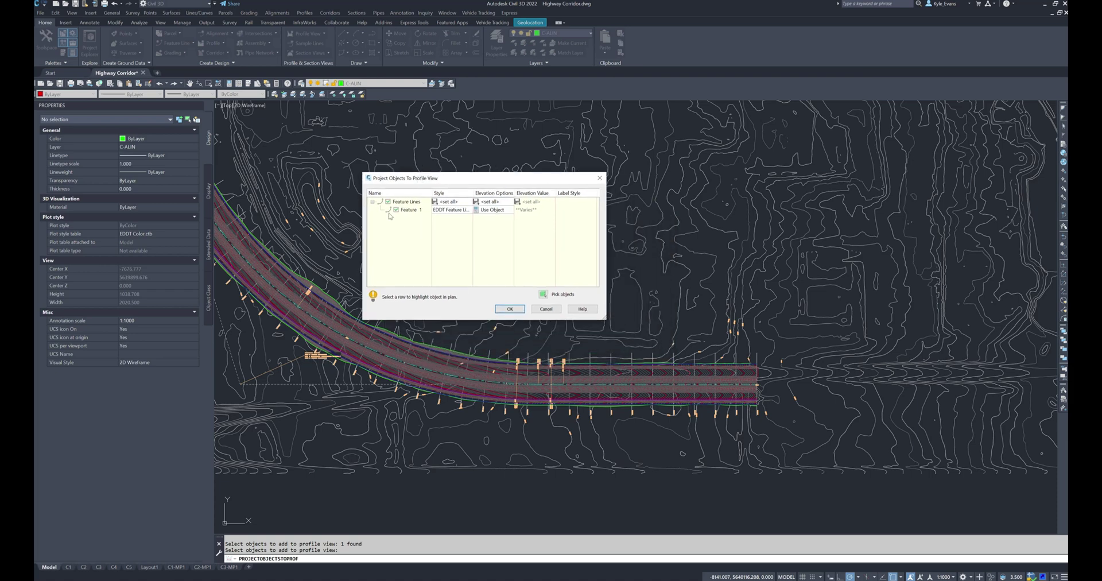
pyautogui.click(409, 210)
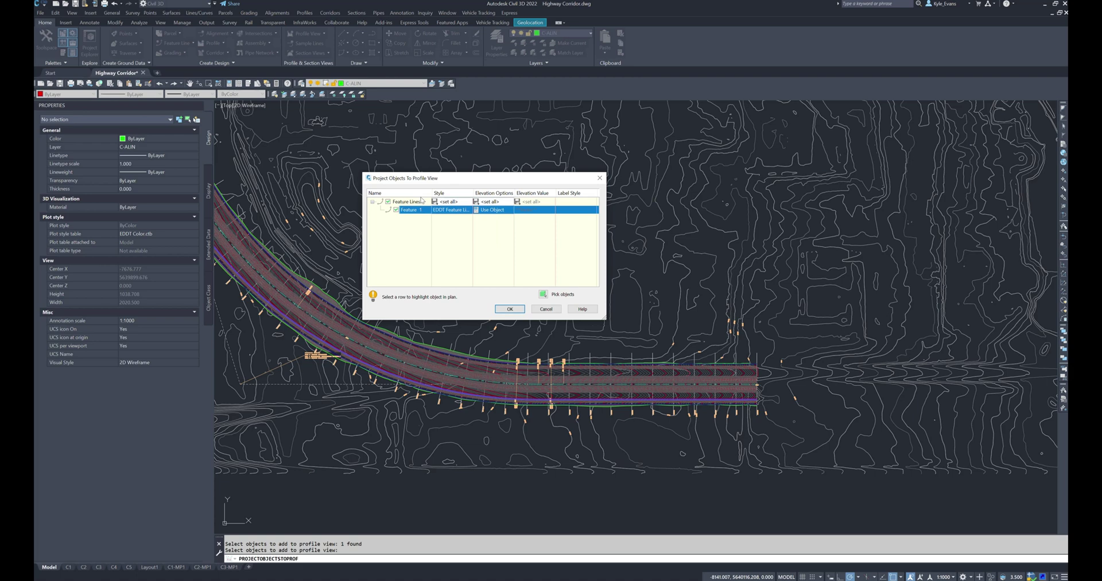
pyautogui.moveTo(604, 315); pyautogui.dragTo(732, 324)
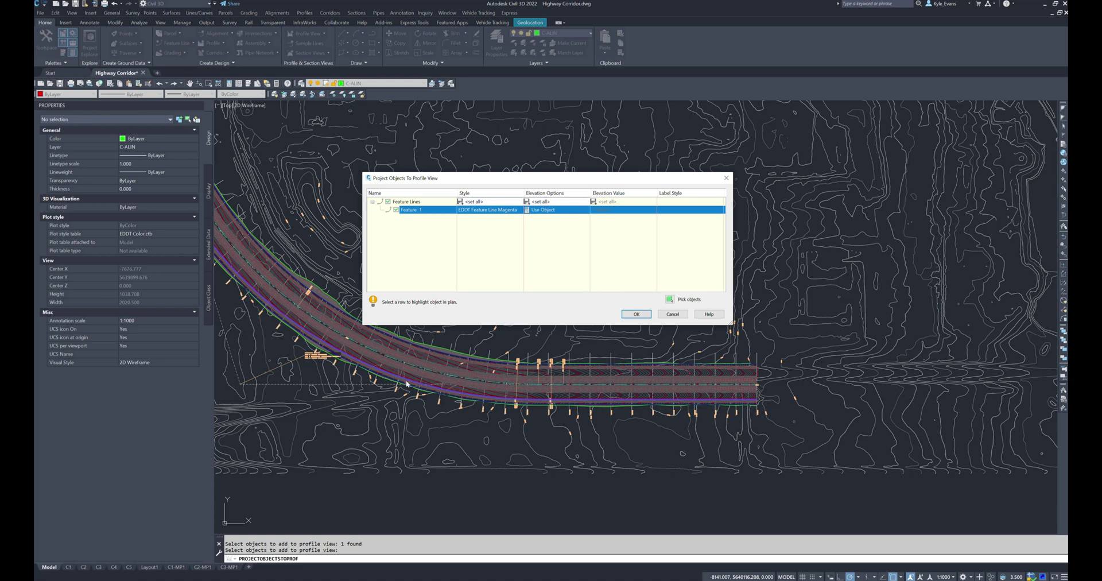
pyautogui.click(640, 315)
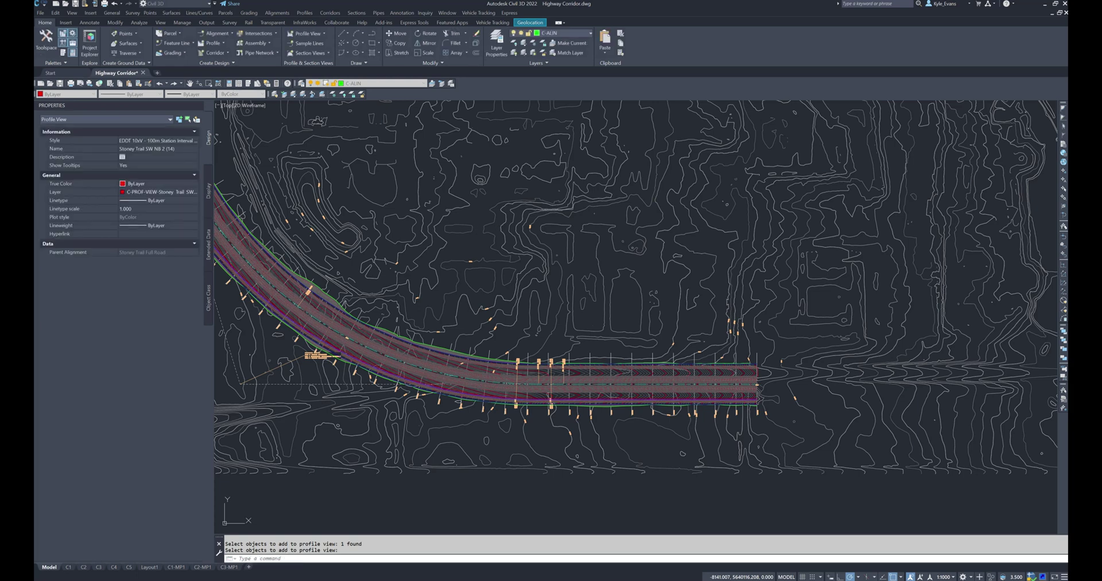
# Examine the projected magenta feature line against the design ground profile along the Stoney Trail Full Road profile view
pyautogui.scroll(-10, 917, 131)
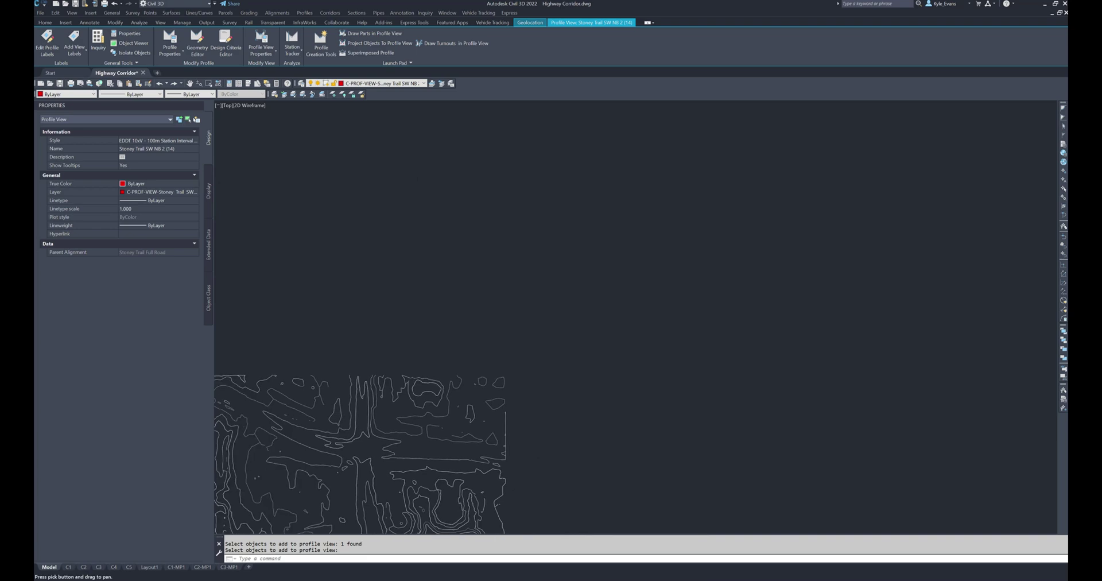
pyautogui.moveTo(706, 115)
pyautogui.mouseDown(button='middle')
pyautogui.moveTo(612, 314)
pyautogui.moveTo(665, 201)
pyautogui.moveTo(731, 251)
pyautogui.moveTo(919, 301)
pyautogui.mouseUp(button='middle')
pyautogui.scroll(10, 919, 300)
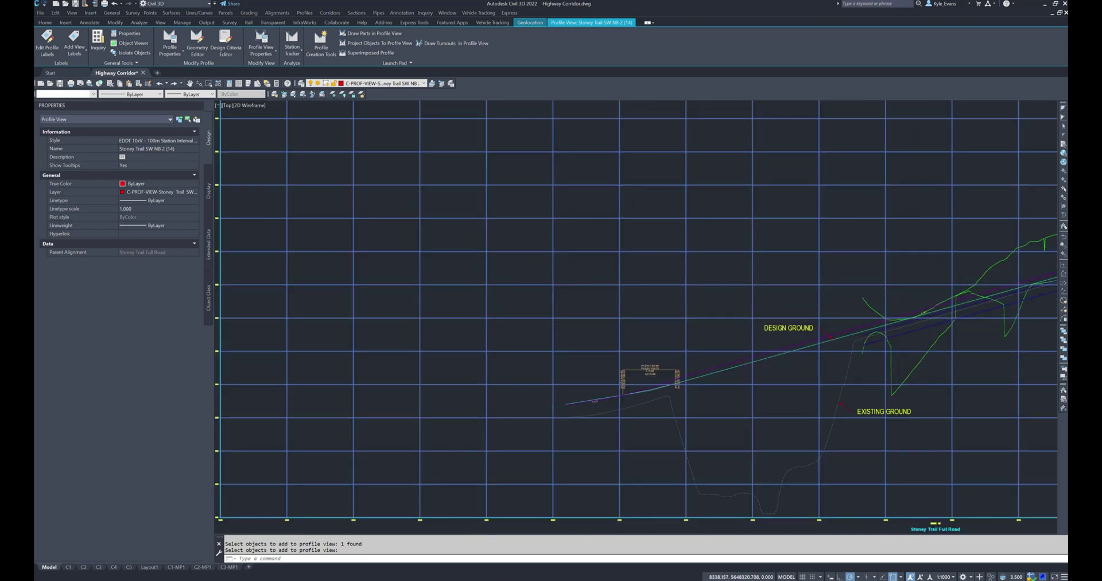
pyautogui.moveTo(776, 281); pyautogui.dragTo(595, 321, button='middle')
pyautogui.press('Escape')
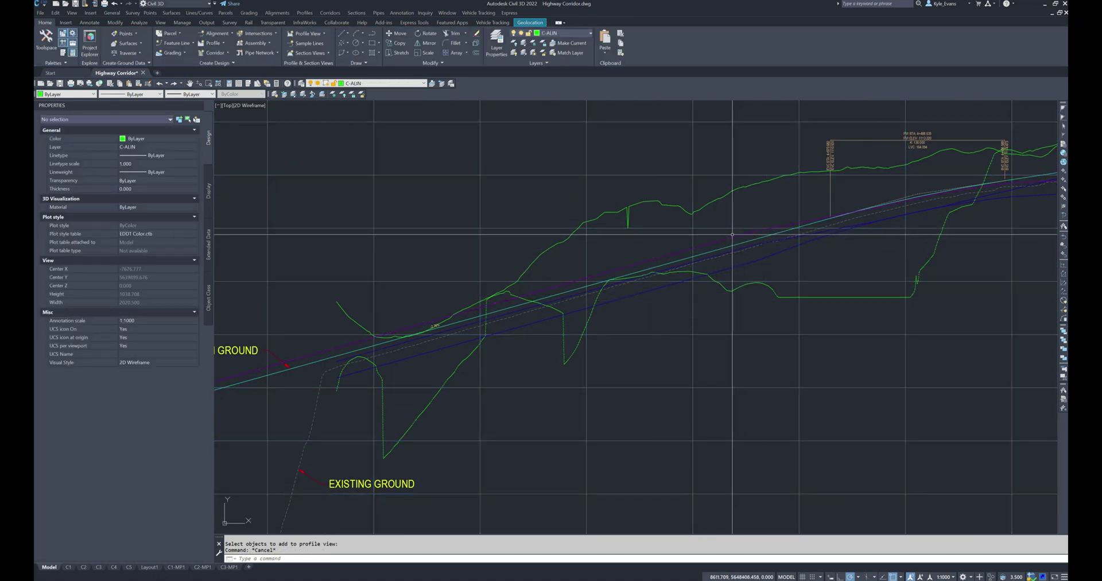
pyautogui.scroll(4, 733, 235)
pyautogui.moveTo(447, 332); pyautogui.dragTo(750, 275, button='middle')
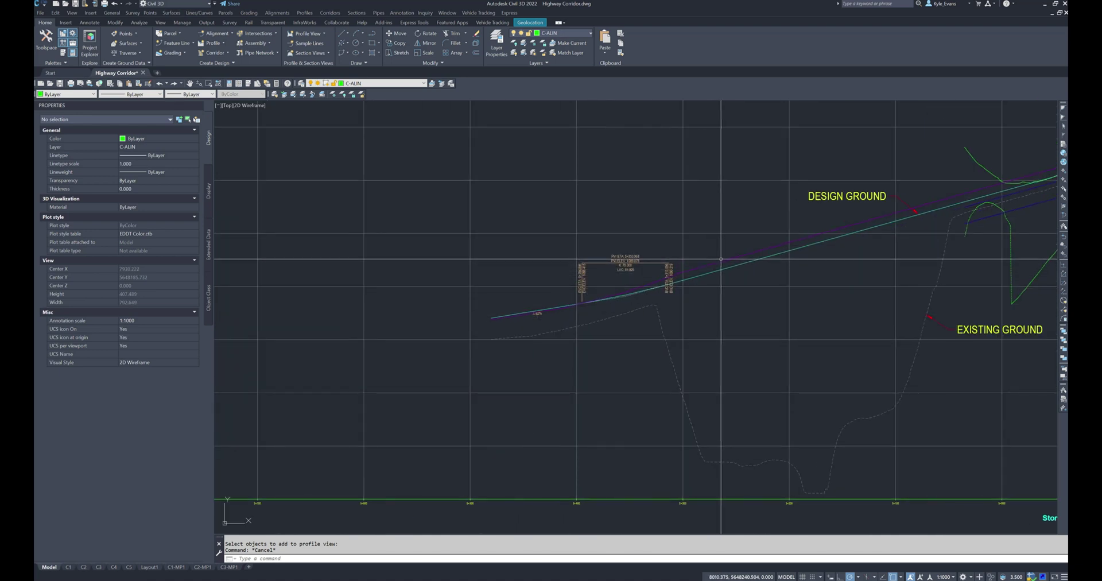
pyautogui.scroll(6, 576, 301)
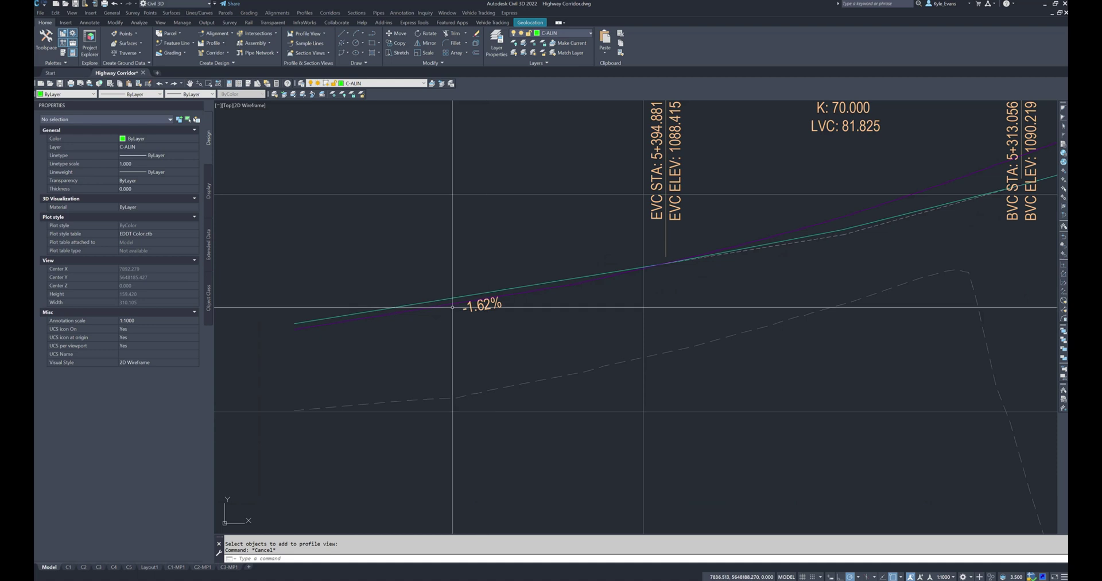
pyautogui.scroll(-6, 404, 310)
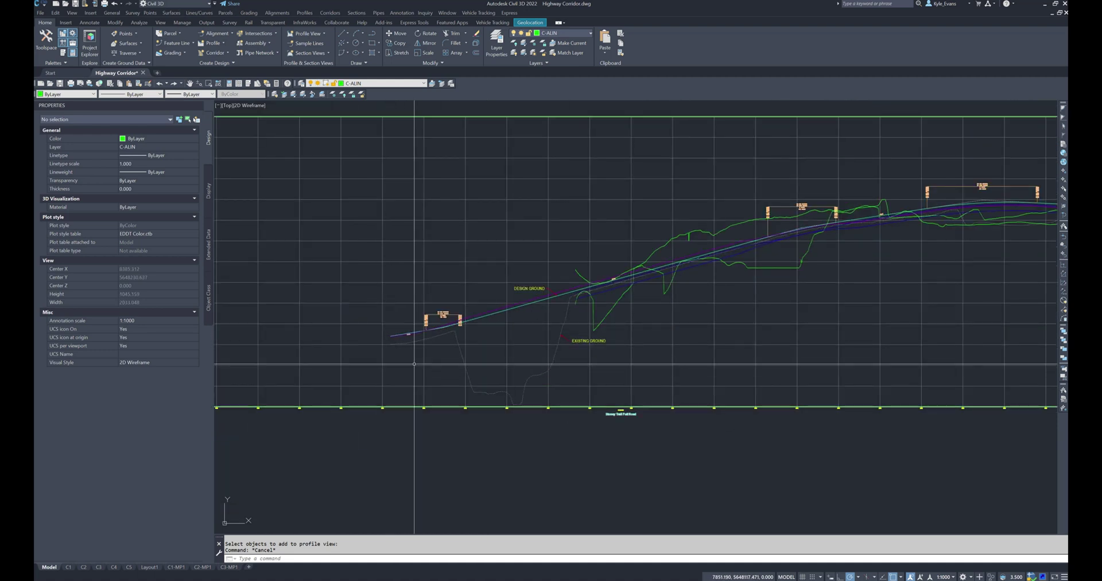
pyautogui.scroll(3, 526, 316)
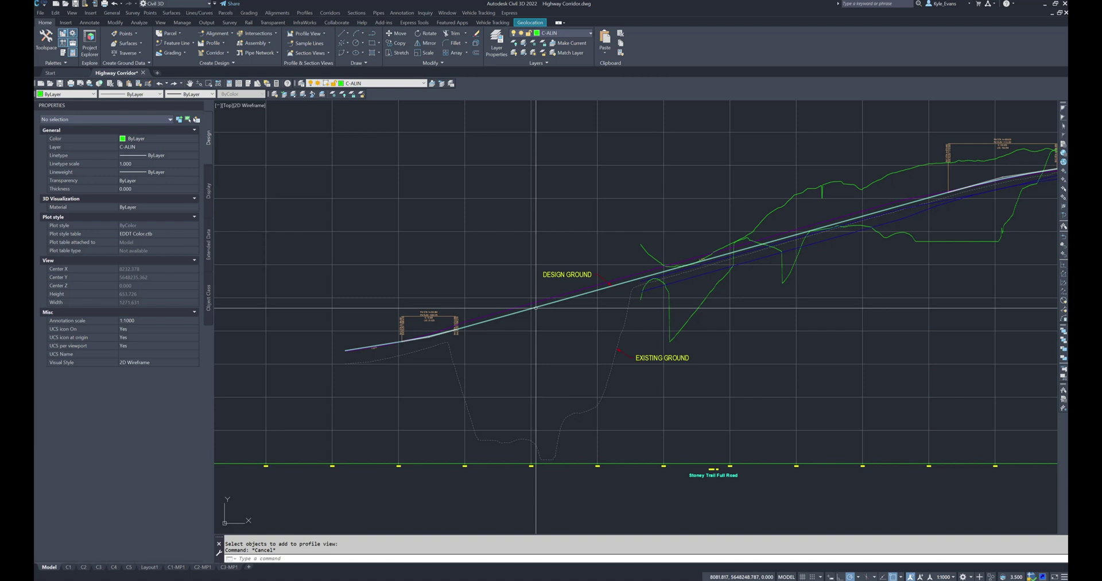
# Return to the corridor plan, close the Properties palette and thaw the layer of the Stoney Trail SW NB 2 corridor
pyautogui.scroll(-8, 535, 308)
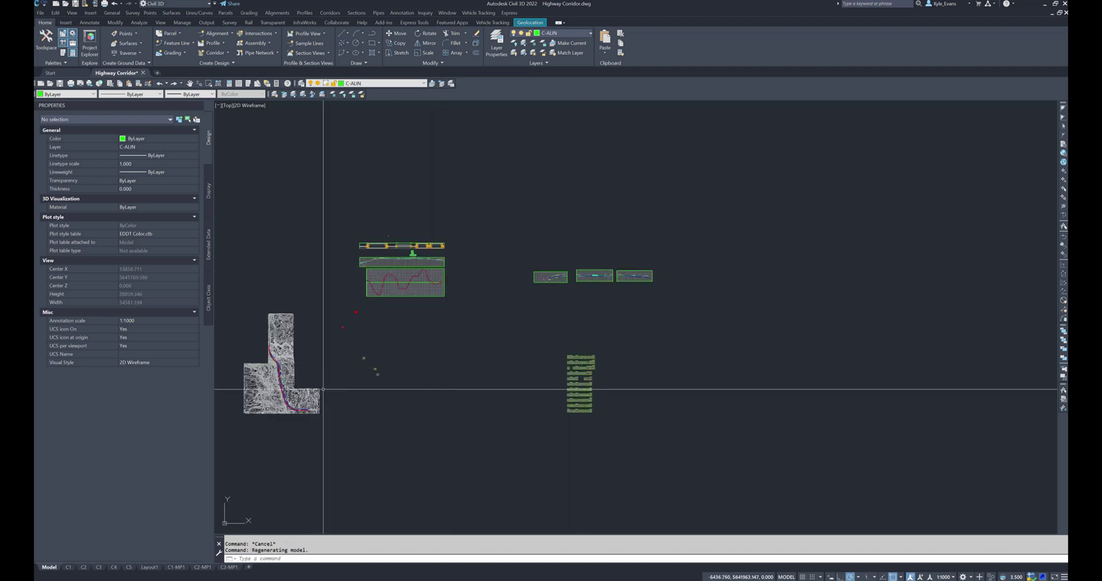
pyautogui.moveTo(319, 374); pyautogui.dragTo(512, 407, button='middle')
pyautogui.scroll(20, 500, 403)
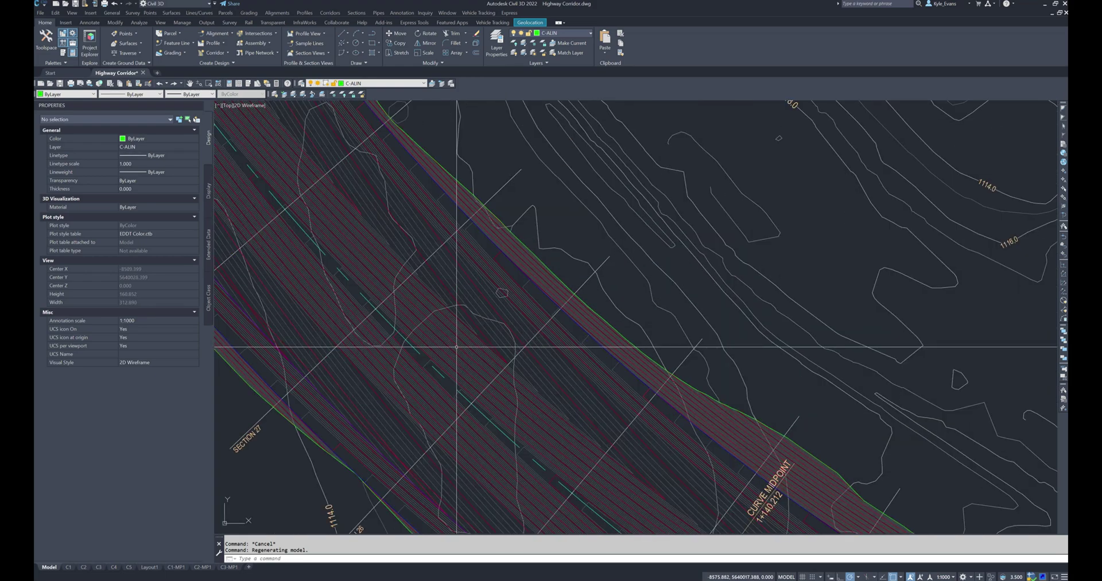
pyautogui.scroll(-4, 461, 372)
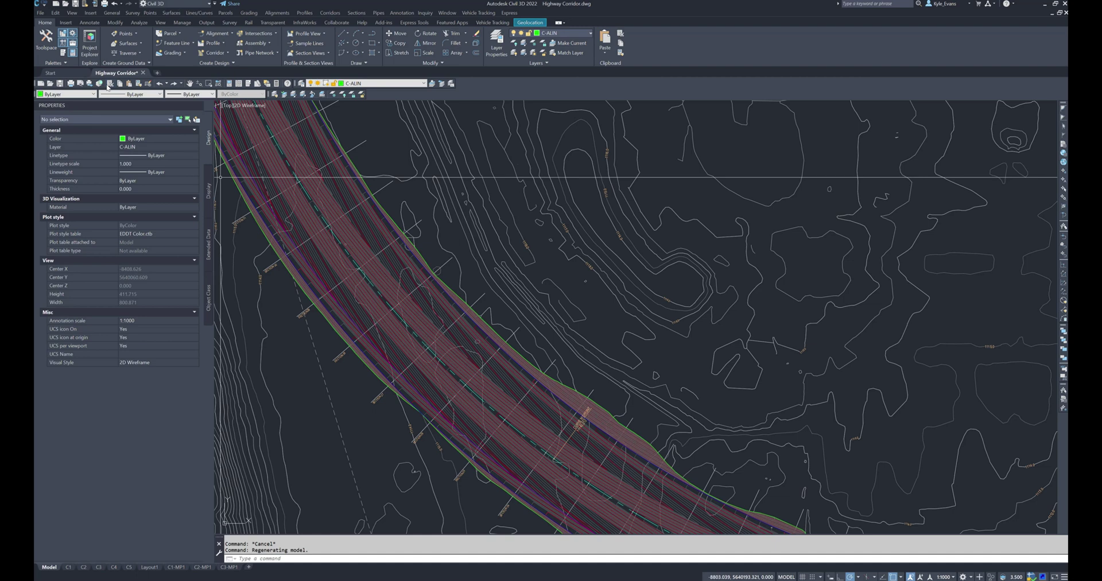
pyautogui.moveTo(218, 218); pyautogui.dragTo(338, 236, button='middle')
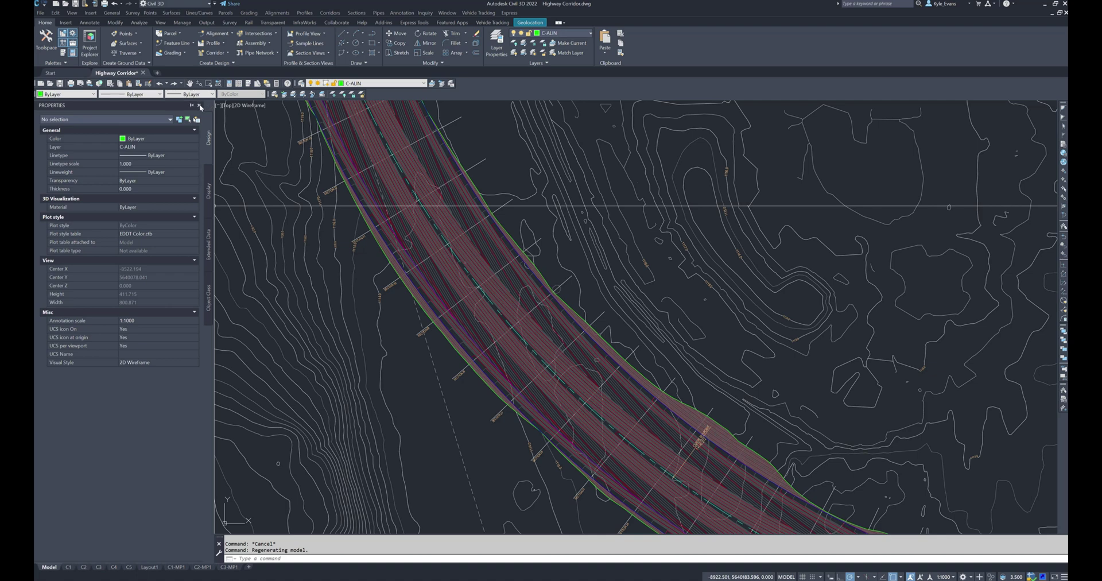
pyautogui.click(200, 105)
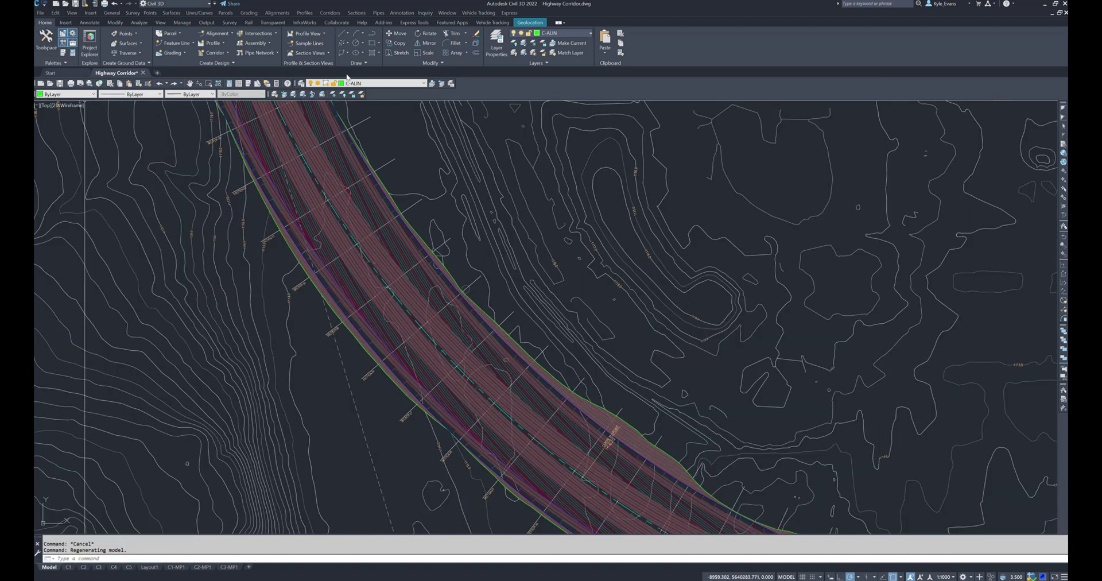
pyautogui.click(367, 83)
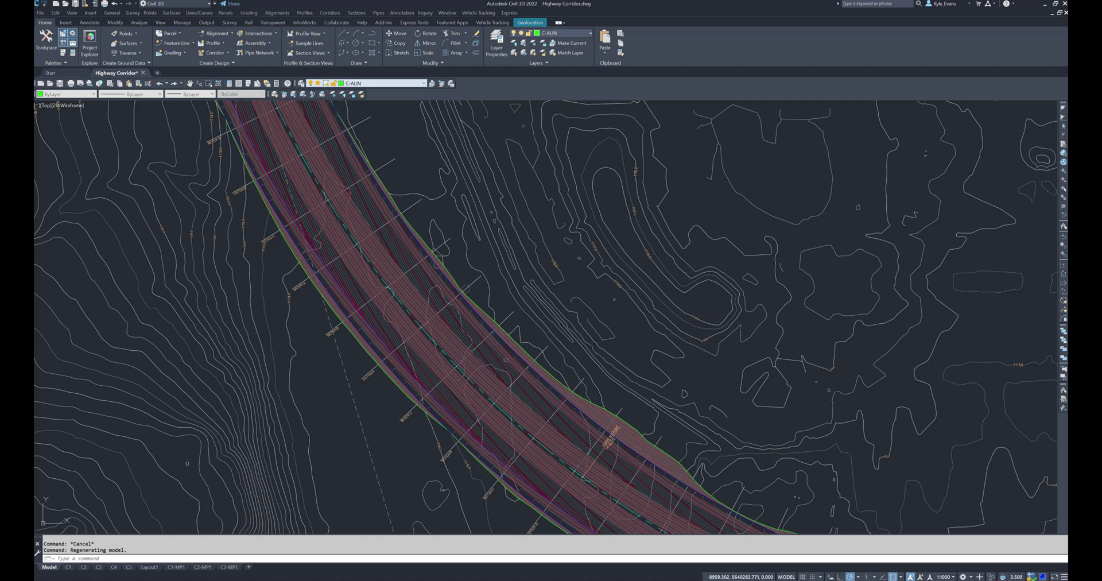
pyautogui.scroll(1, 422, 274)
pyautogui.moveTo(423, 273); pyautogui.dragTo(497, 233, button='middle')
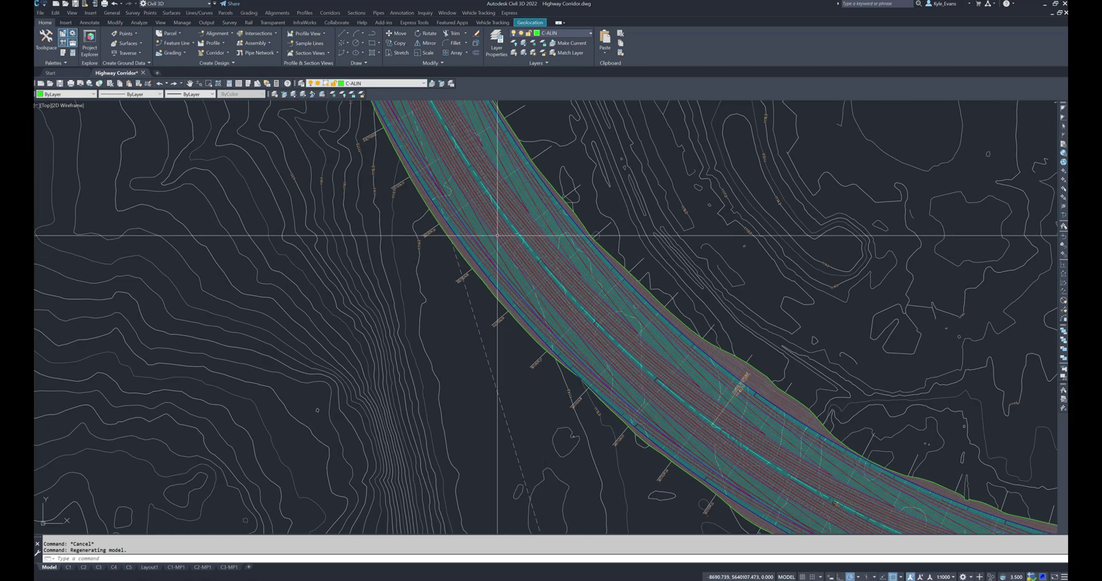
pyautogui.scroll(3, 497, 232)
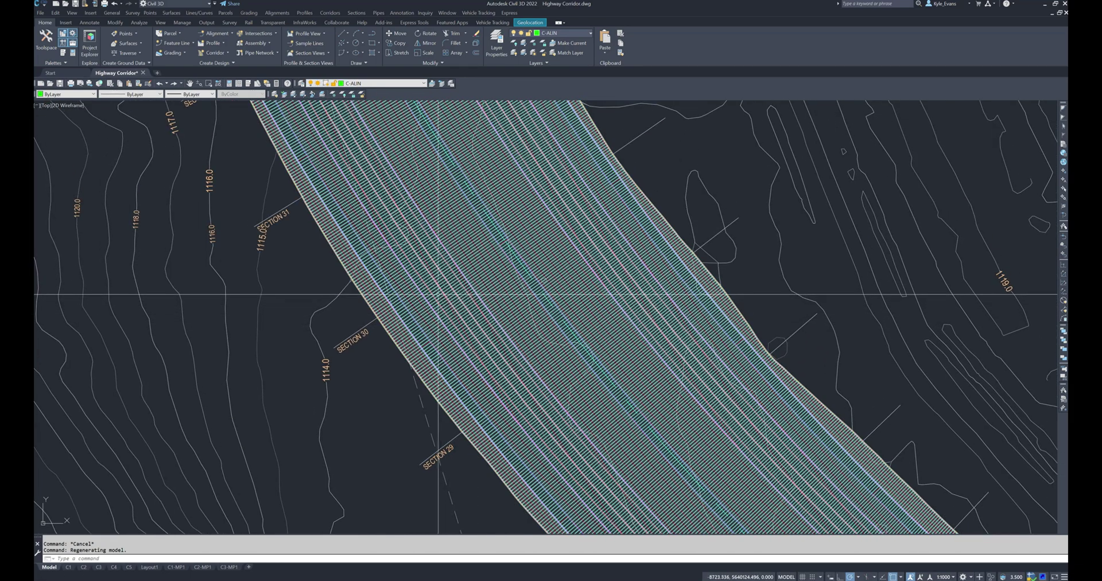
# Select the Stoney Trail SW NB 2 corridor instead of its surface and open its corridor style for editing
pyautogui.click(439, 294)
pyautogui.scroll(2, 442, 309)
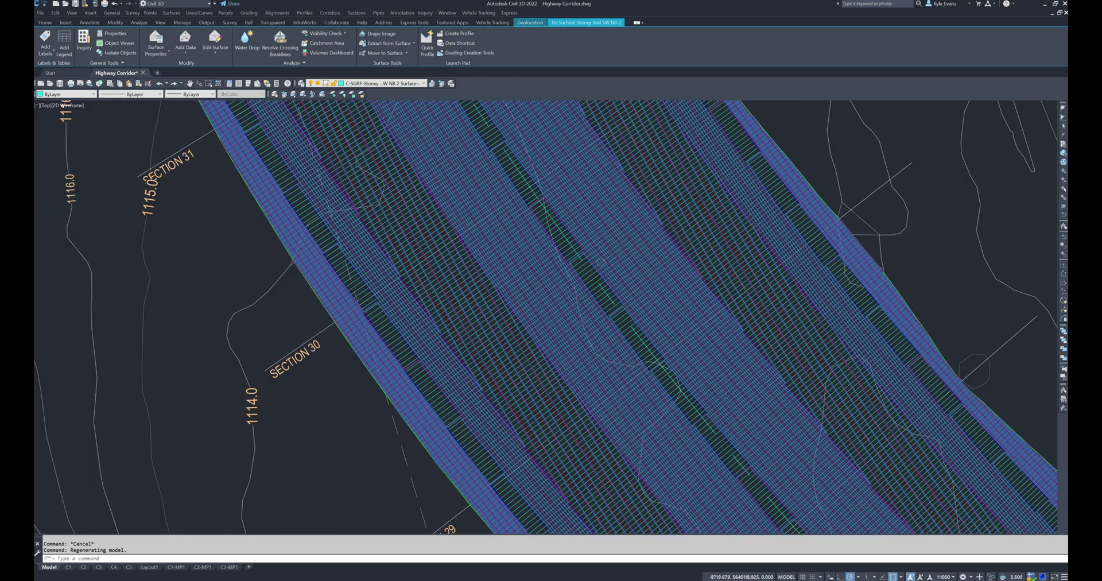
pyautogui.scroll(3, 431, 290)
pyautogui.press('Escape')
pyautogui.click(430, 263)
pyautogui.rightClick(432, 266)
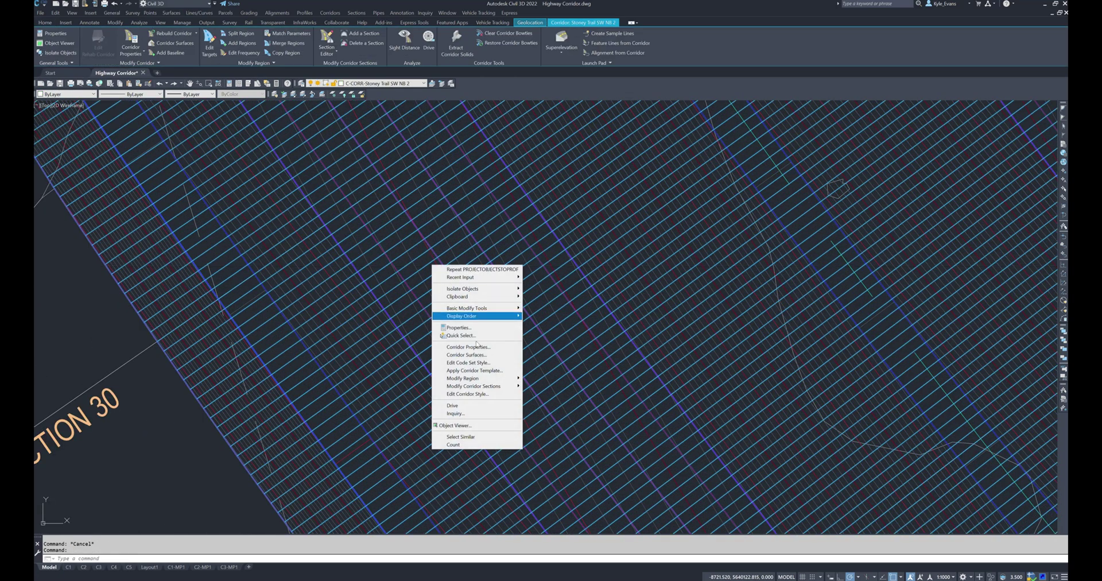
pyautogui.click(470, 394)
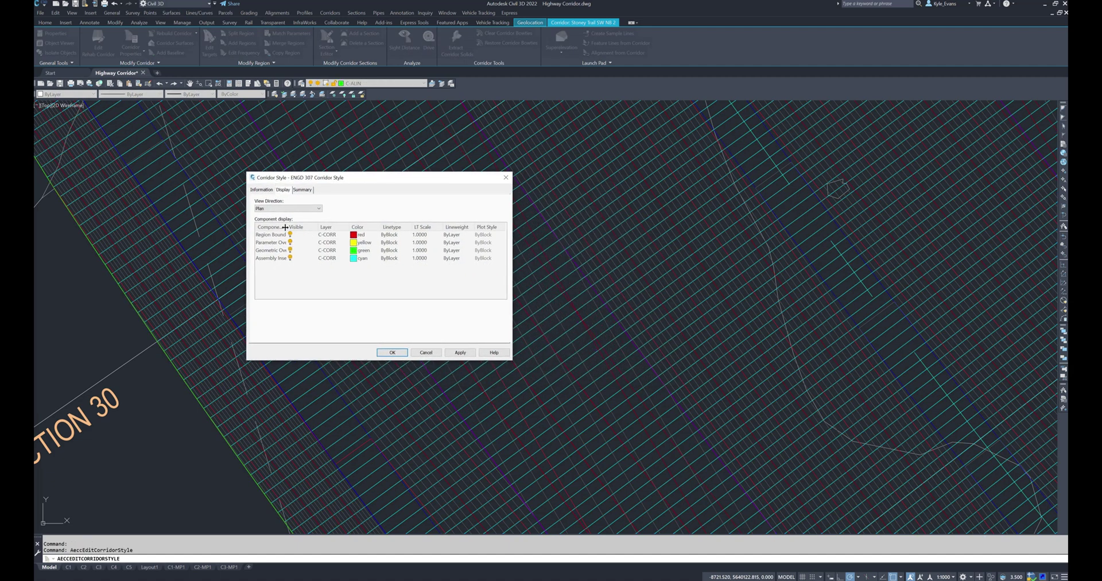
# Turn off assembly insertion stations in the ENGD 307 Corridor Style's plan display, keeping region boundaries and both override station types visible
pyautogui.moveTo(285, 227); pyautogui.dragTo(328, 224)
pyautogui.click(333, 235)
pyautogui.click(334, 243)
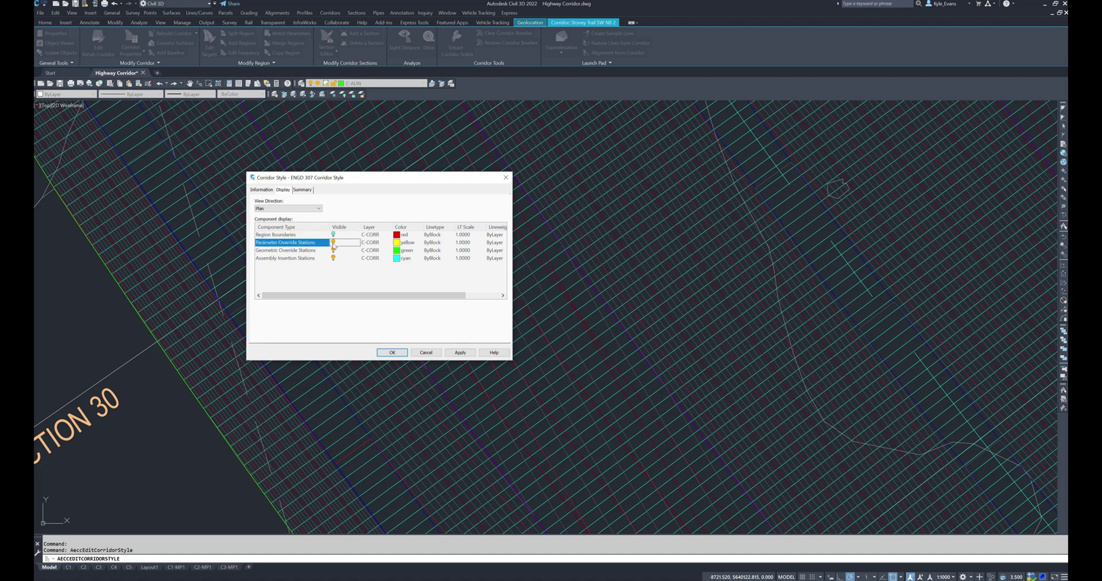
pyautogui.click(333, 251)
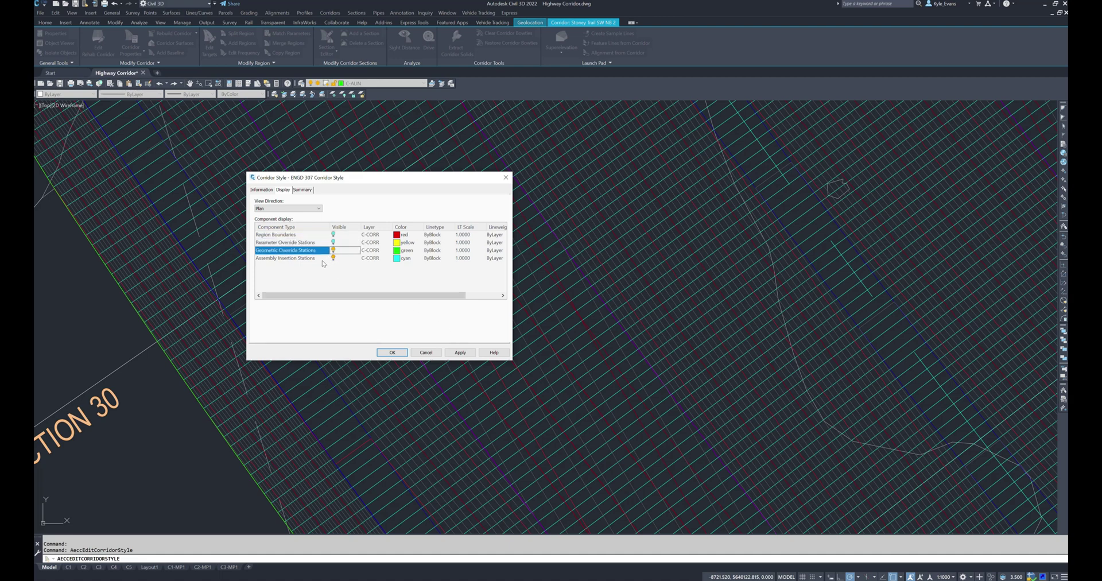
pyautogui.click(333, 258)
pyautogui.click(333, 243)
pyautogui.click(333, 235)
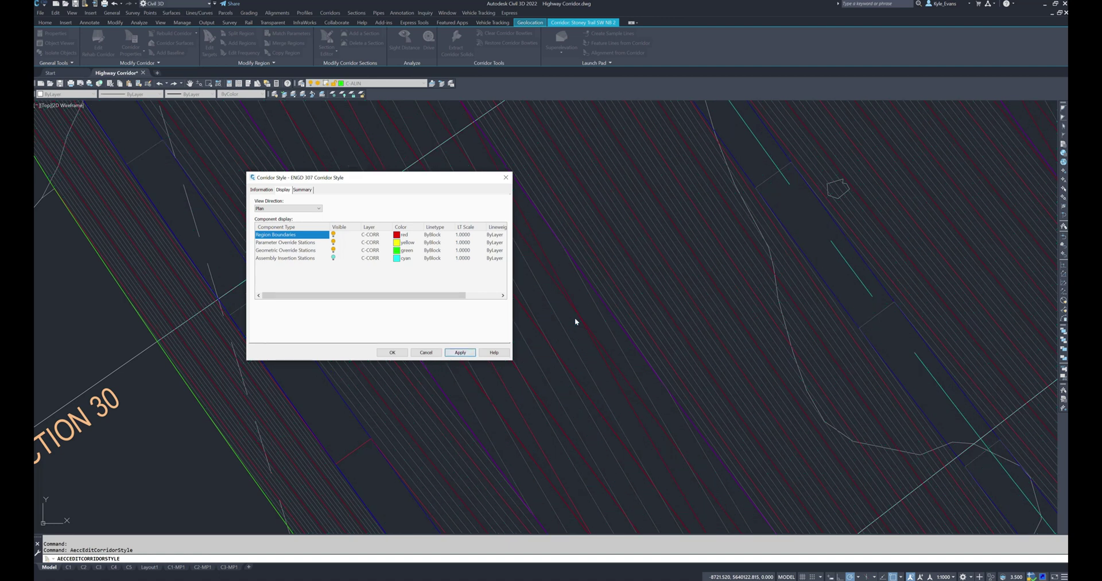
pyautogui.click(392, 352)
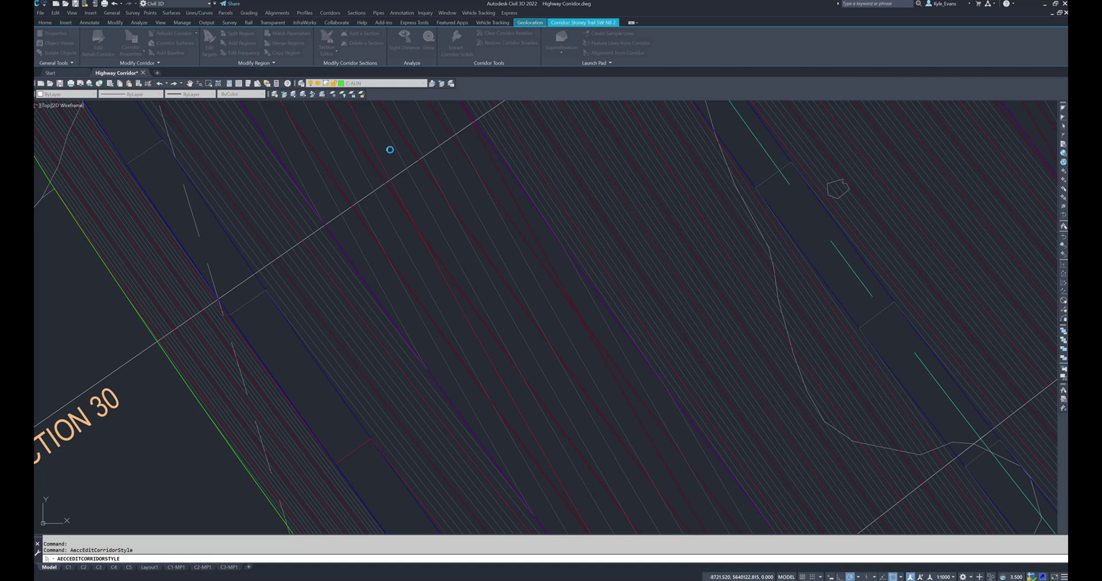
# Clear the selection and check the restyled corridor and the Stoney Trail SW NB 2 corridor surface in plan
pyautogui.rightClick(386, 203)
pyautogui.click(436, 273)
pyautogui.click(544, 275)
pyautogui.press('Escape')
pyautogui.press('Escape')
pyautogui.scroll(-8, 550, 312)
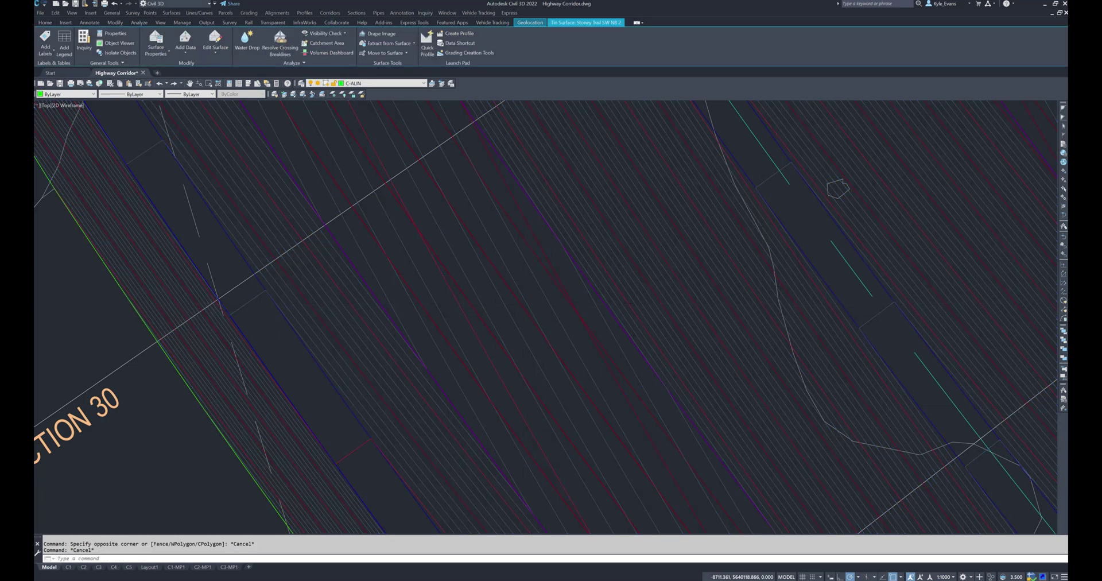
pyautogui.moveTo(450, 209); pyautogui.dragTo(481, 330, button='middle')
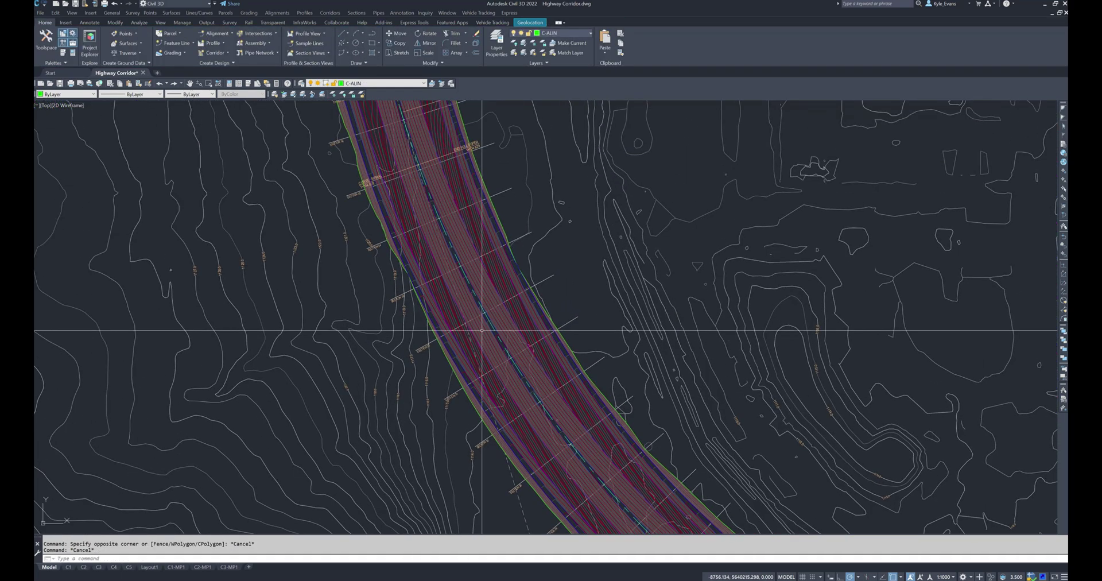
pyautogui.moveTo(482, 331)
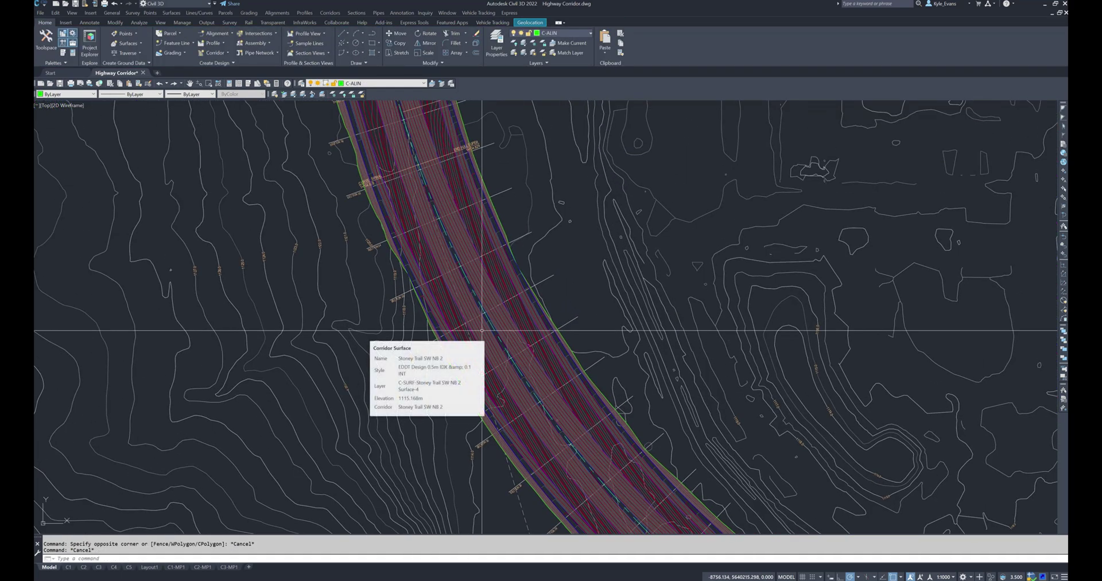
# Freeze the corridor, existing ground and Existing with Design surface layers in the plan near station 0+000
pyautogui.moveTo(919, 516); pyautogui.dragTo(614, 305, button='middle')
pyautogui.moveTo(968, 523)
pyautogui.mouseDown(button='middle')
pyautogui.moveTo(641, 333)
pyautogui.moveTo(200, 250)
pyautogui.mouseUp(button='middle')
pyautogui.scroll(3, 688, 310)
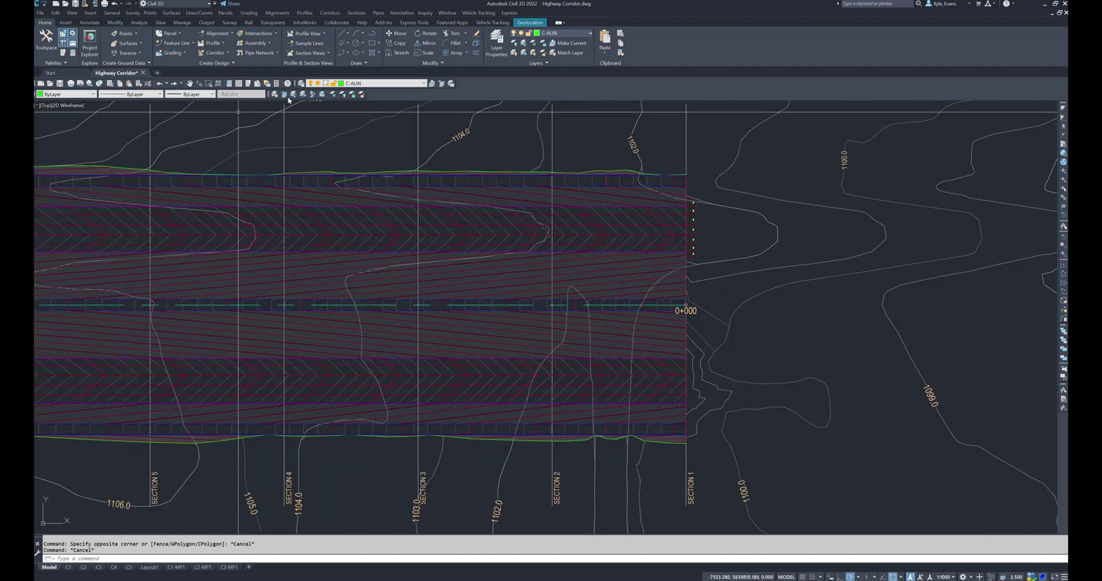
pyautogui.click(331, 94)
pyautogui.click(555, 213)
pyautogui.click(646, 291)
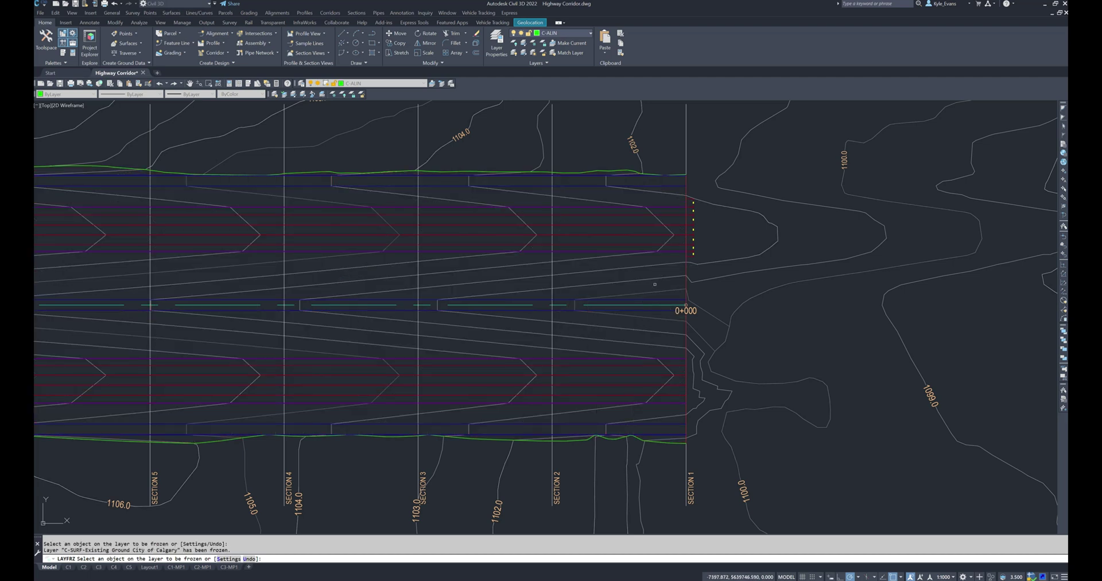
pyautogui.click(667, 332)
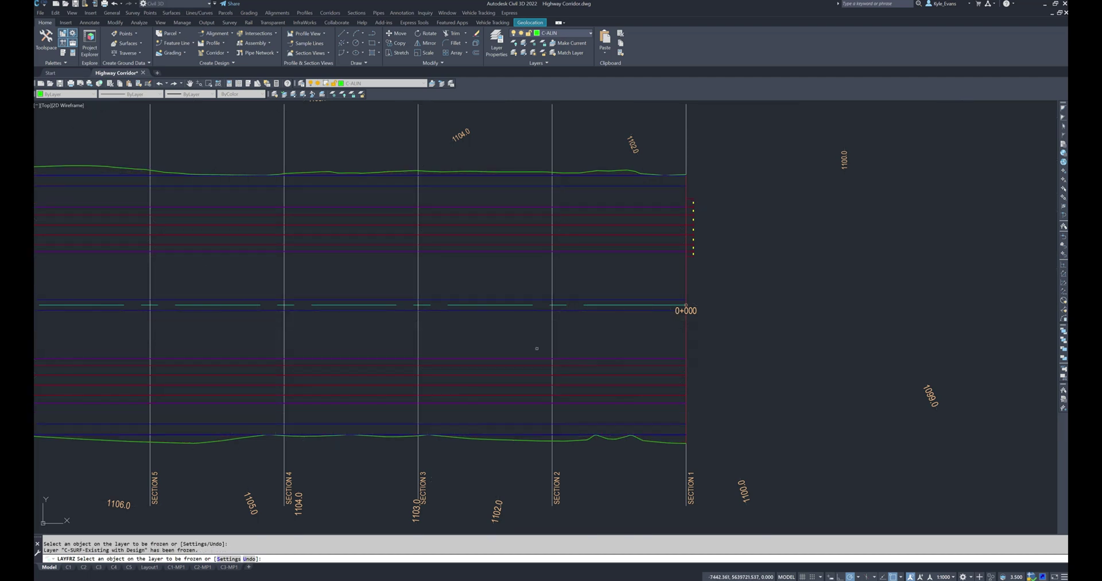
# Freeze the sample line label layer and the existing ground contour label layer, and end the layer freeze command
pyautogui.click(550, 496)
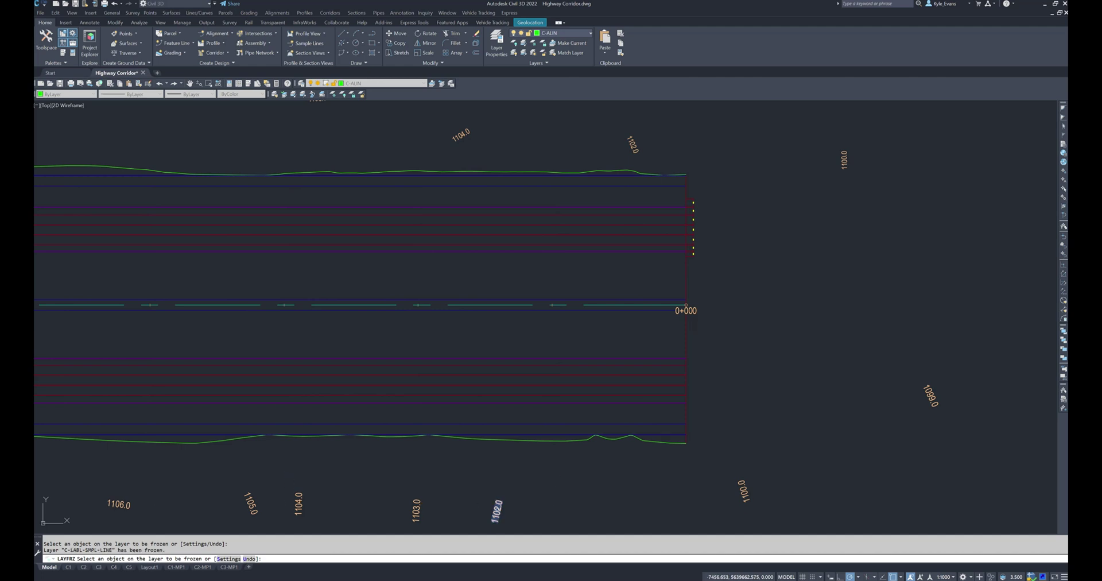
pyautogui.click(497, 510)
pyautogui.click(624, 139)
pyautogui.press('Escape')
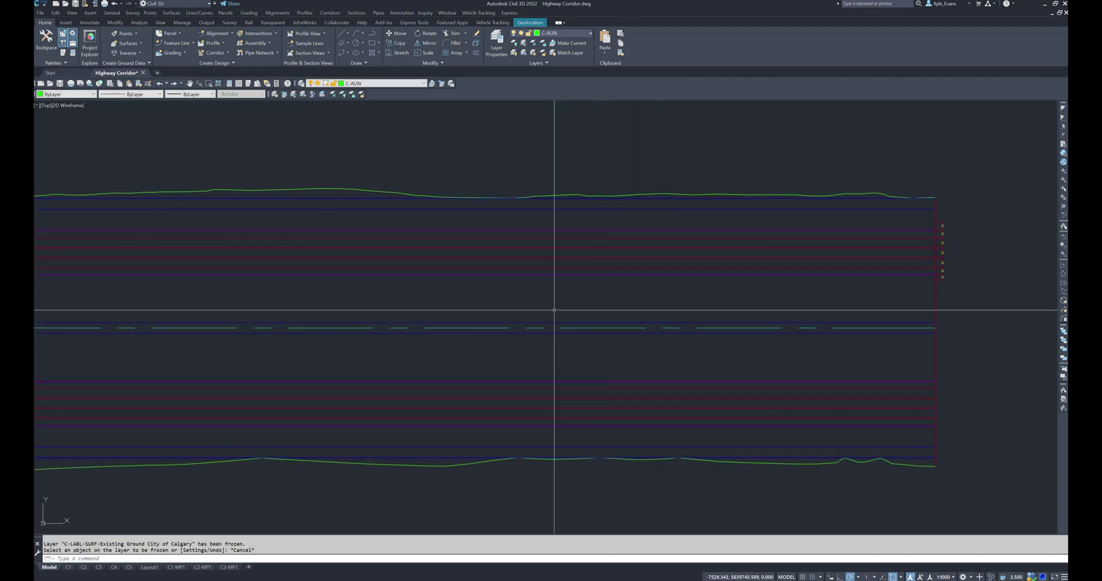
# Select the Stoney Trail SW NB 2 corridor and examine its feature lines from station 0+000 to the median near the superelevation stations
pyautogui.click(569, 321)
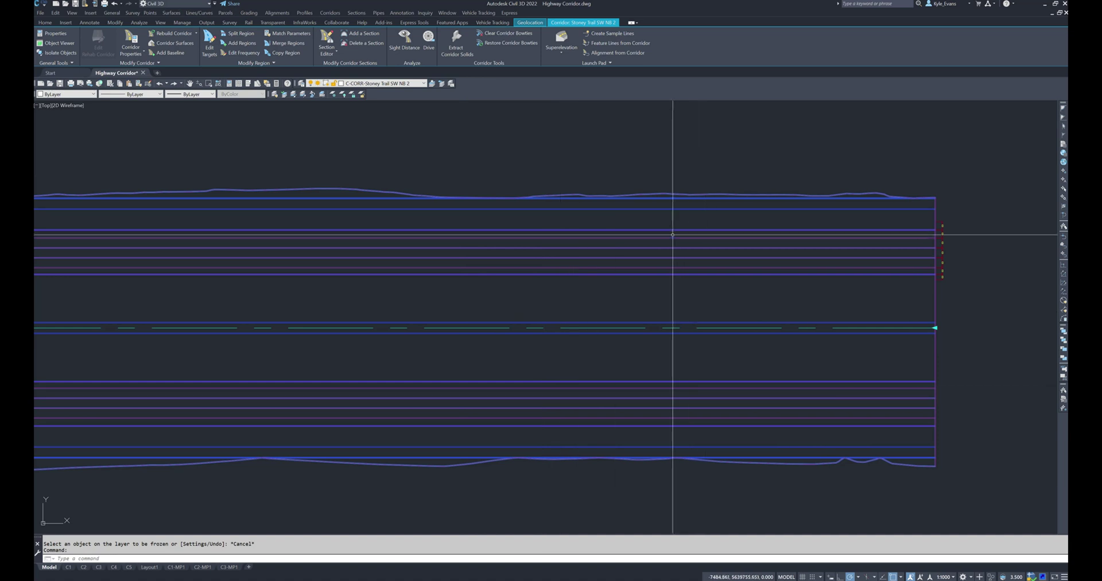
pyautogui.press('Escape')
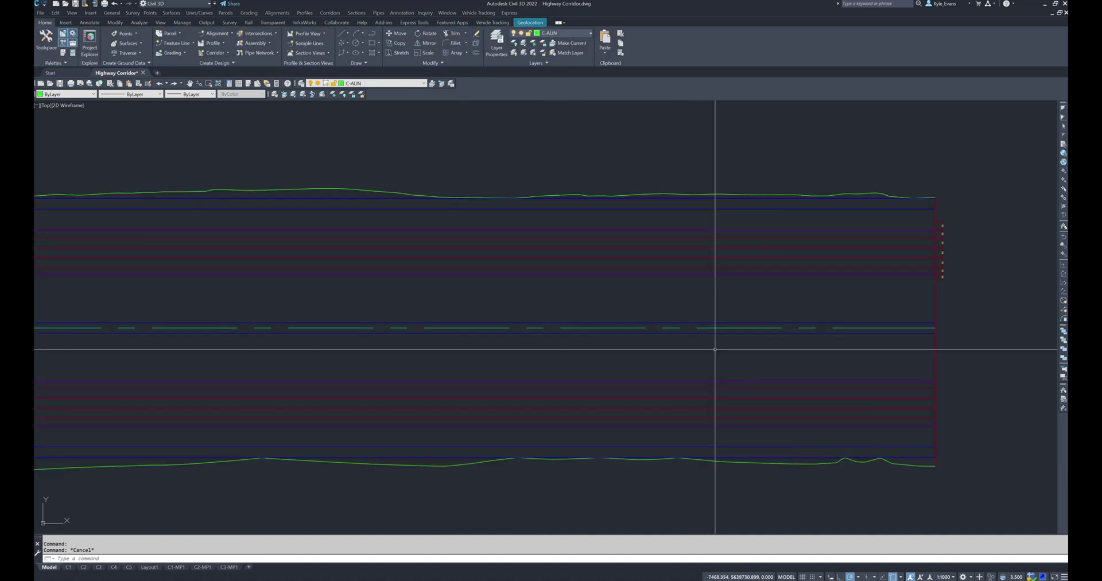
pyautogui.click(783, 246)
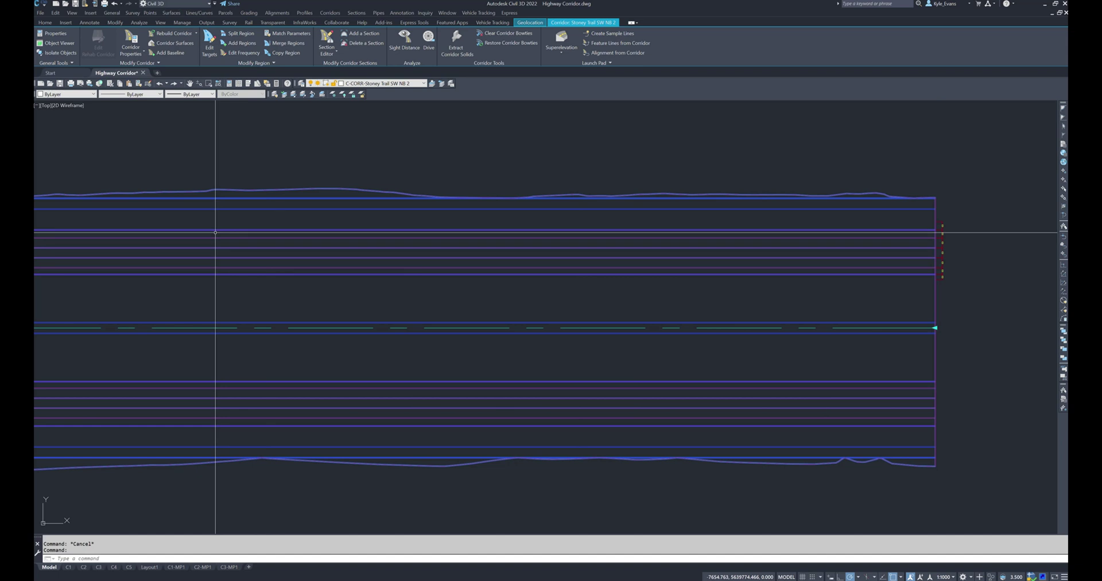
pyautogui.moveTo(160, 239); pyautogui.dragTo(476, 237, button='middle')
pyautogui.moveTo(277, 266); pyautogui.dragTo(818, 267, button='middle')
pyautogui.scroll(5, 400, 285)
pyautogui.press('Escape')
pyautogui.click(400, 305)
pyautogui.click(485, 354)
pyautogui.click(470, 322)
pyautogui.click(465, 313)
pyautogui.click(439, 328)
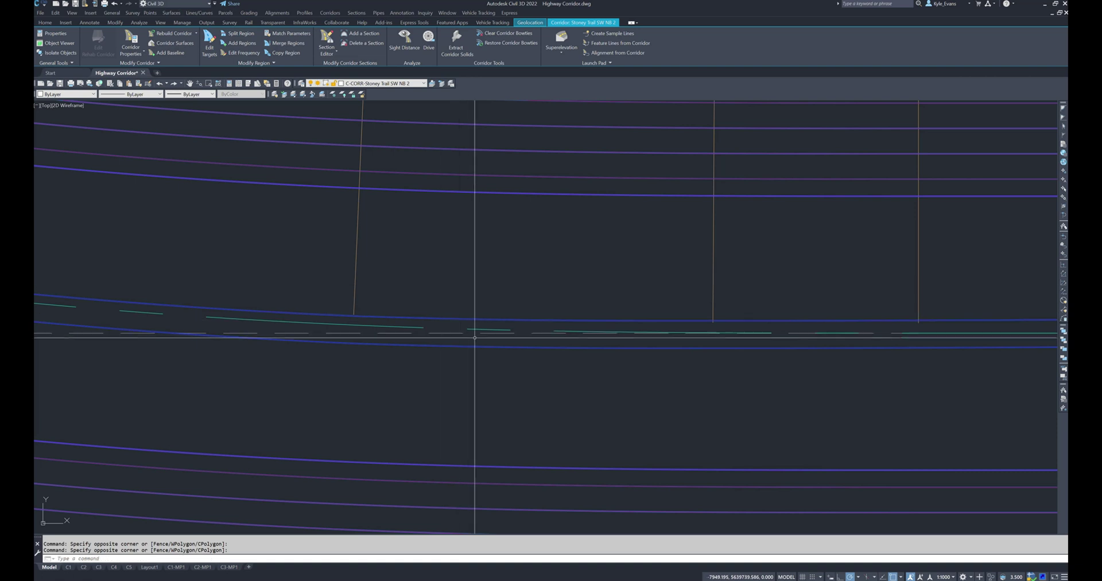
# Examine the corridor's roadway, ditch and daylight lines between the Begin Full Super and Reverse Crown stations
pyautogui.moveTo(472, 226); pyautogui.dragTo(447, 411, button='middle')
pyautogui.press('Escape')
pyautogui.click(522, 388)
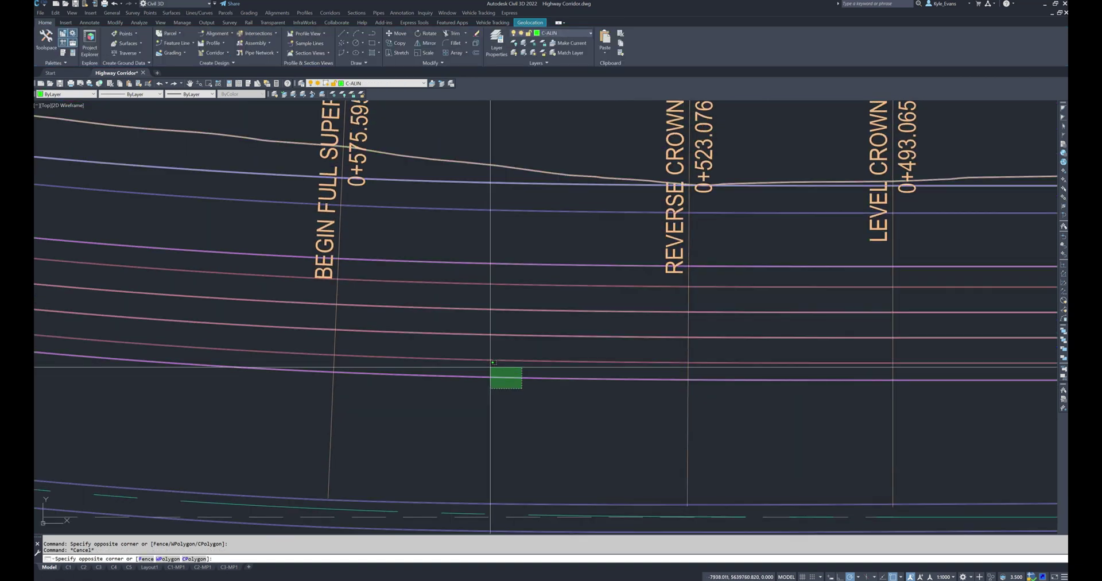
pyautogui.click(490, 367)
pyautogui.press('Escape')
pyautogui.click(510, 366)
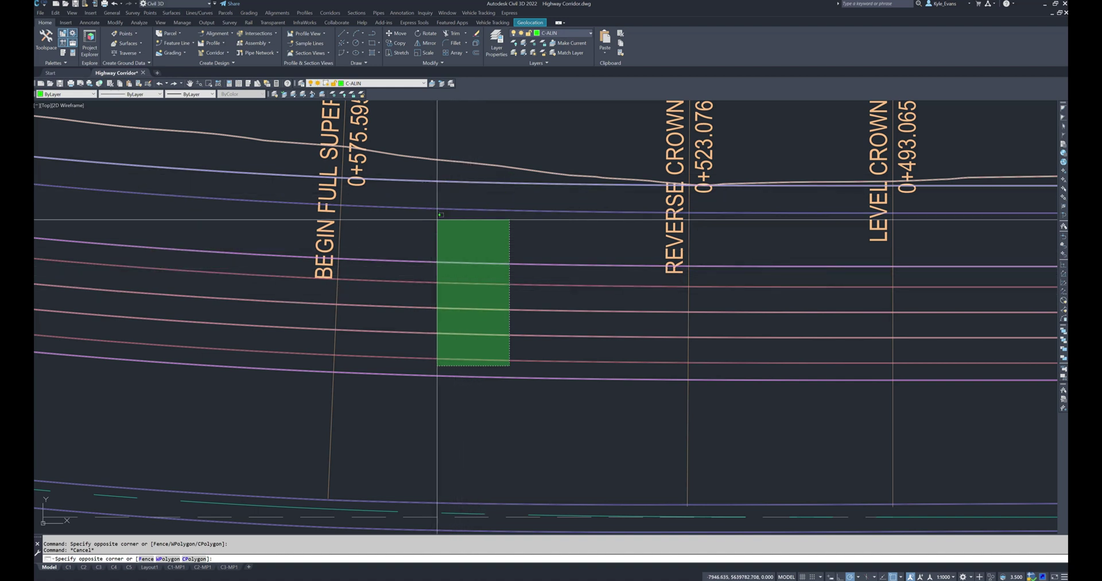
pyautogui.press('Escape')
pyautogui.click(446, 223)
pyautogui.press('Escape')
pyautogui.click(426, 142)
pyautogui.press('Escape')
# Show the feature line settings in the Stoney Trail SW NB 2 corridor's properties, moving and enlarging the dialog to reveal all codes
pyautogui.scroll(-6, 405, 161)
pyautogui.click(445, 221)
pyautogui.rightClick(447, 219)
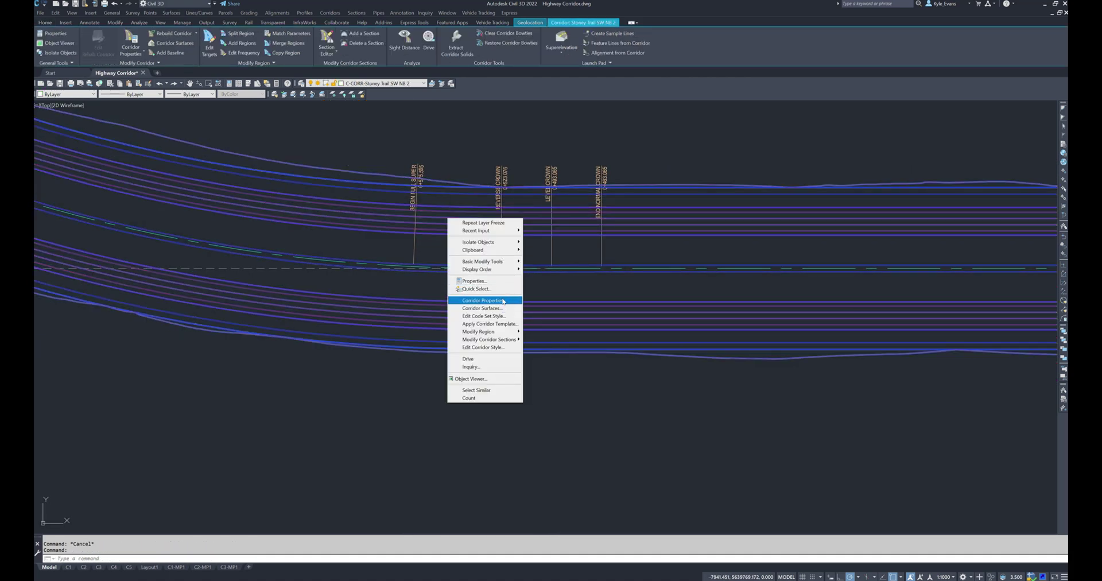
pyautogui.click(503, 300)
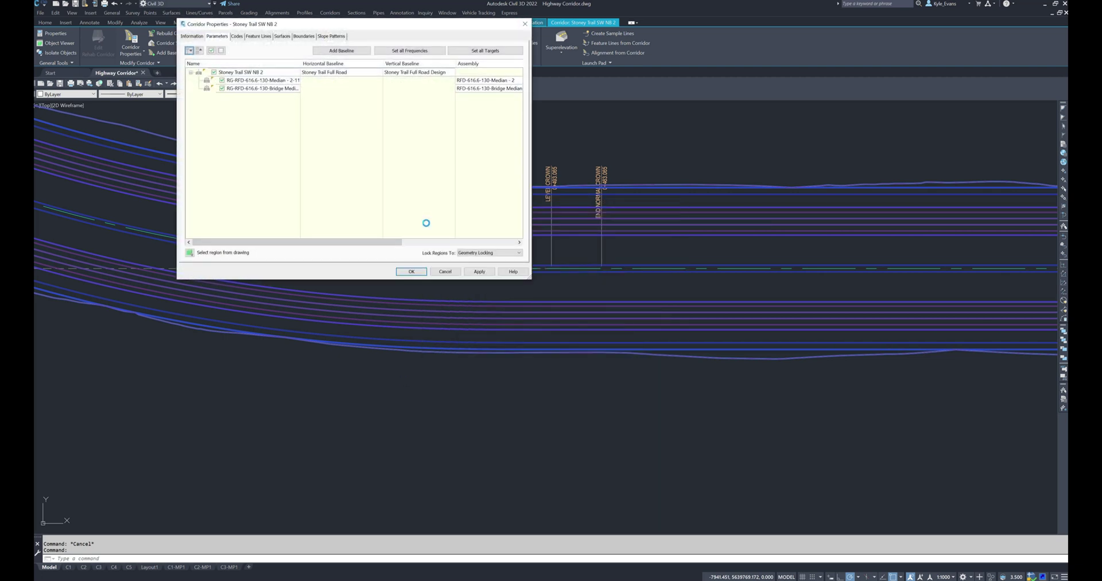
pyautogui.click(236, 36)
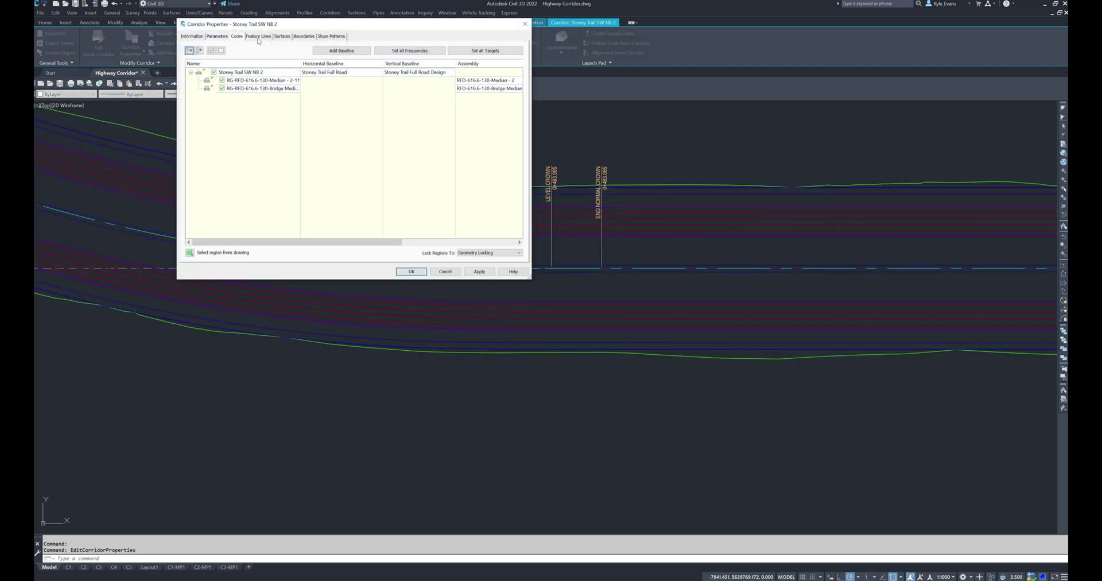
pyautogui.click(257, 36)
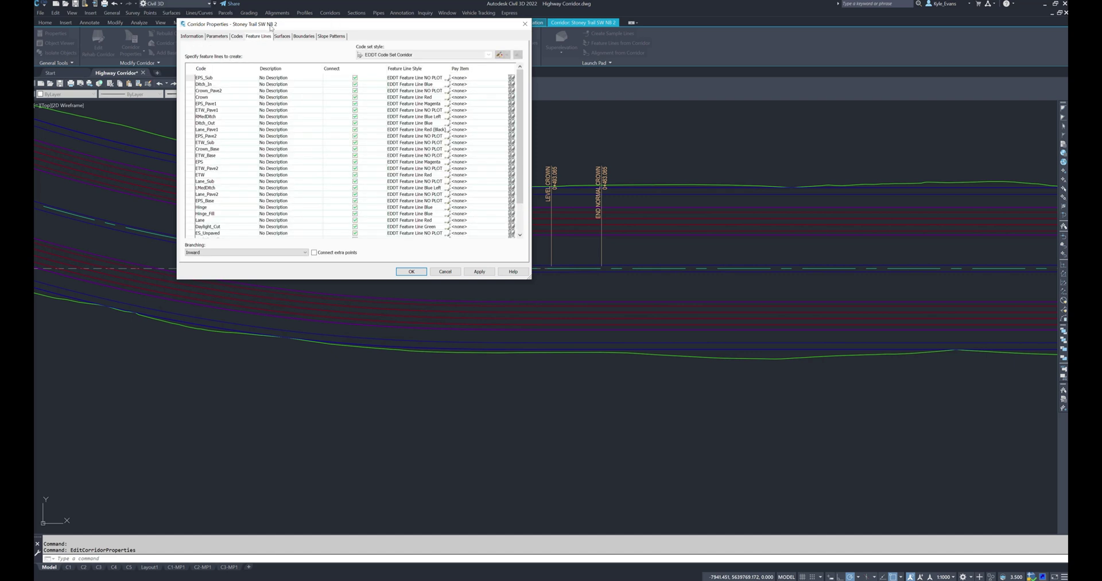
pyautogui.moveTo(266, 27); pyautogui.dragTo(160, 63)
pyautogui.moveTo(484, 385); pyautogui.dragTo(546, 459)
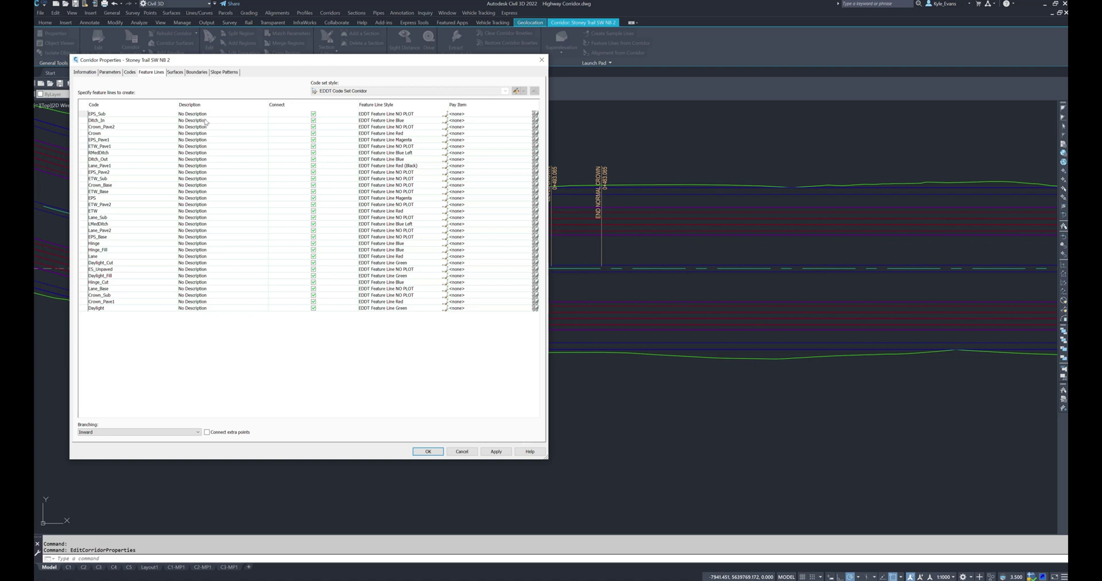
# Inspect the plan display settings of the EDDT Feature Line NO PLOT style assigned to EPS_Sub, and close them without changes
pyautogui.click(401, 114)
pyautogui.click(403, 115)
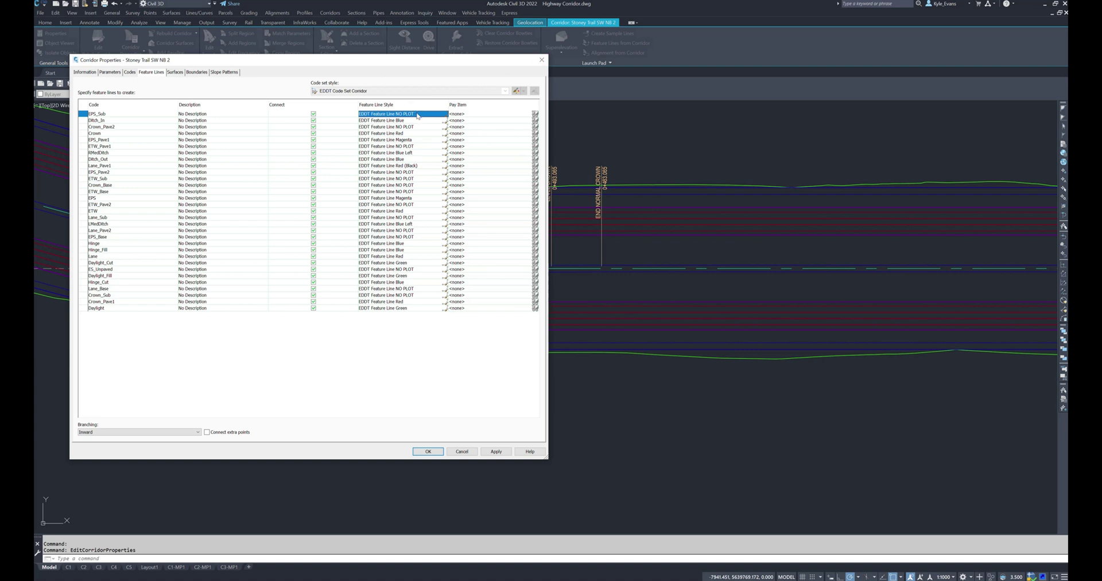
pyautogui.click(444, 115)
pyautogui.click(418, 155)
pyautogui.click(447, 180)
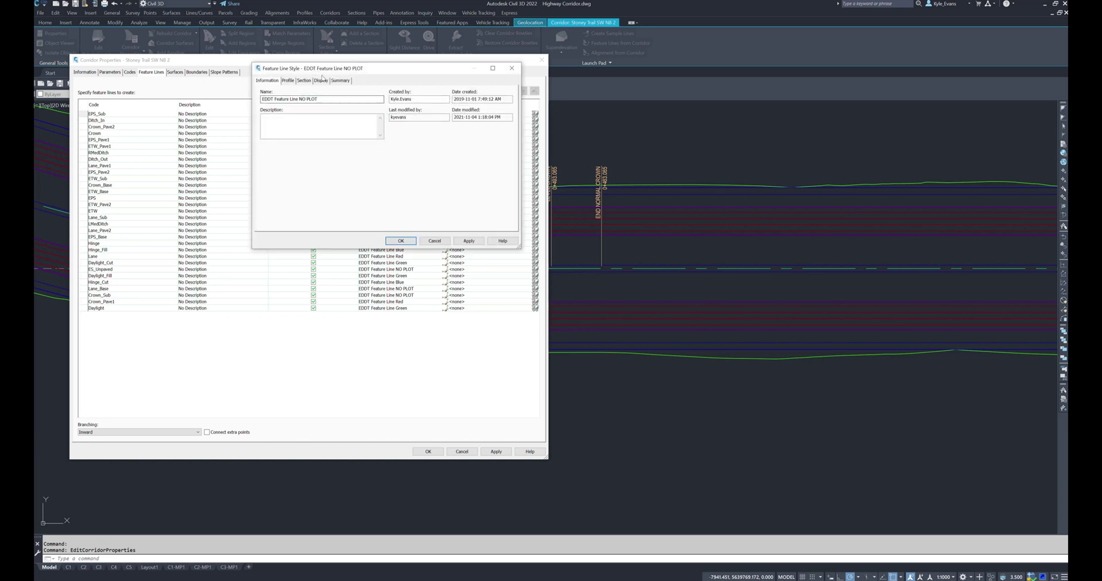
pyautogui.click(321, 80)
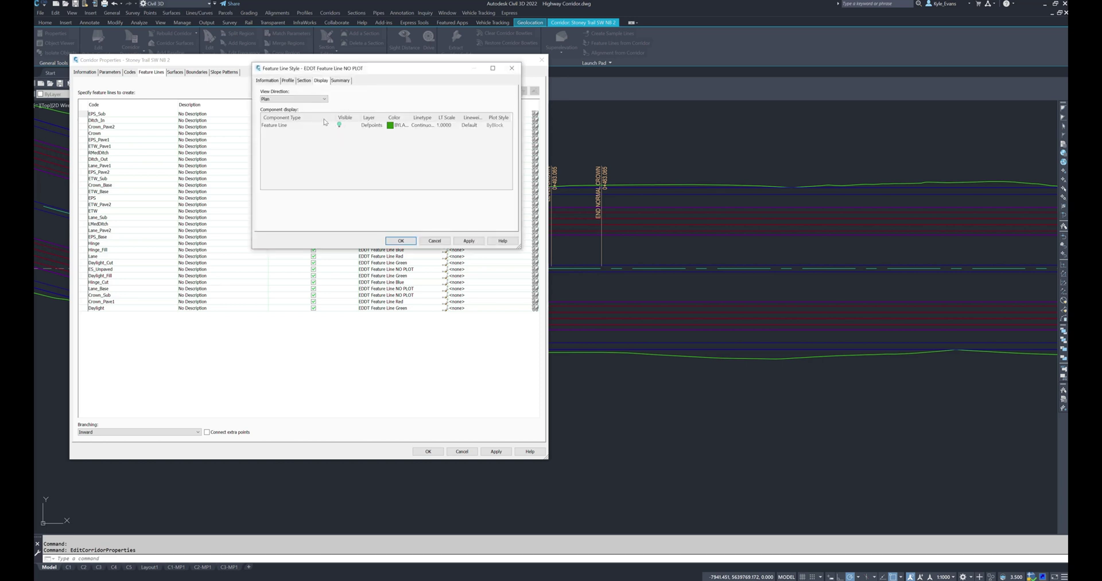
pyautogui.click(425, 241)
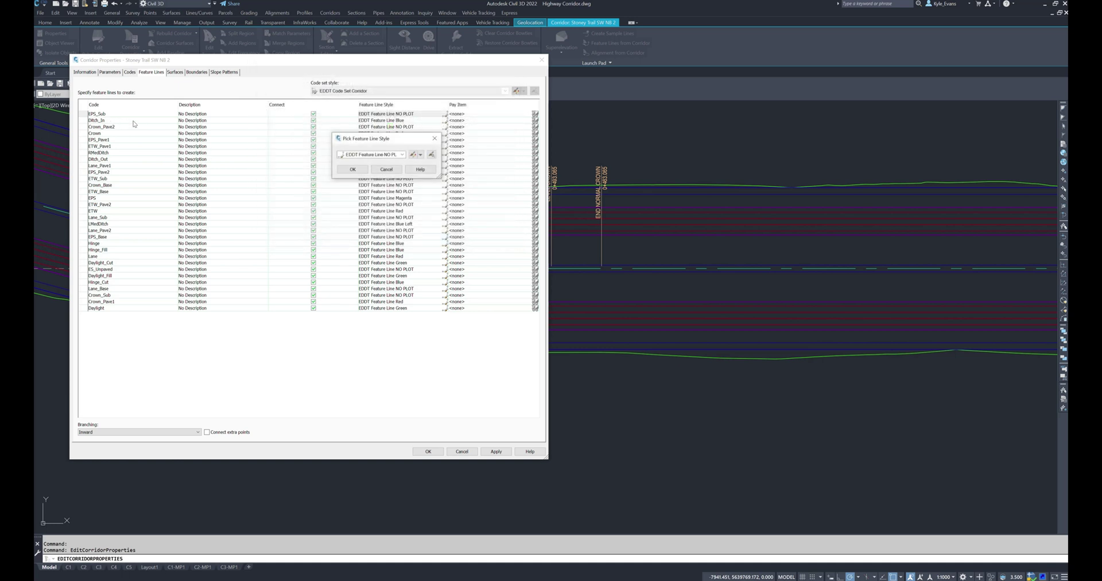
pyautogui.click(386, 170)
# Sort the corridor's feature line list alphabetically by code
pyautogui.click(107, 114)
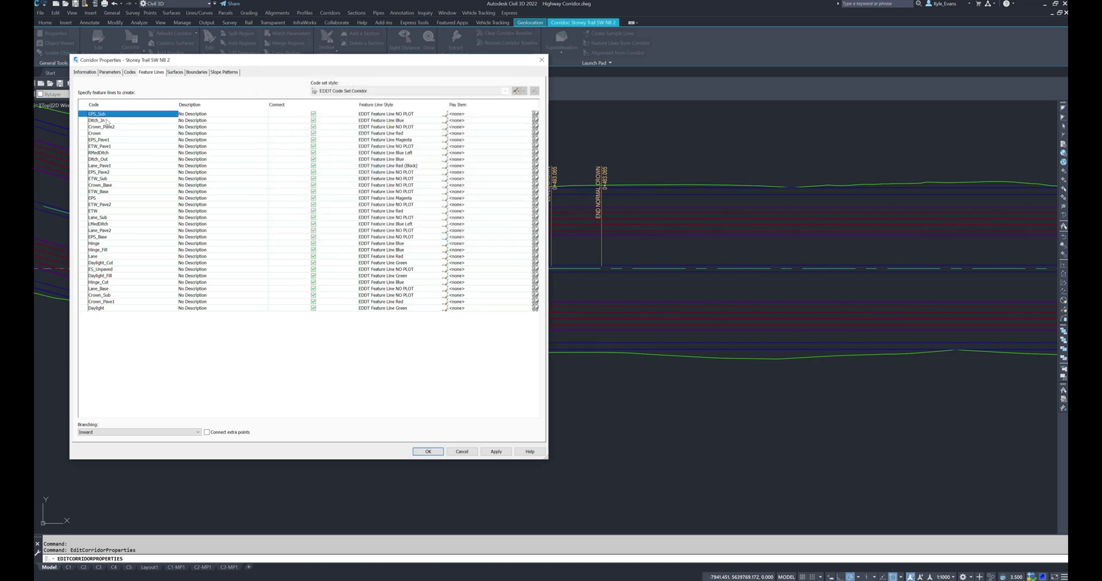
pyautogui.click(96, 120)
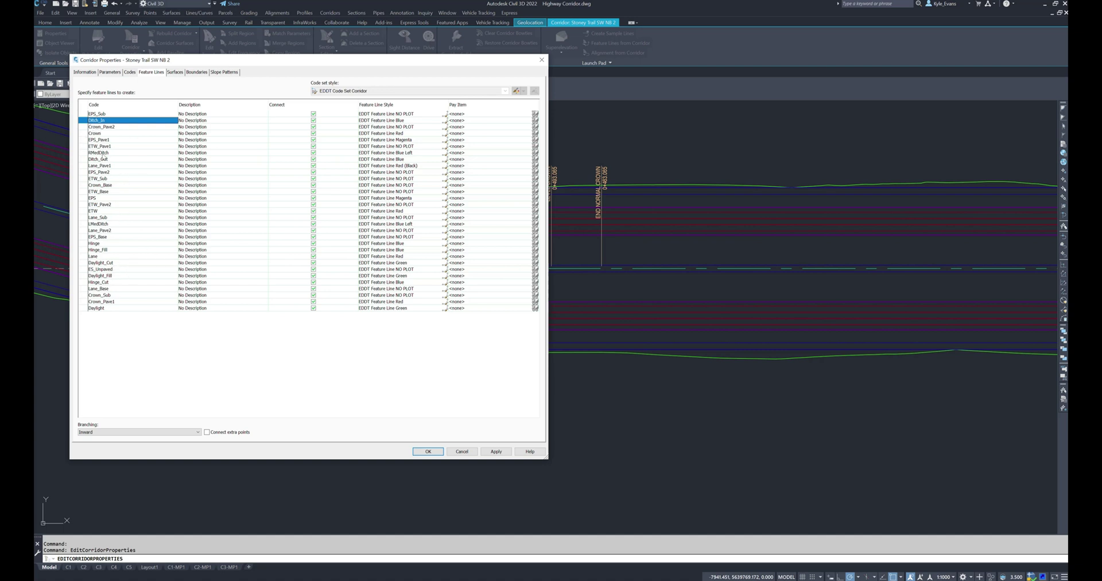
pyautogui.click(117, 109)
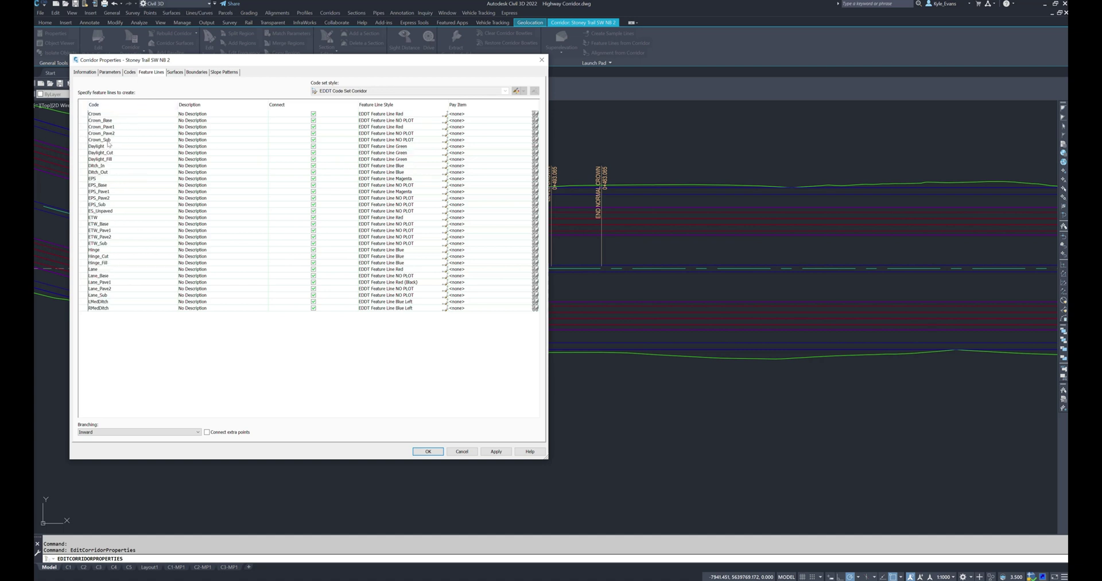
# Review the Crown, ditch and daylight codes and the styles assigned to them in the feature line list
pyautogui.click(106, 114)
pyautogui.click(106, 166)
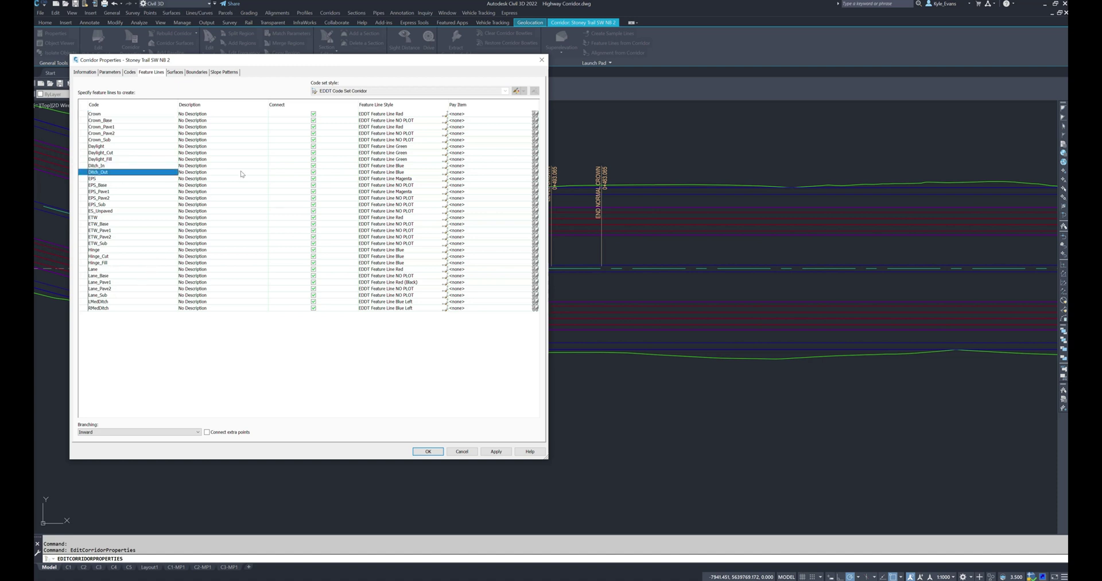
pyautogui.click(345, 166)
pyautogui.click(399, 166)
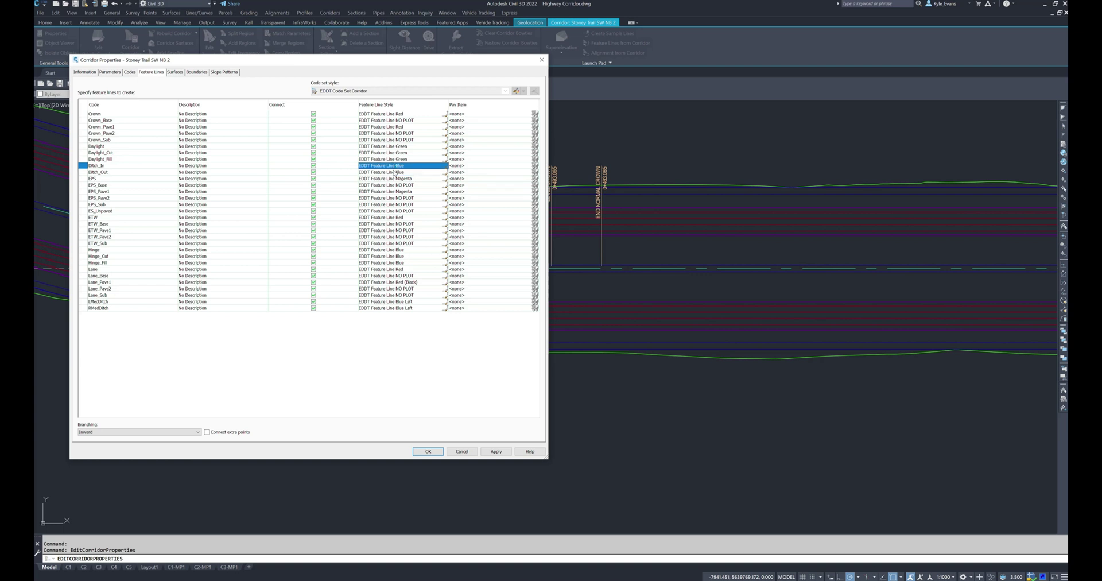
pyautogui.click(127, 159)
pyautogui.click(127, 153)
pyautogui.click(130, 145)
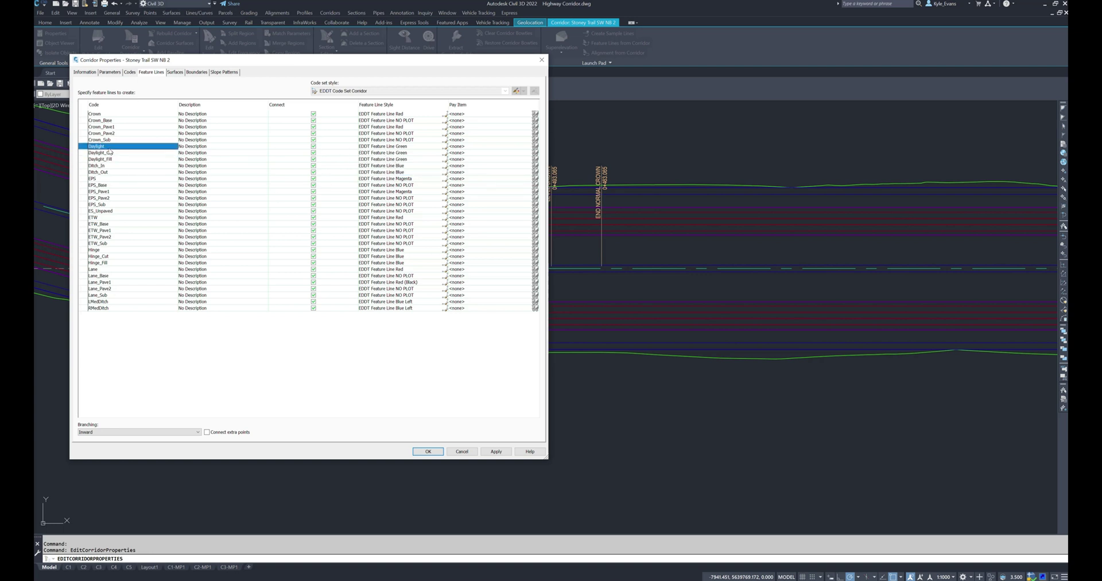
pyautogui.keyDown('shift'); pyautogui.click(118, 159); pyautogui.keyUp('shift')
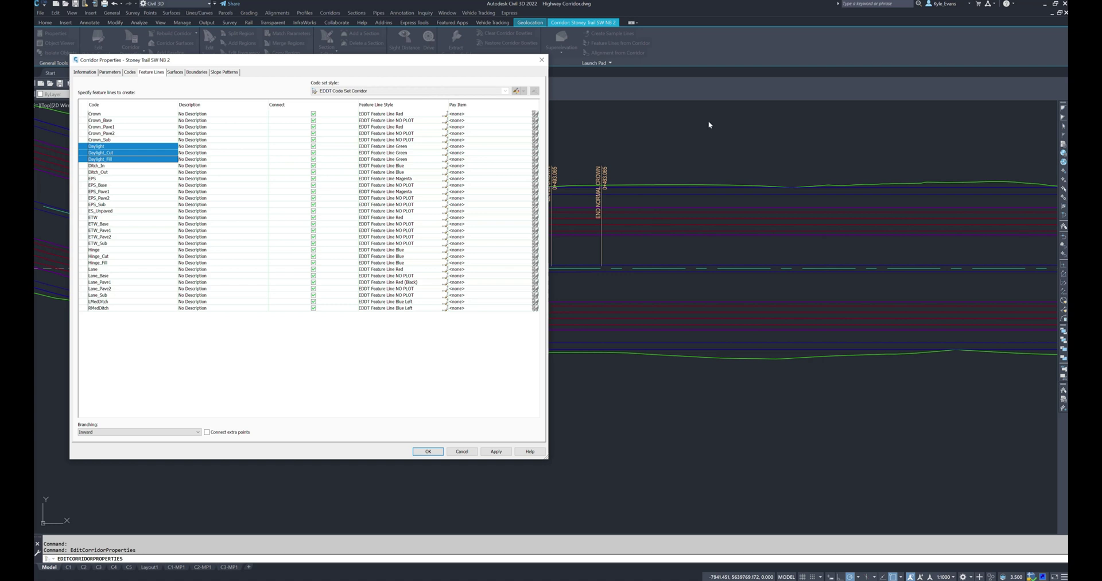
# Assign the EDDT Feature Line NO PLOT style to Crown_Base, Crown_Pave1, Crown_Pave2 and Crown_Sub together
pyautogui.click(103, 139)
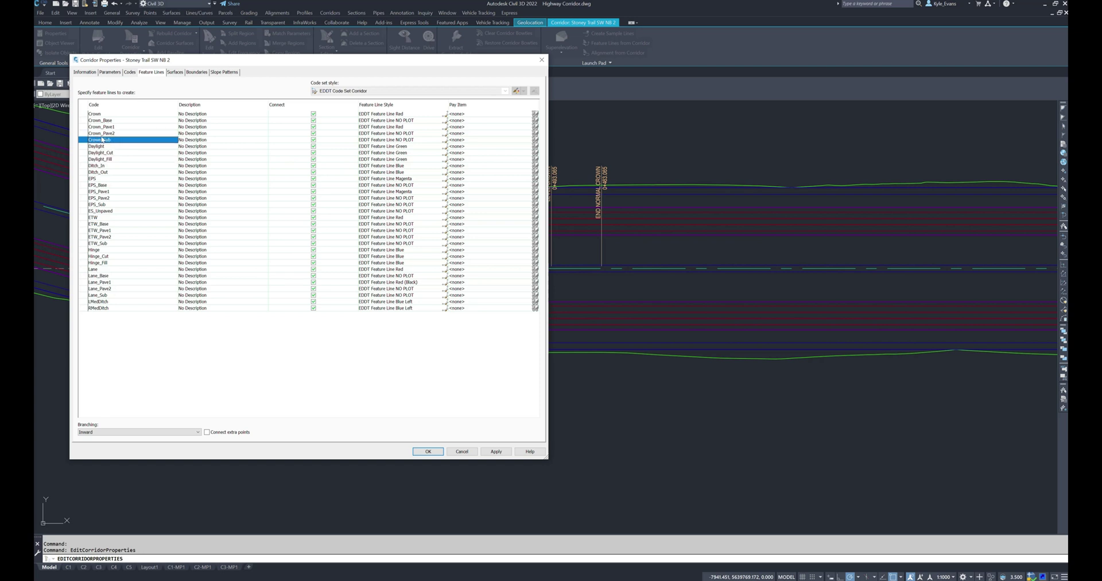
pyautogui.keyDown('shift'); pyautogui.click(106, 127); pyautogui.keyUp('shift')
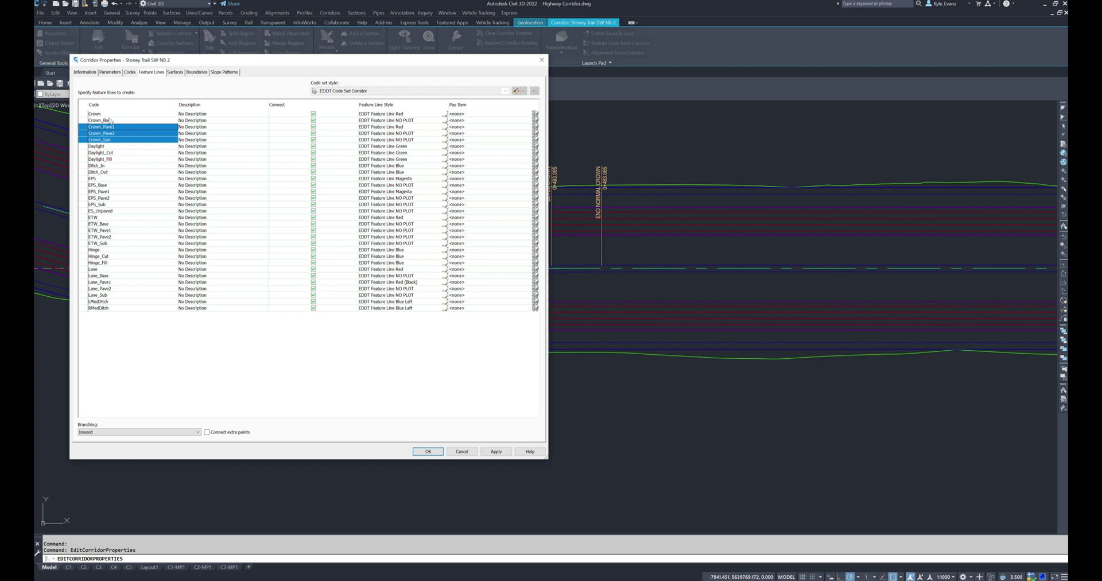
pyautogui.keyDown('shift'); pyautogui.click(109, 120); pyautogui.keyUp('shift')
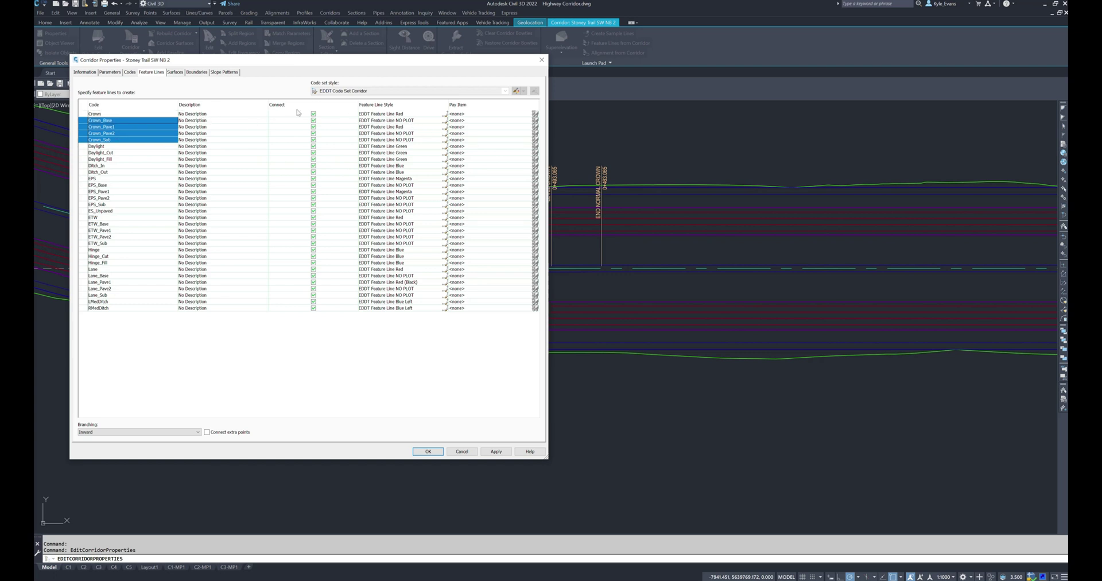
pyautogui.click(411, 131)
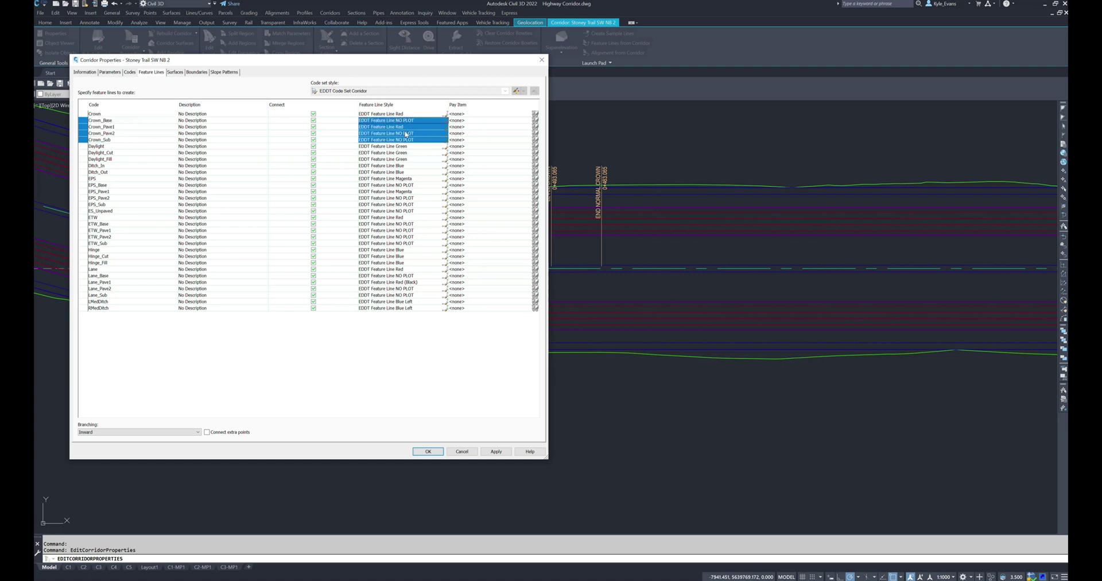
pyautogui.click(445, 129)
pyautogui.click(401, 154)
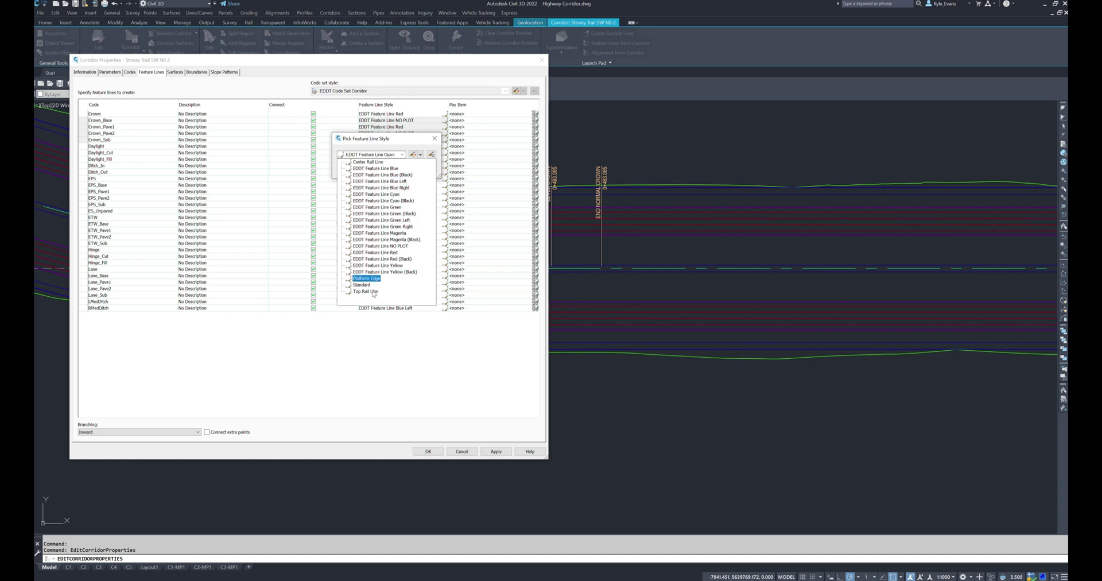
pyautogui.click(381, 246)
pyautogui.click(353, 172)
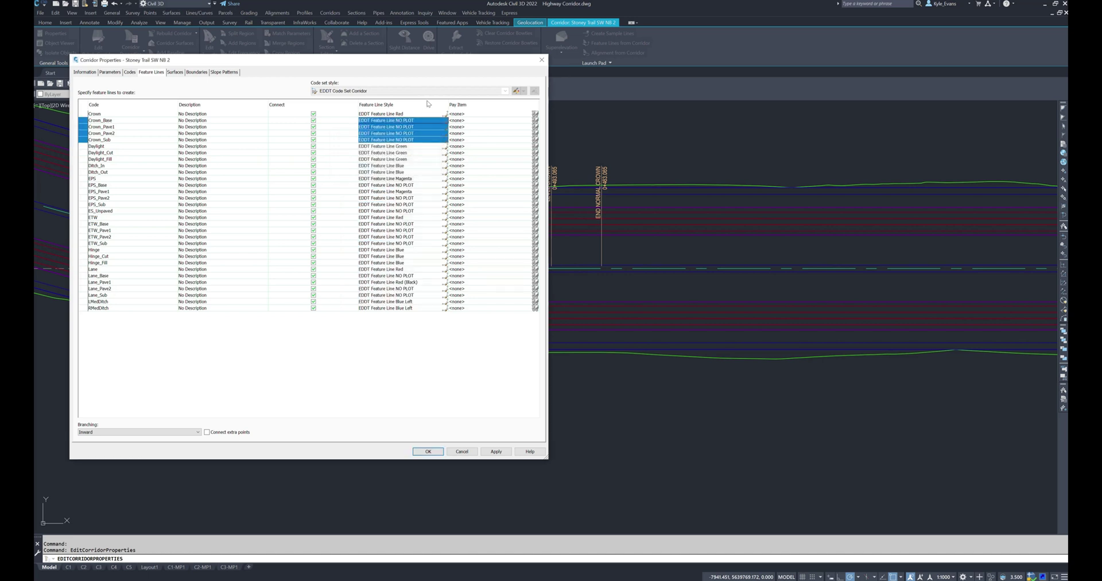
# Review the feature line styles assigned to the Crown, Daylight_Cut, EPS and EPS_Base codes
pyautogui.click(154, 114)
pyautogui.click(387, 115)
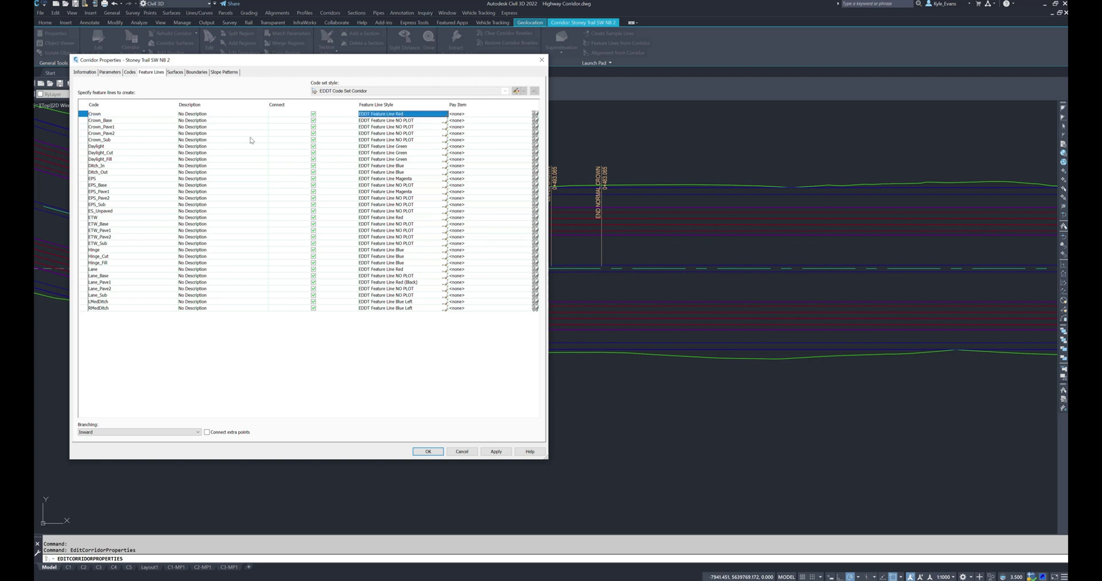
pyautogui.click(118, 153)
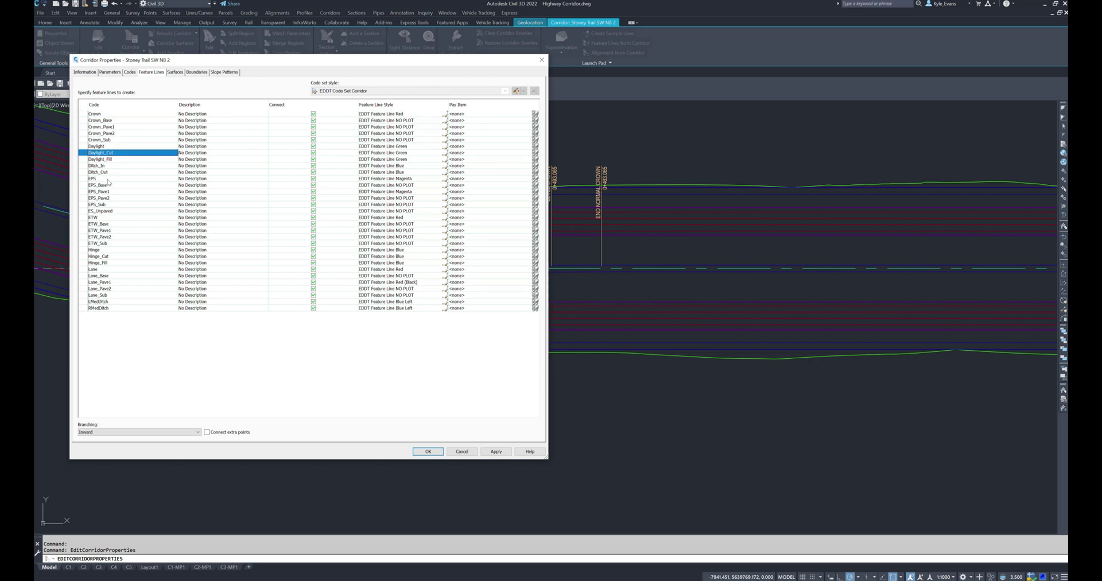
pyautogui.click(109, 179)
pyautogui.click(398, 179)
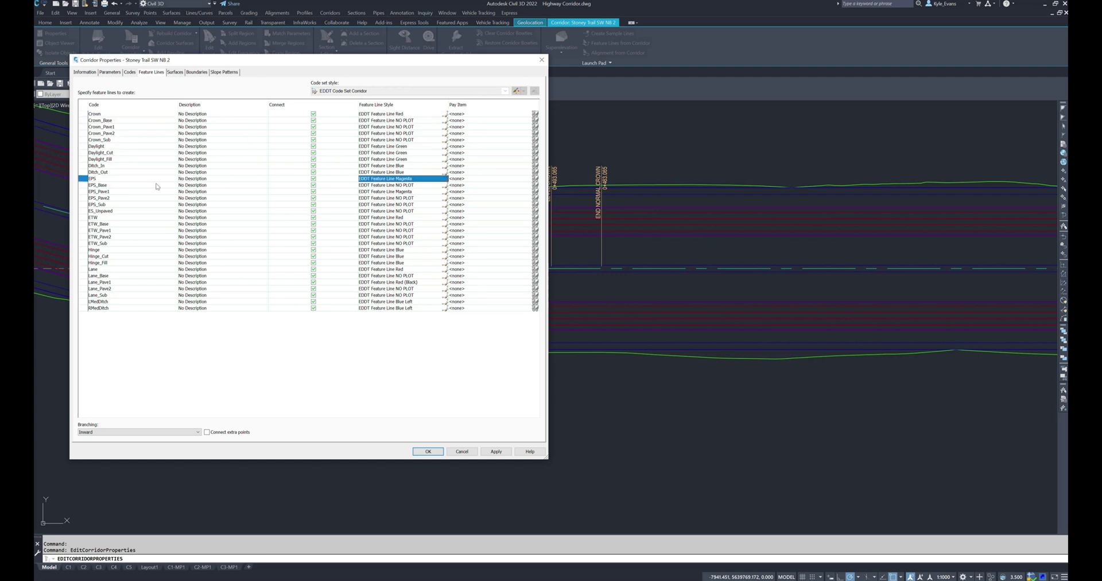
pyautogui.click(137, 185)
pyautogui.press('Right')
pyautogui.press('Right')
pyautogui.press('Right')
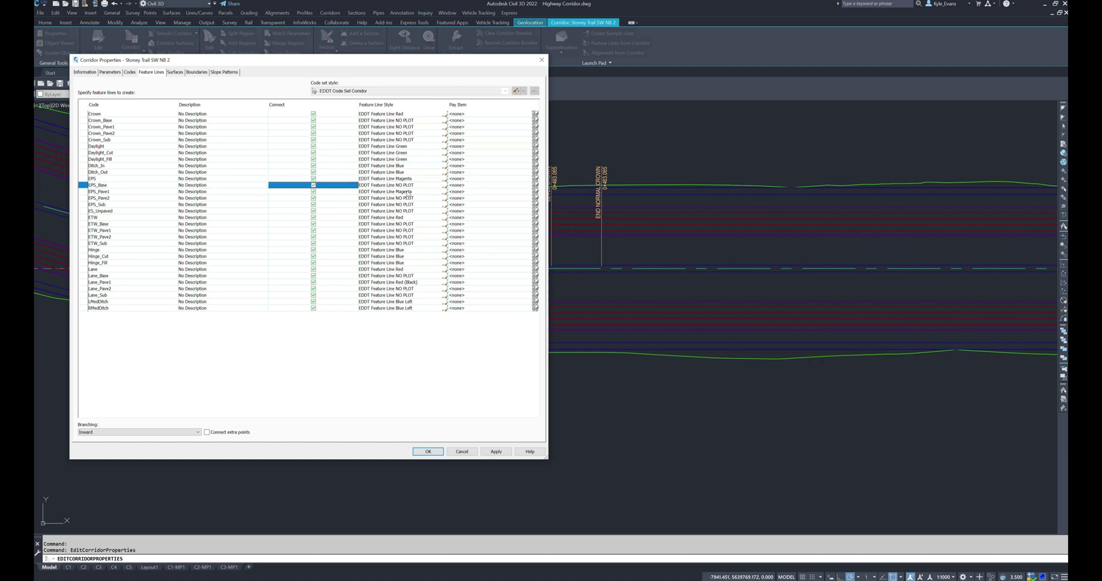
# Assign the EDDT Feature Line NO PLOT style to the EPS_Pave1 code
pyautogui.click(427, 194)
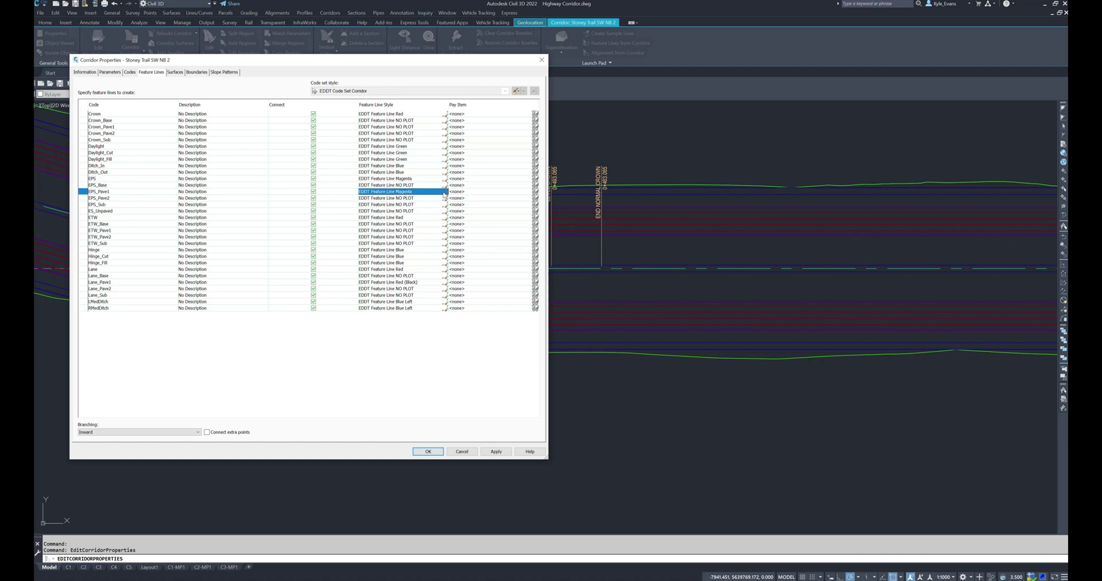
pyautogui.click(446, 195)
pyautogui.click(391, 154)
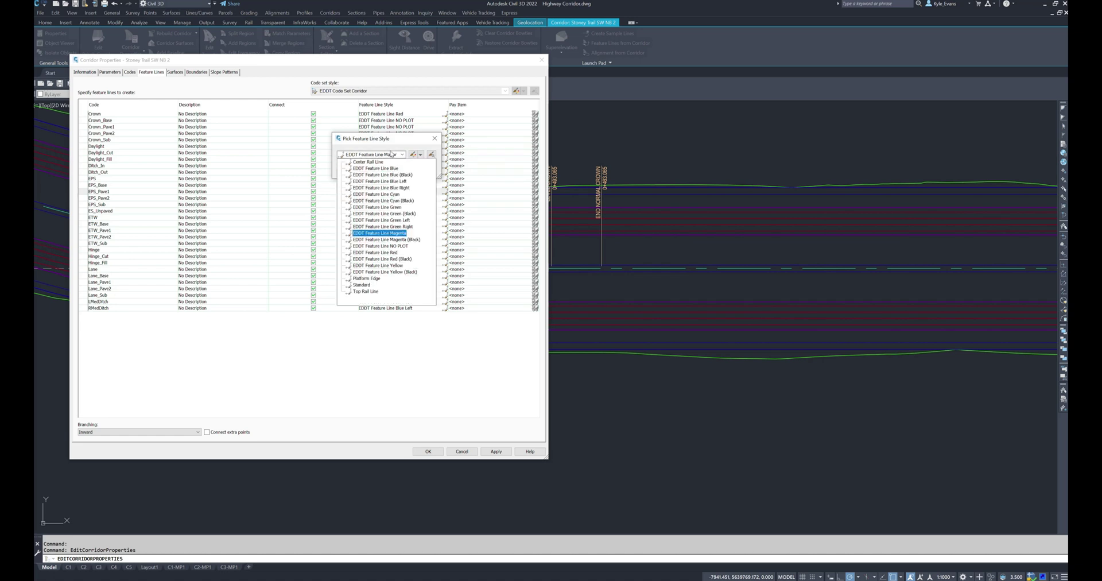
pyautogui.click(382, 246)
pyautogui.click(349, 169)
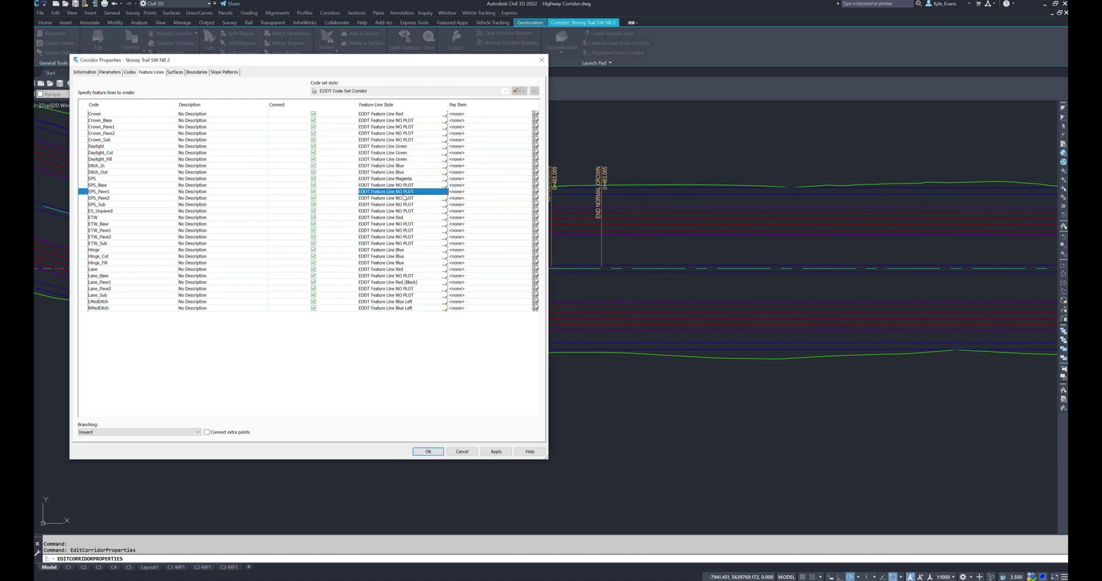
# Review the feature line styles assigned to the ETW, Hinge and Lane codes
pyautogui.click(389, 217)
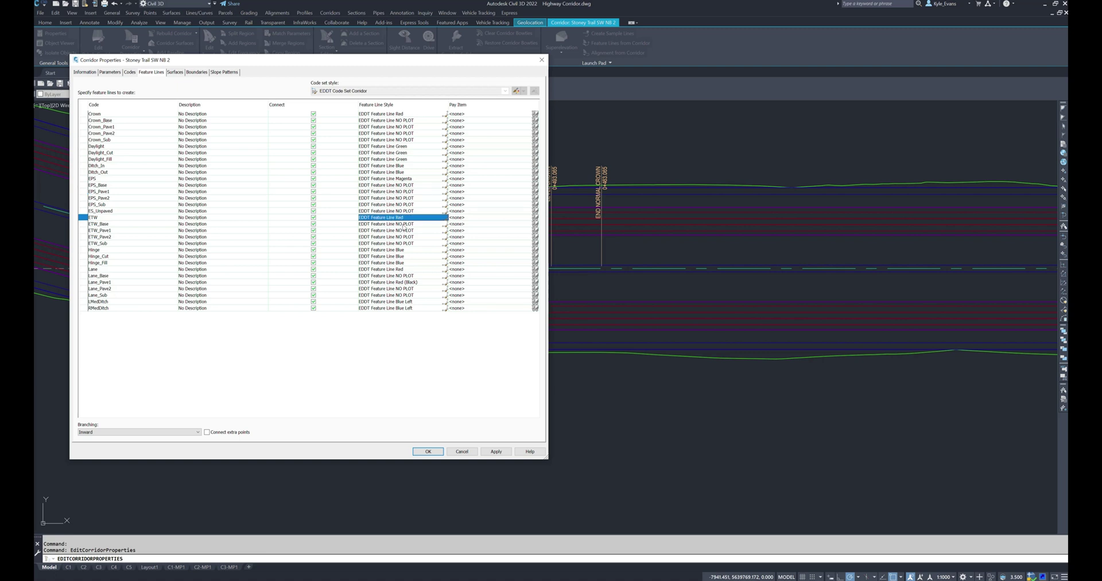
pyautogui.click(403, 225)
pyautogui.click(402, 244)
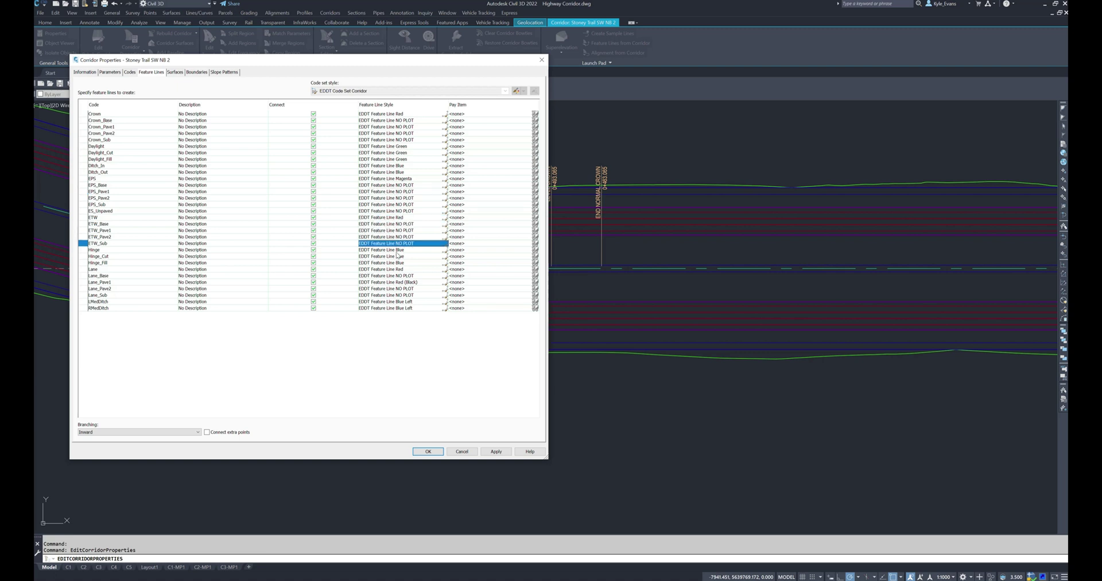
pyautogui.click(398, 250)
pyautogui.keyDown('shift'); pyautogui.click(117, 263); pyautogui.keyUp('shift')
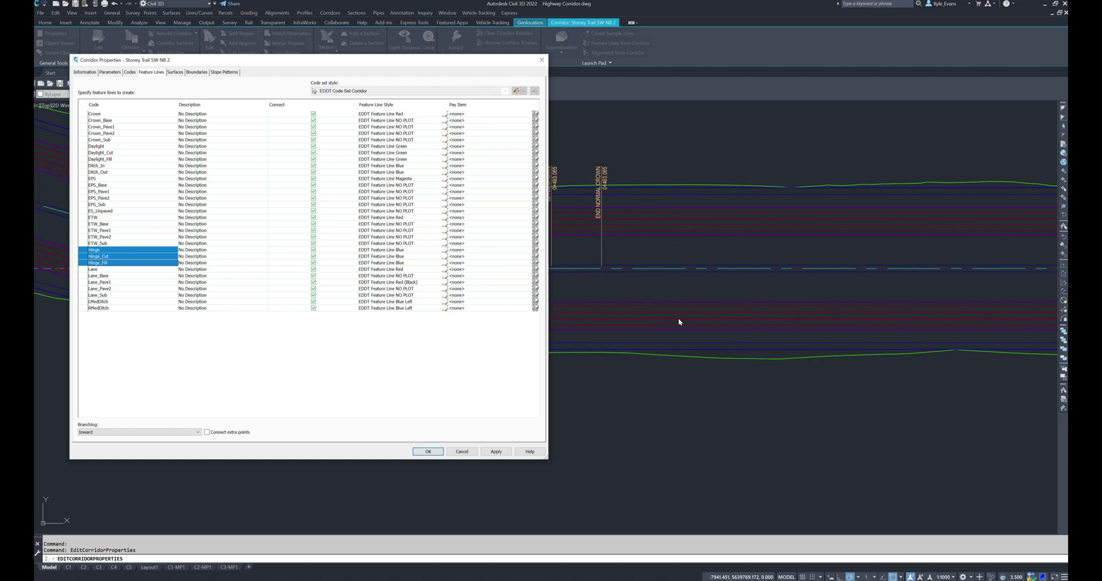
pyautogui.press('Down')
pyautogui.press('Right')
pyautogui.press('Right')
pyautogui.press('Right')
# Assign the EDDT Feature Line NO PLOT style to the Lane_Pave1 code
pyautogui.click(406, 276)
pyautogui.click(437, 282)
pyautogui.click(445, 283)
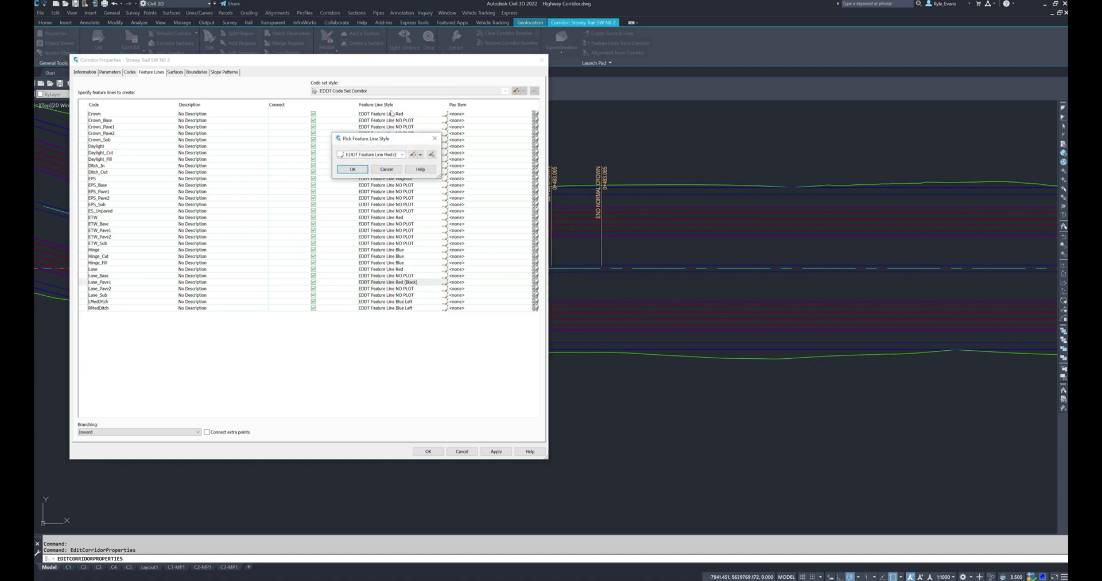
pyautogui.click(401, 154)
pyautogui.click(380, 245)
pyautogui.click(352, 170)
# Check the styles of the remaining Lane and median ditch codes, and accept the corridor property changes
pyautogui.press('Down')
pyautogui.press('Down')
pyautogui.press('Down')
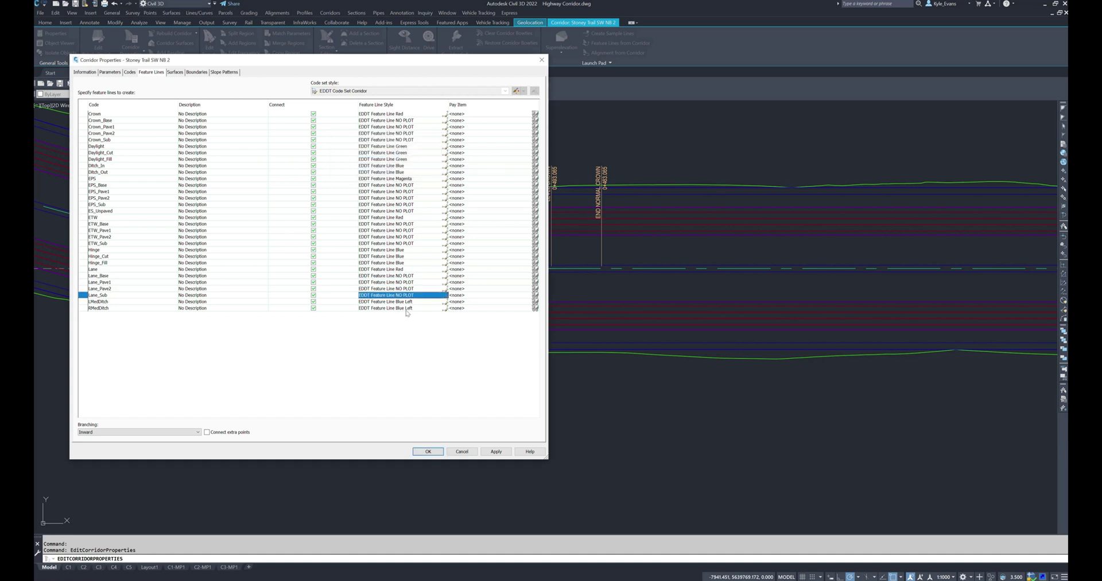
pyautogui.press('Down')
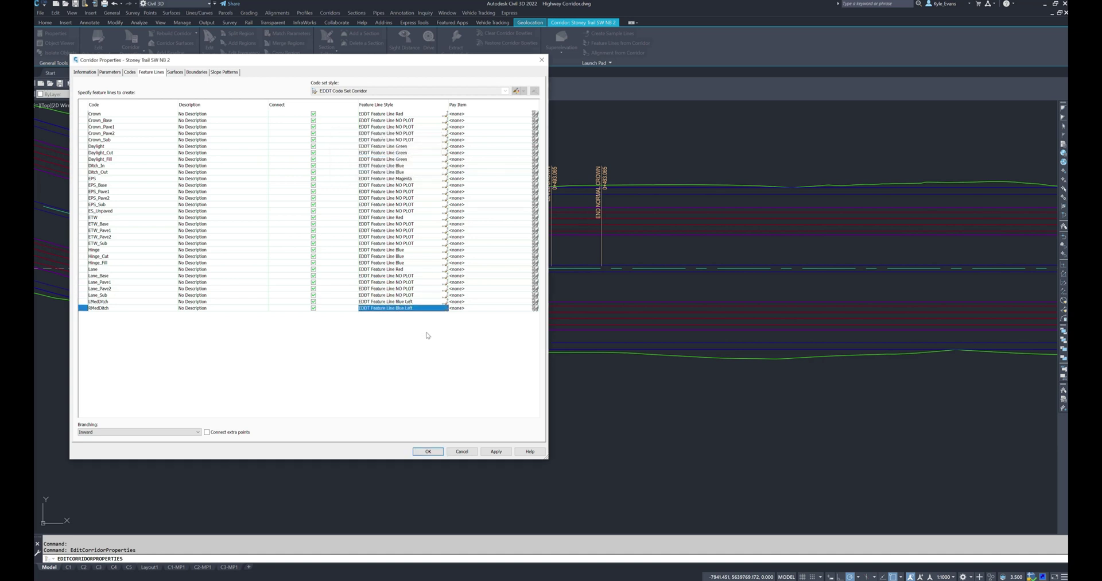
pyautogui.press('Up')
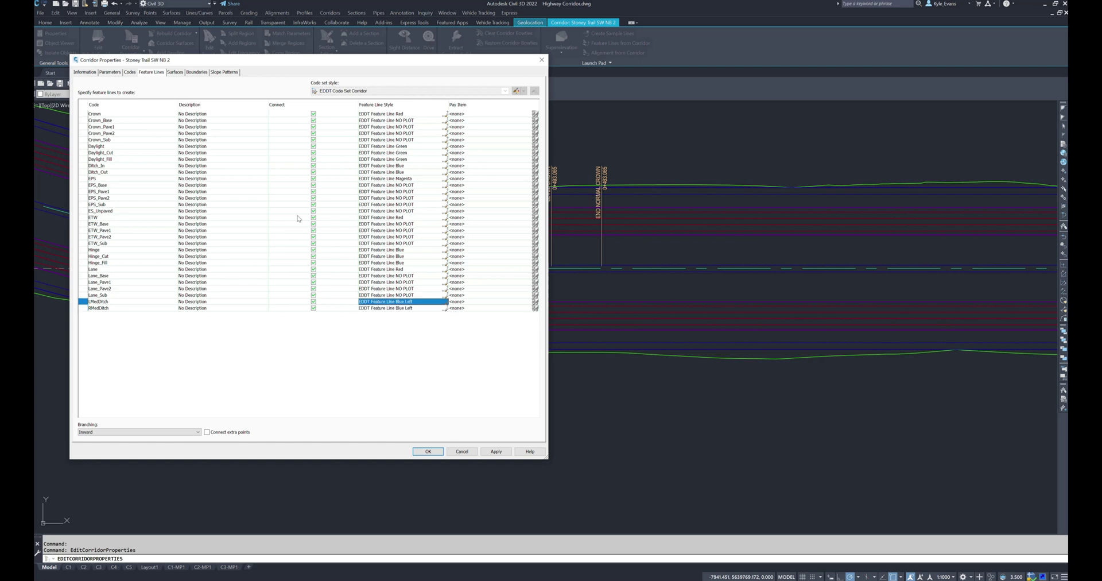
pyautogui.click(425, 451)
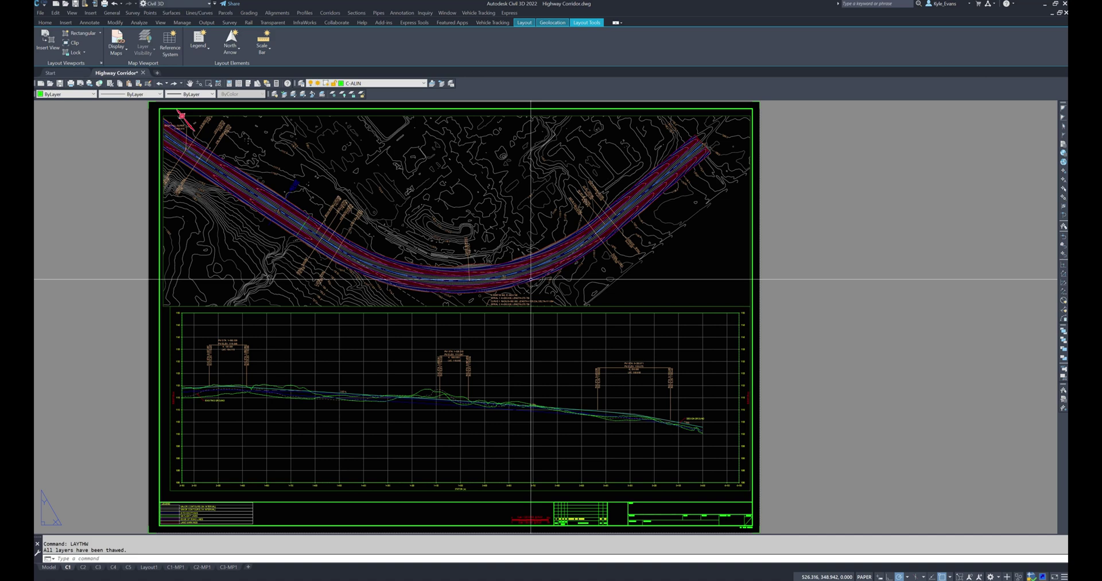
# Activate the plan viewport on the C1 layout and examine the corridor's feature lines around the curve up close
pyautogui.doubleClick(531, 280)
pyautogui.scroll(5, 530, 280)
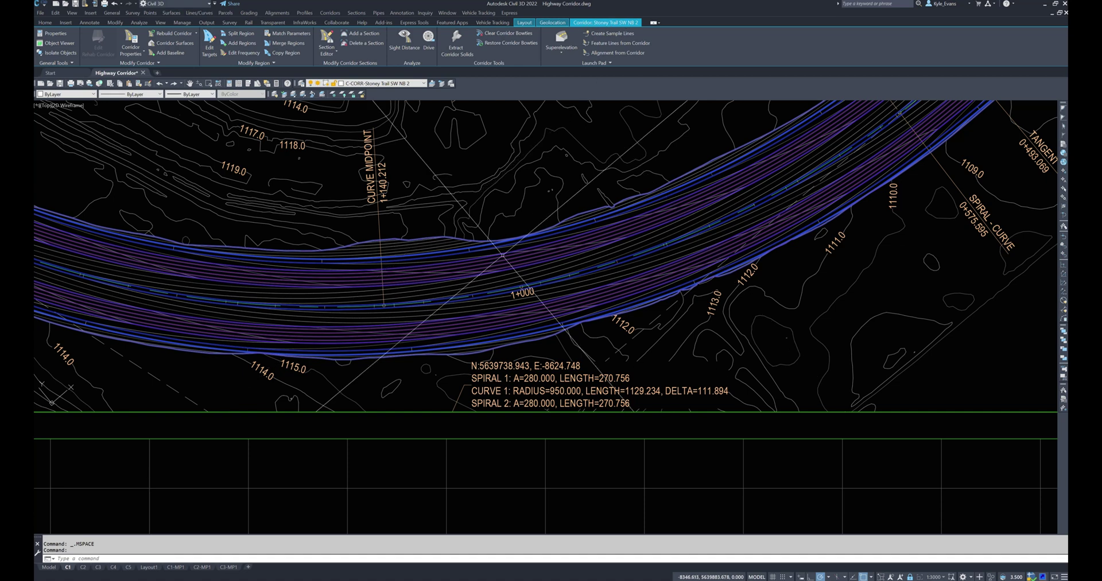
pyautogui.moveTo(516, 287); pyautogui.dragTo(531, 220, button='middle')
pyautogui.press('Escape')
pyautogui.moveTo(678, 158); pyautogui.dragTo(322, 352, button='middle')
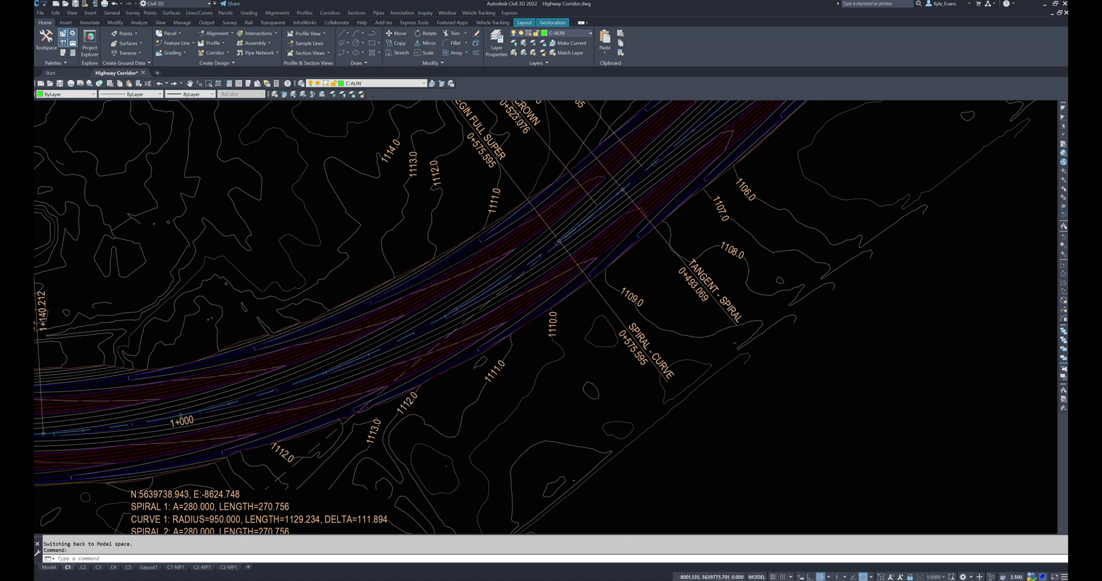
pyautogui.scroll(4, 490, 252)
pyautogui.scroll(4, 490, 251)
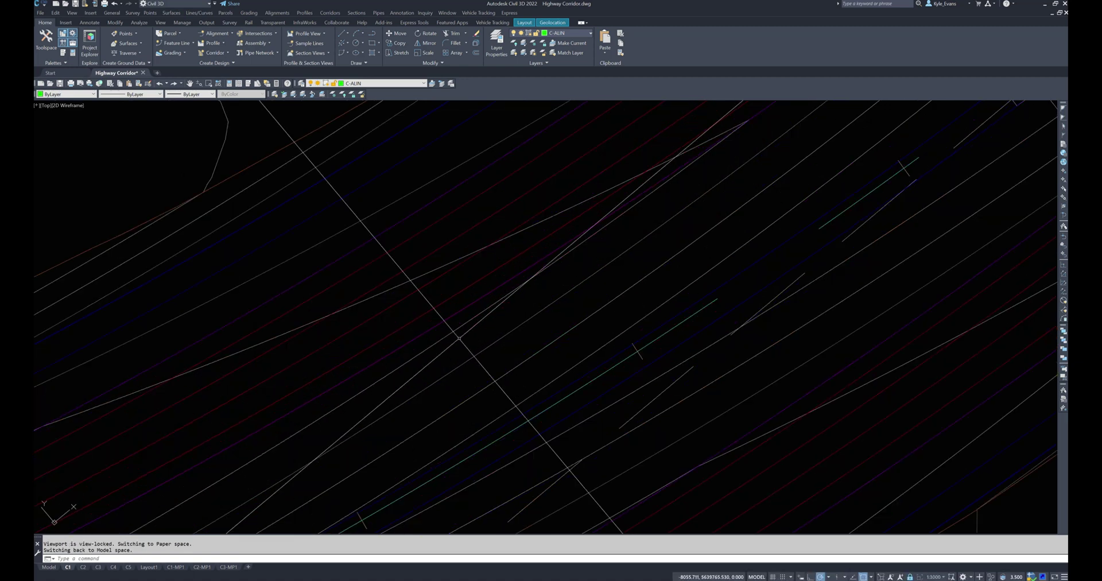
pyautogui.scroll(3, 535, 286)
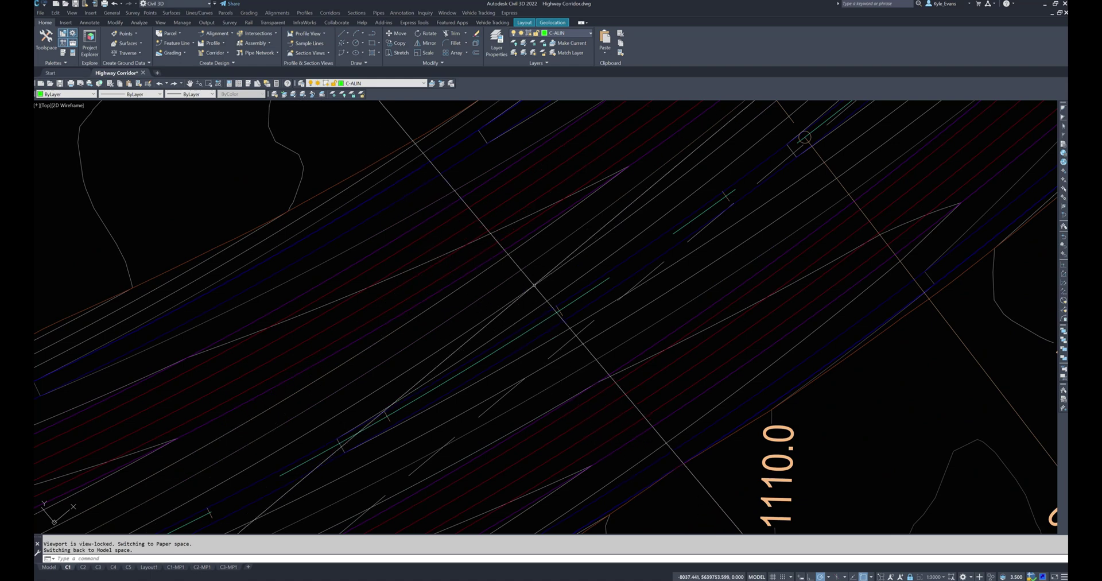
# Show the Toolspace and list the drawing's feature line styles under the general multipurpose styles
pyautogui.write('showts')
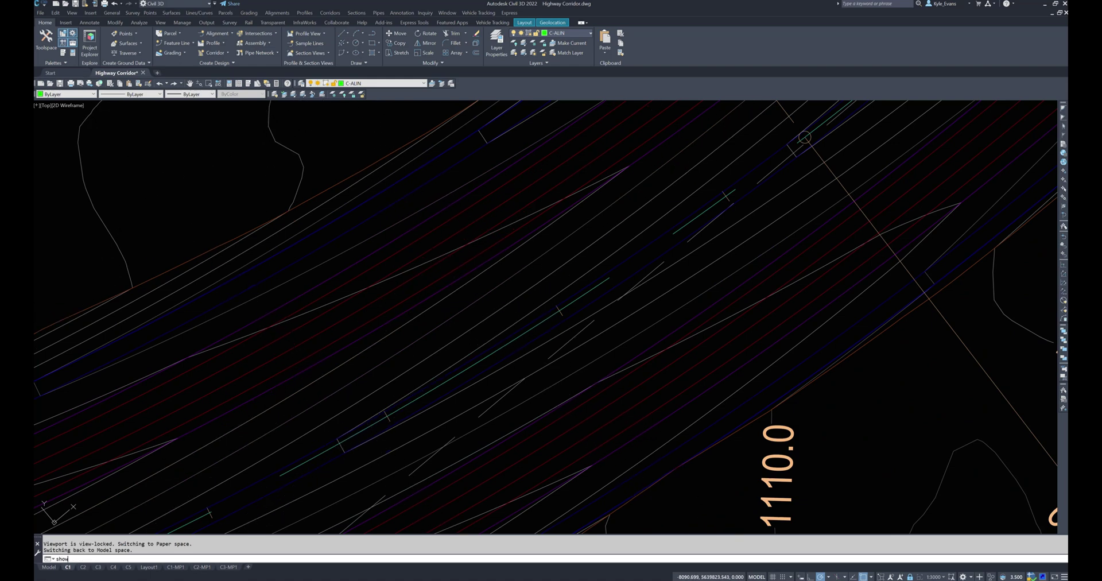
pyautogui.press('Return')
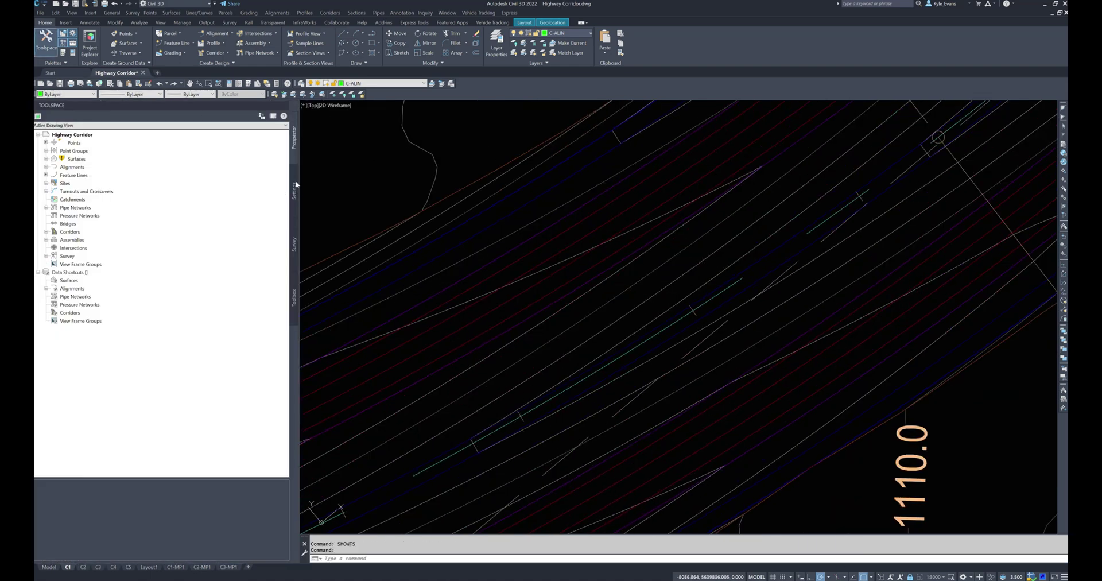
pyautogui.click(294, 190)
pyautogui.click(46, 142)
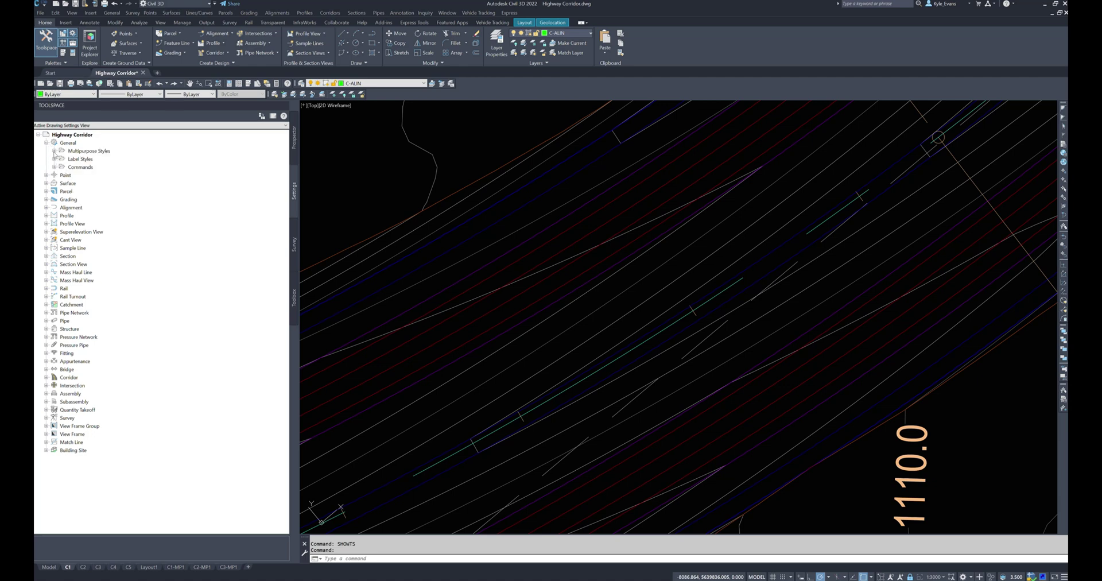
pyautogui.click(54, 151)
pyautogui.click(62, 166)
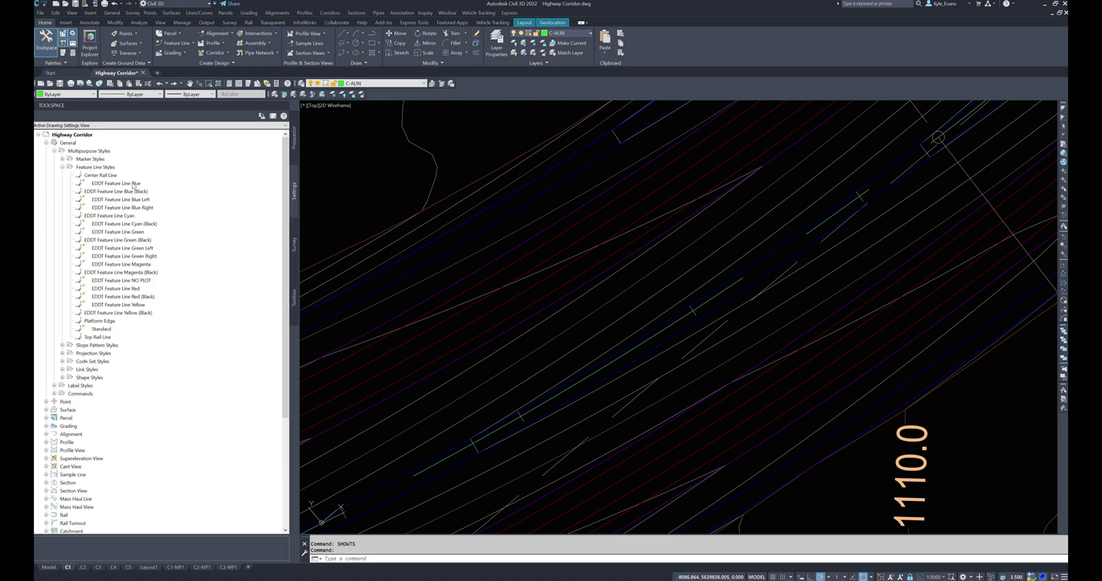
# Inspect the plan display settings of the EDDT Feature Line Blue style, and close them without changes
pyautogui.click(106, 183)
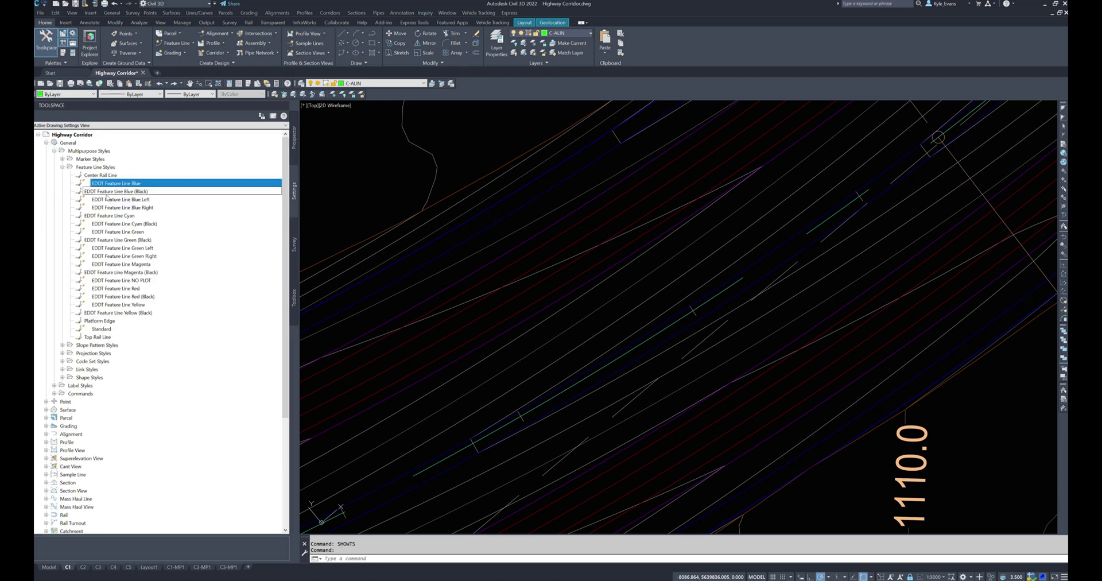
pyautogui.click(140, 191)
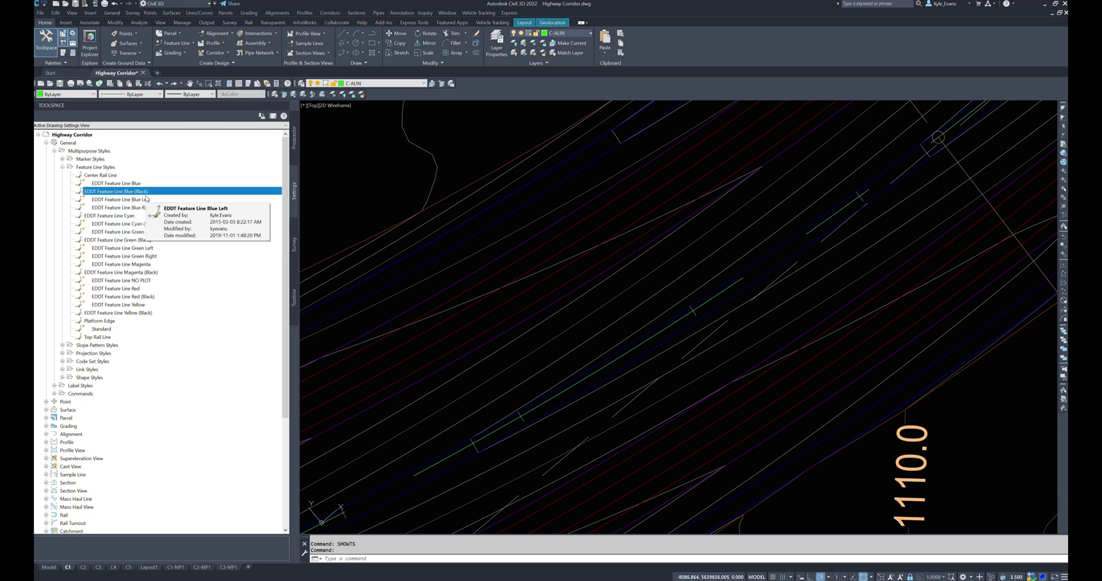
pyautogui.doubleClick(115, 183)
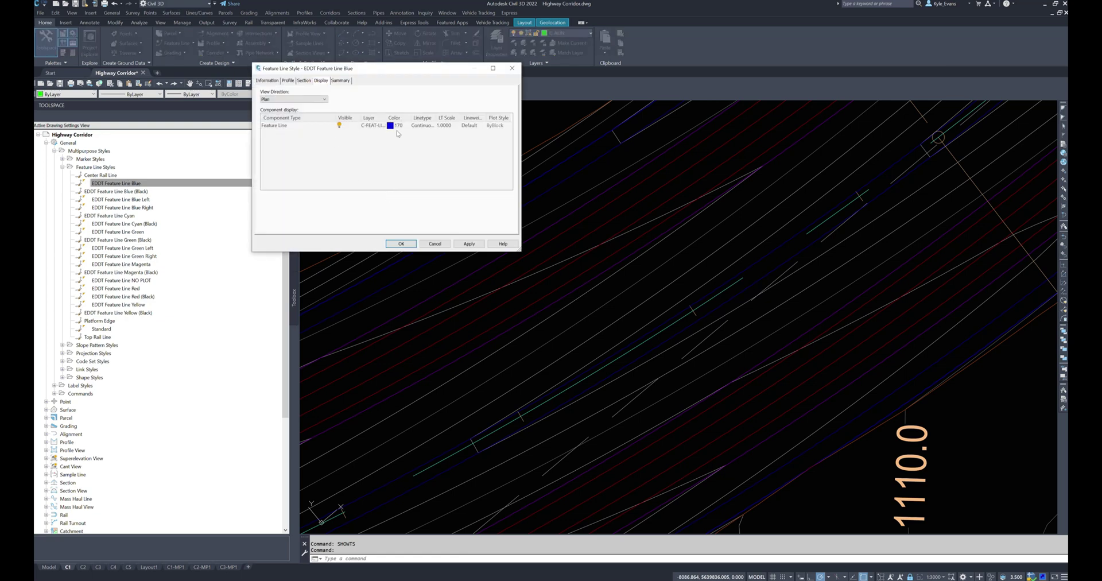
pyautogui.click(435, 243)
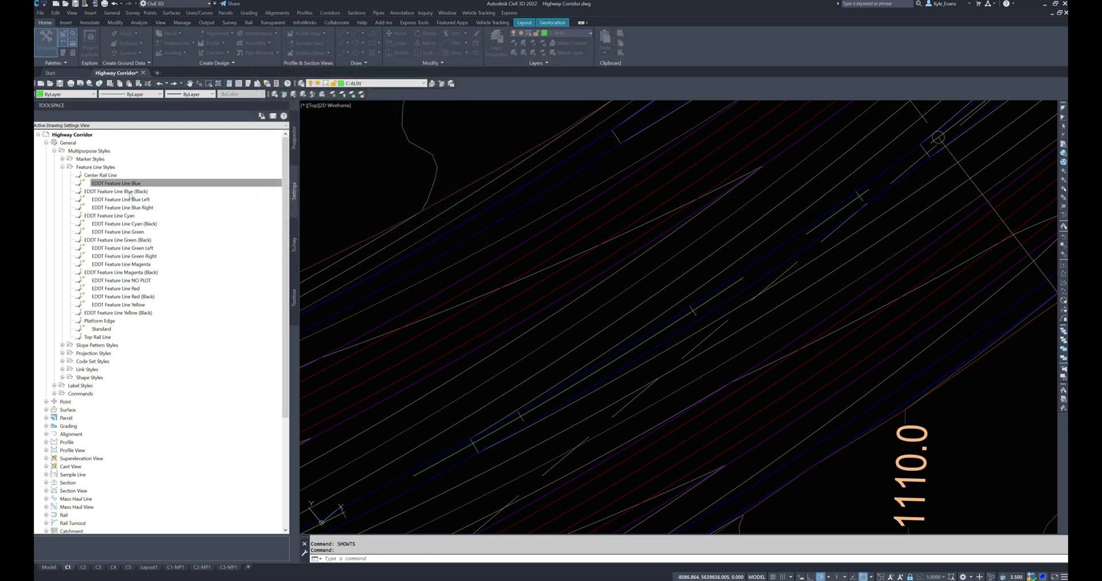
# Inspect the display color of the EDDT Feature Line Blue (Black) style, and close the style without changes
pyautogui.press('Down')
pyautogui.press('Return')
pyautogui.click(394, 125)
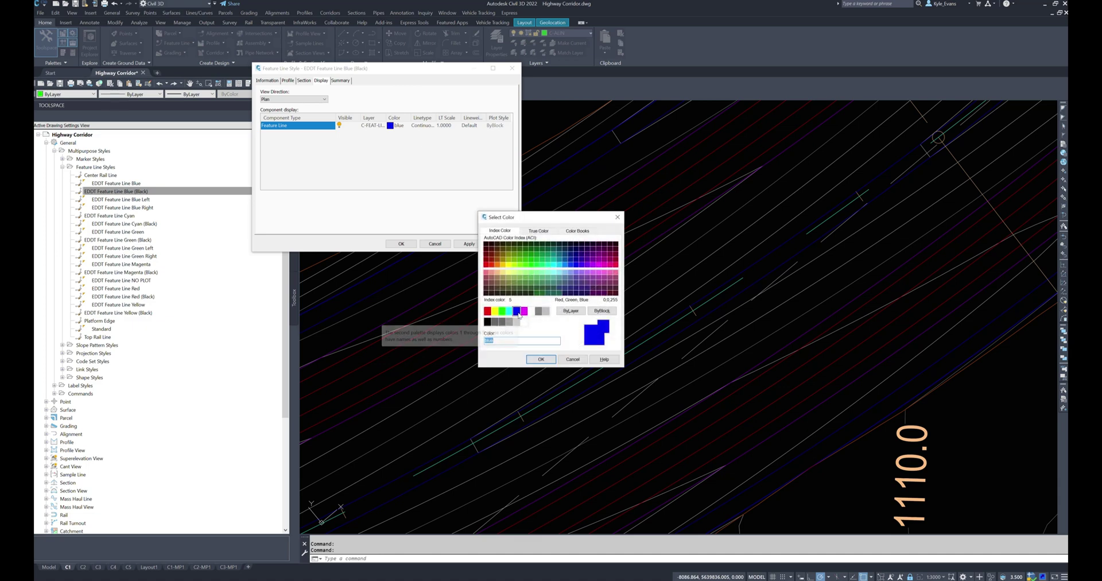
pyautogui.click(541, 358)
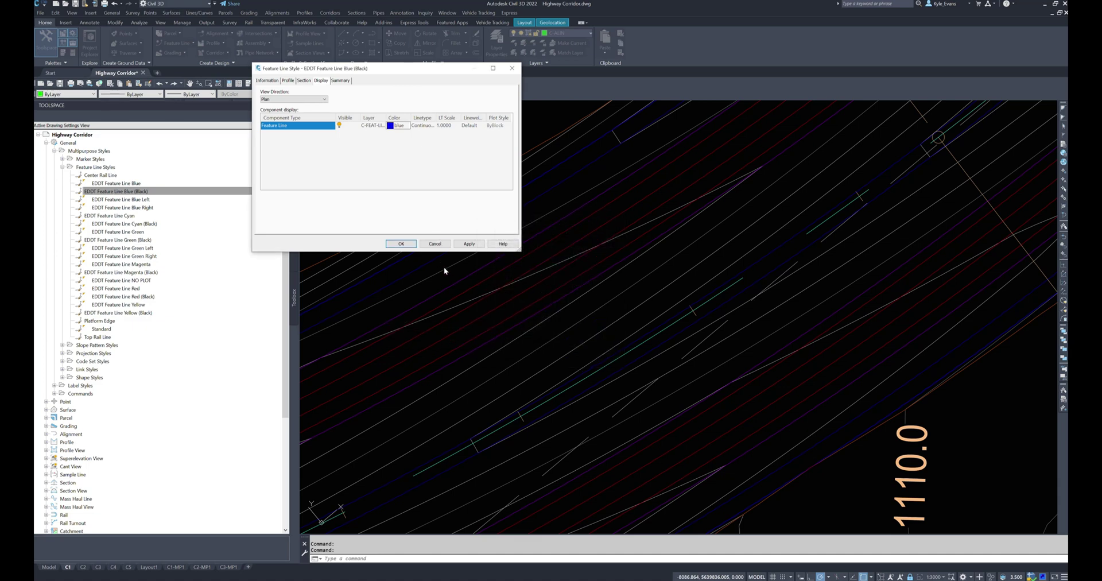
pyautogui.click(437, 245)
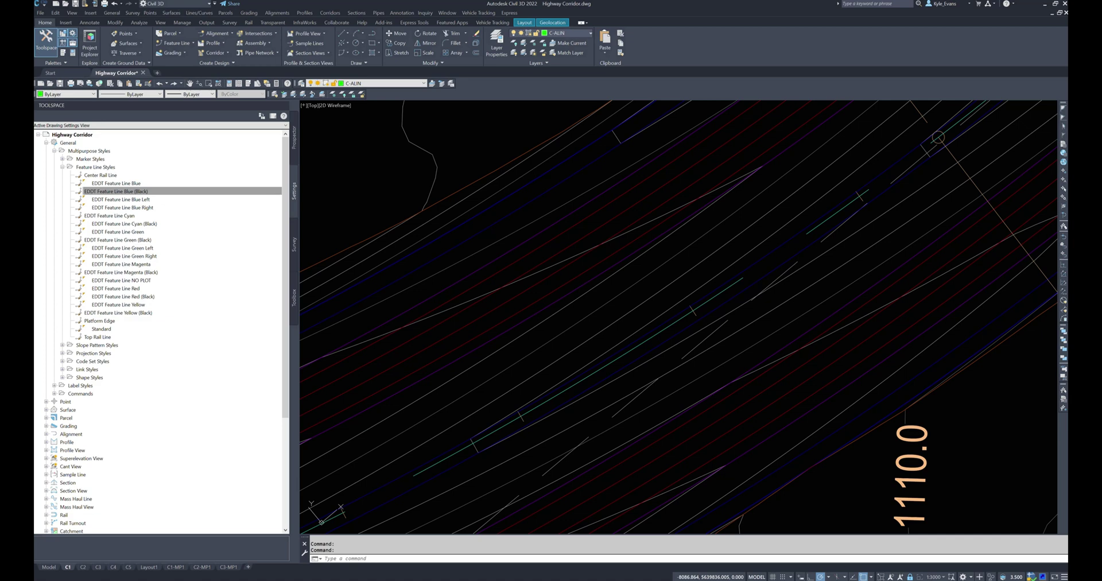
# Examine the corridor's linework along the curve in the plan viewport, briefly highlighting the corridor
pyautogui.moveTo(754, 250)
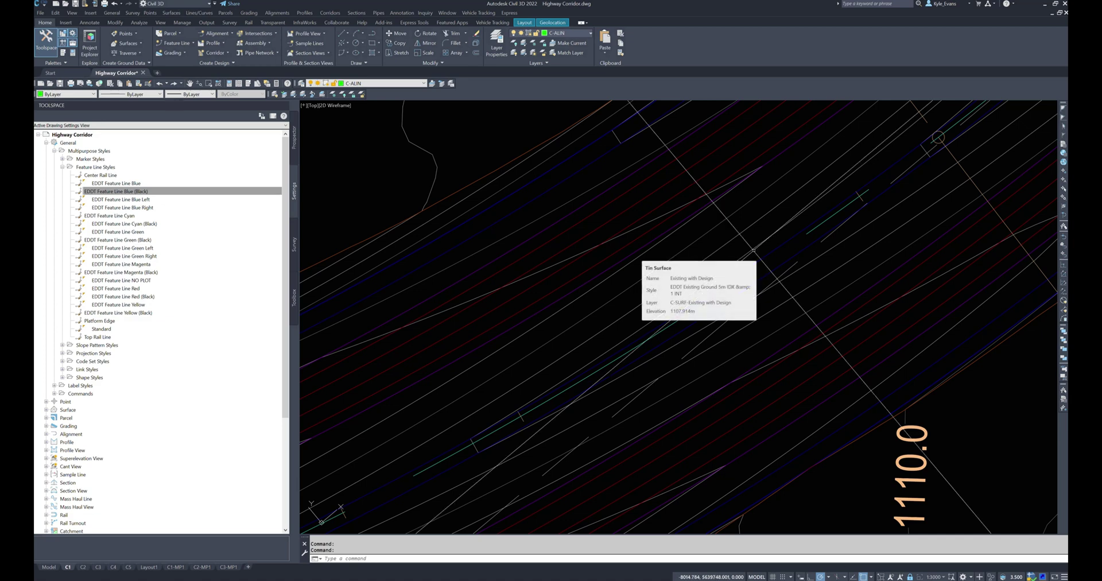
pyautogui.scroll(-5, 753, 250)
pyautogui.moveTo(524, 356)
pyautogui.mouseDown(button='middle')
pyautogui.moveTo(591, 401)
pyautogui.moveTo(717, 345)
pyautogui.mouseUp(button='middle')
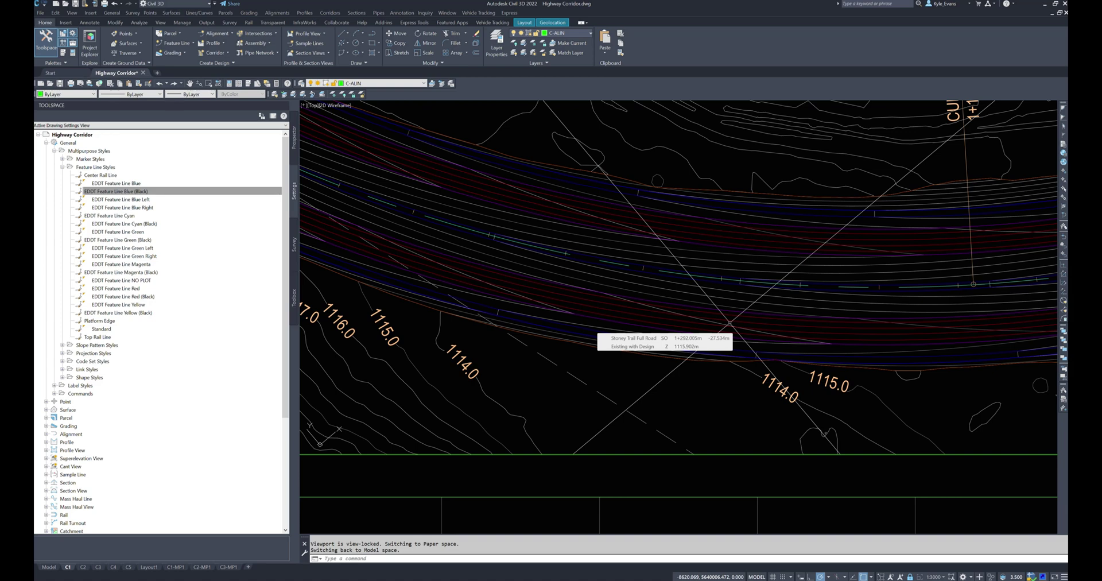
pyautogui.click(703, 224)
pyautogui.click(642, 217)
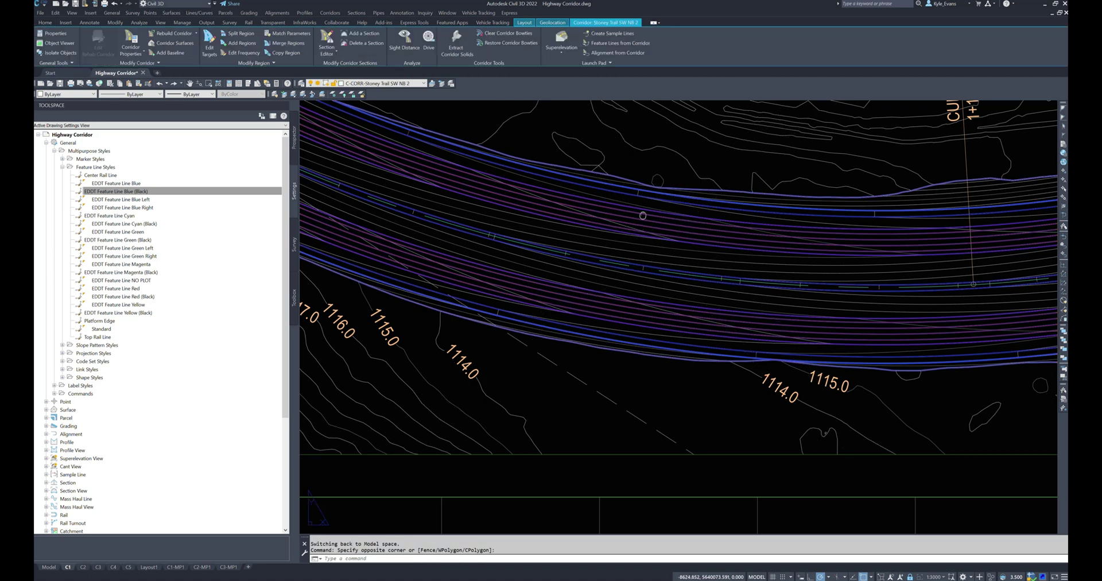
pyautogui.moveTo(687, 236); pyautogui.dragTo(664, 185, button='middle')
pyautogui.scroll(-3, 784, 336)
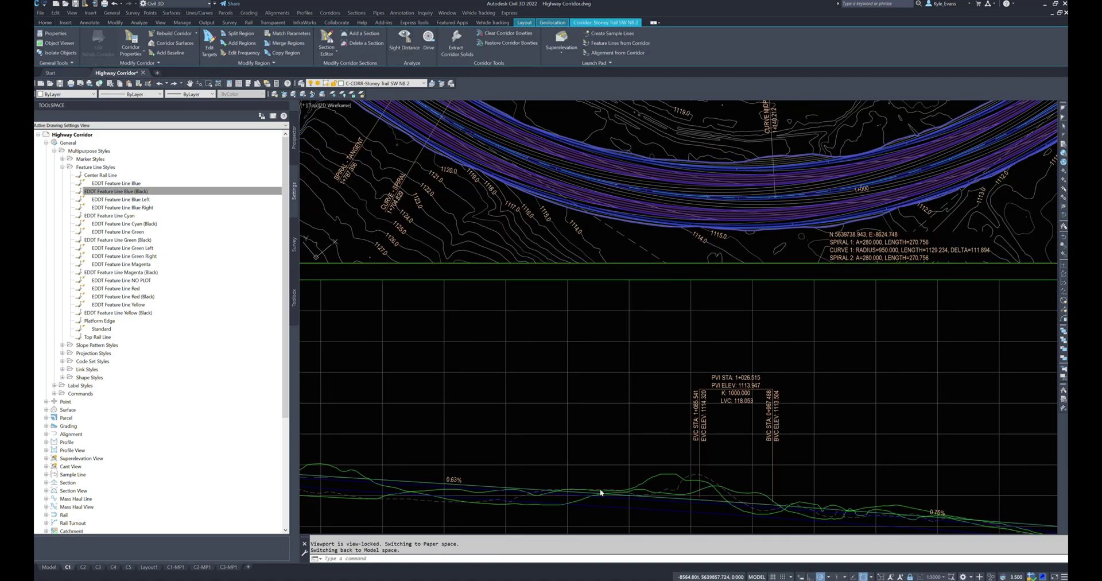
pyautogui.moveTo(593, 277); pyautogui.dragTo(559, 405, button='middle')
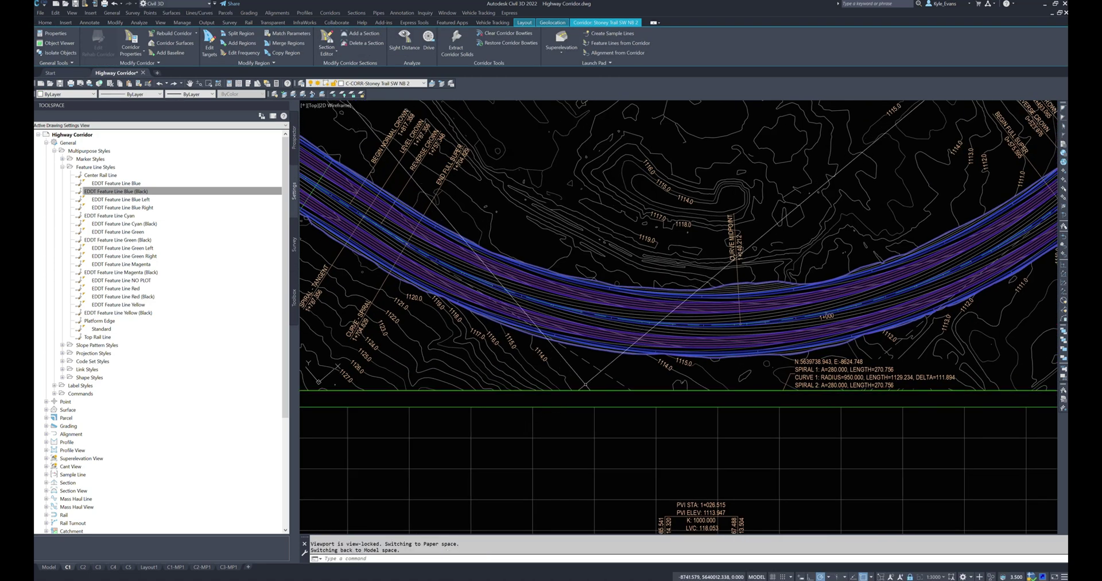
pyautogui.press('Escape')
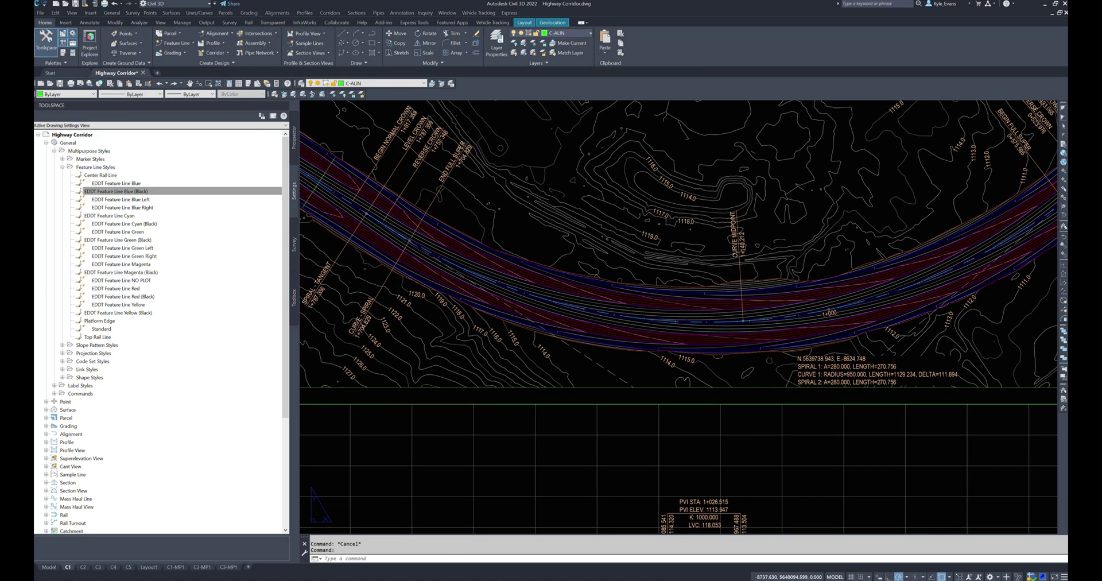
# Open the corridor properties of Stoney Trail SW NB 2 from the plan viewport
pyautogui.moveTo(452, 343)
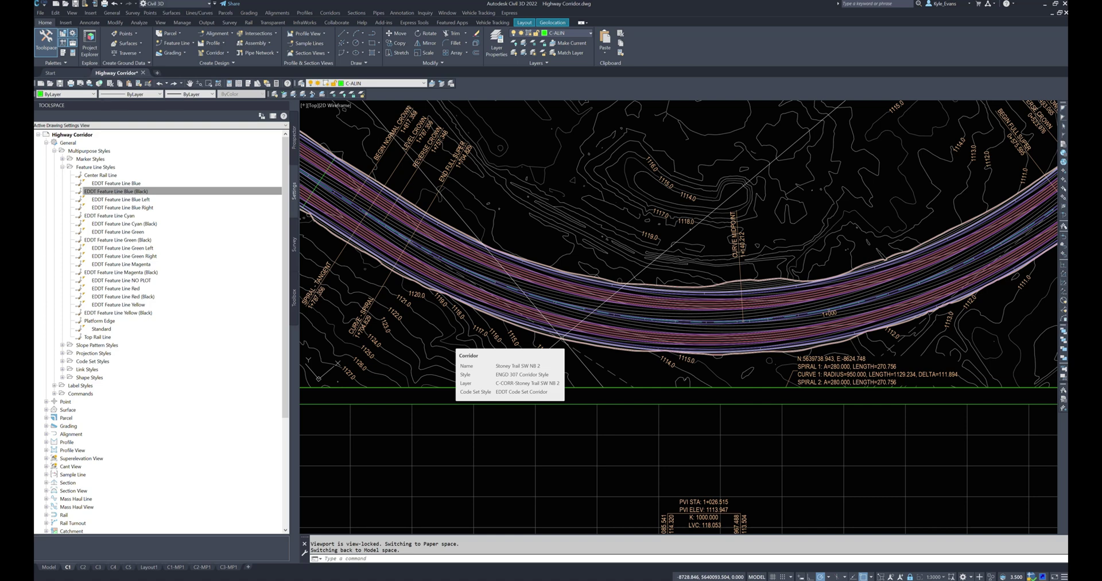
pyautogui.click(546, 281)
pyautogui.rightClick(546, 280)
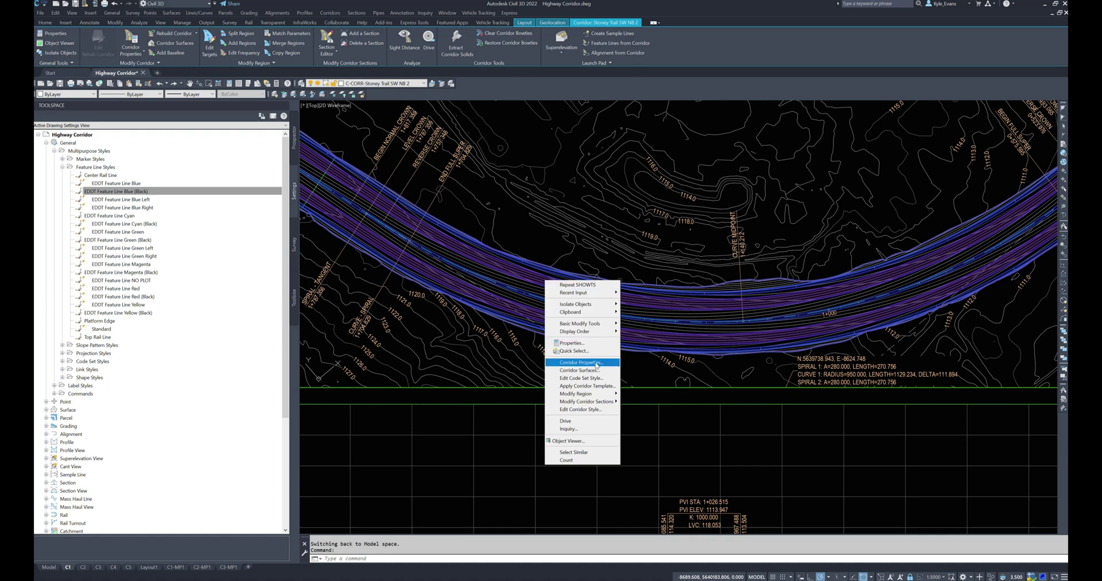
pyautogui.click(595, 362)
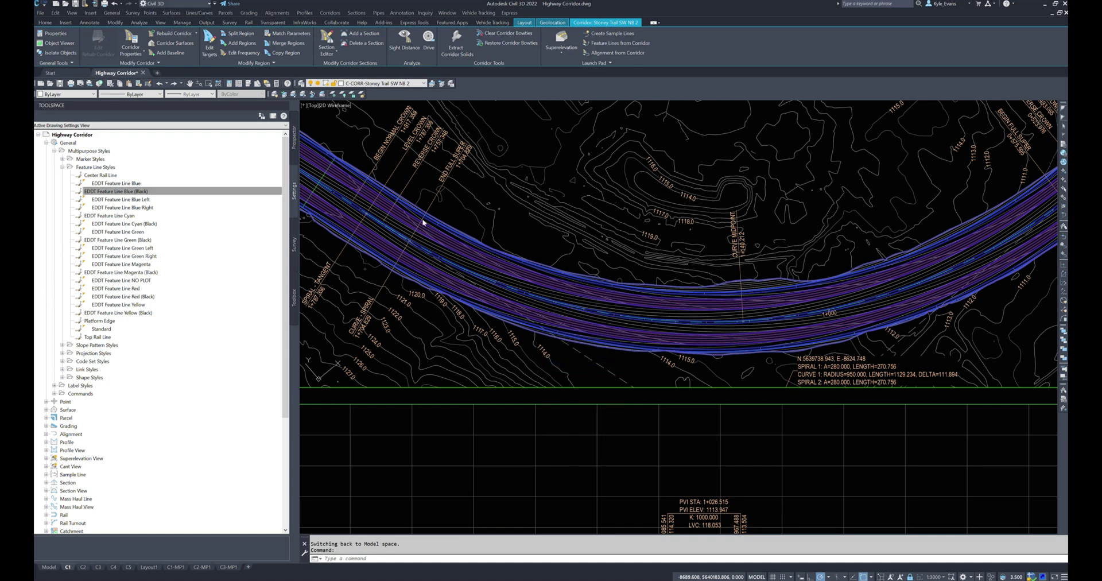